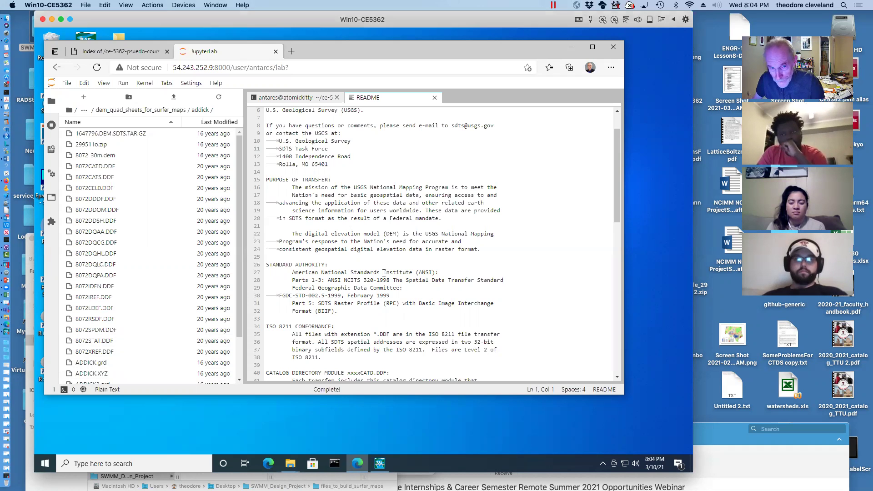
# Go up to Lesson15/data-files and open houston_mosaic.png in its own tab
pyautogui.click(84, 111)
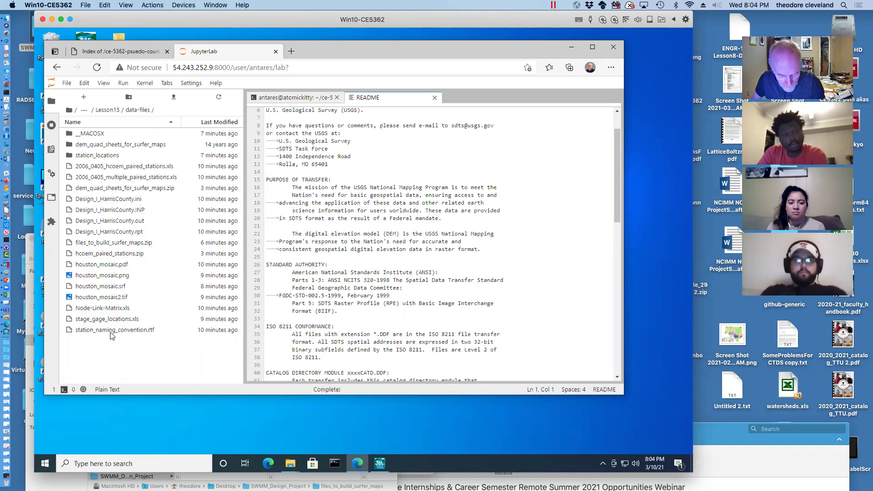
pyautogui.doubleClick(100, 277)
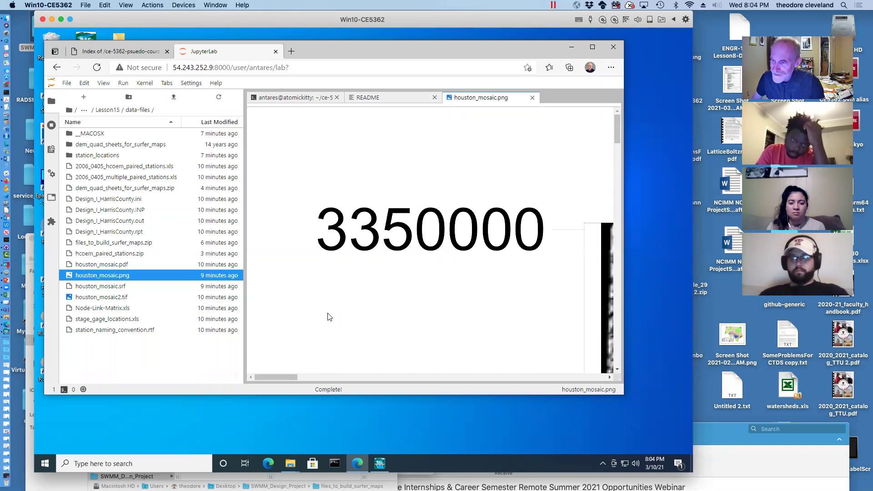
# Scroll down through the mosaic image's coordinate labels, selecting all page content
pyautogui.scroll(-12, 329, 317)
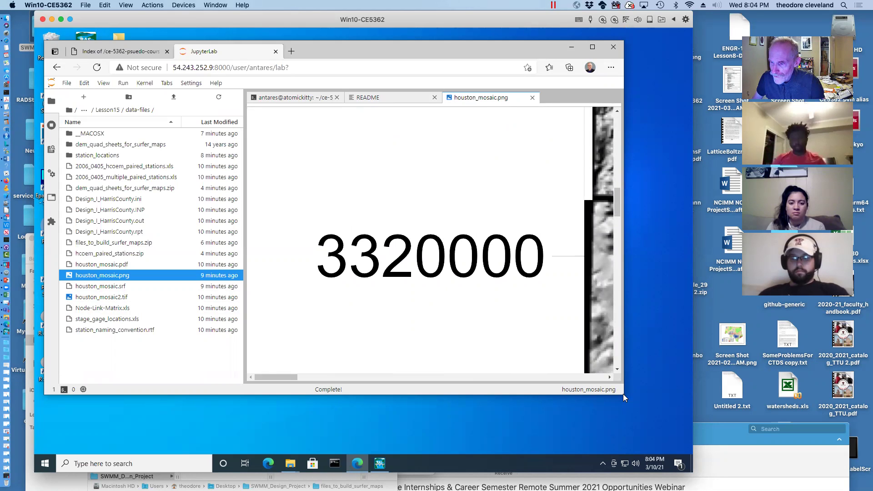
pyautogui.hotkey('ctrl', 'a')
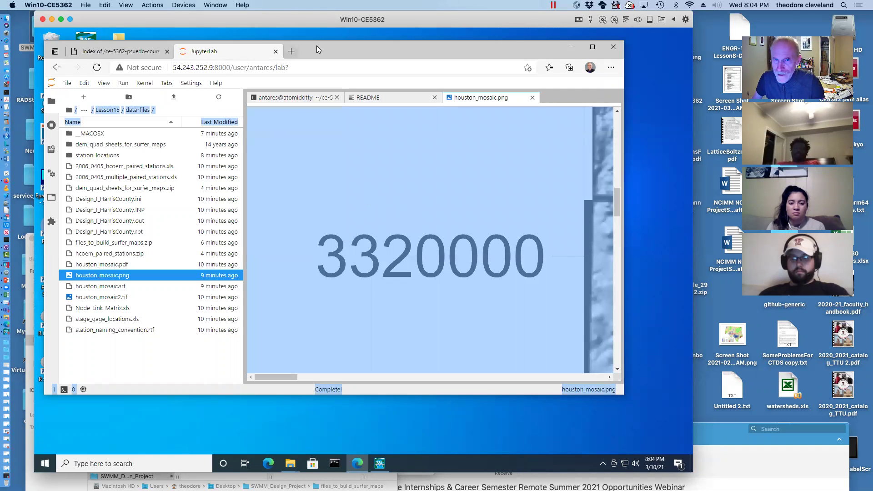
pyautogui.scroll(-5, 493, 230)
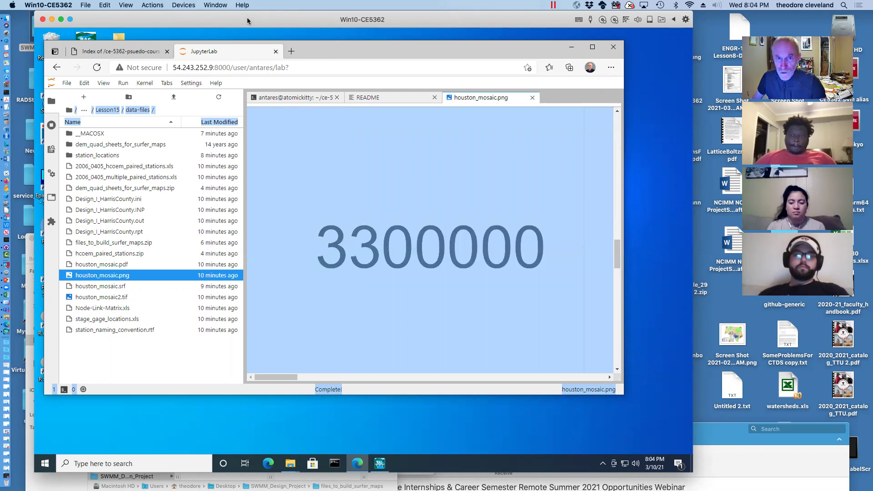
# Nudge the Windows virtual machine window lower, then minimize it to reveal the Mac desktop
pyautogui.moveTo(247, 19); pyautogui.dragTo(270, 23)
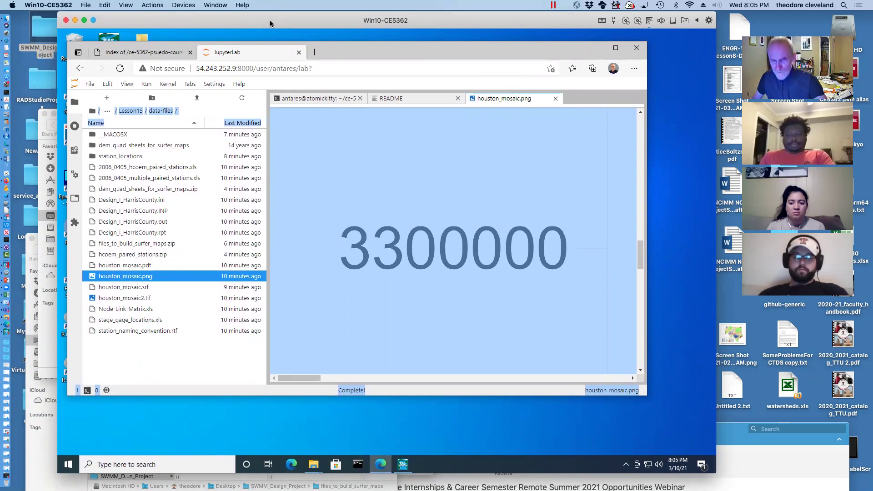
pyautogui.moveTo(154, 20); pyautogui.dragTo(154, 24)
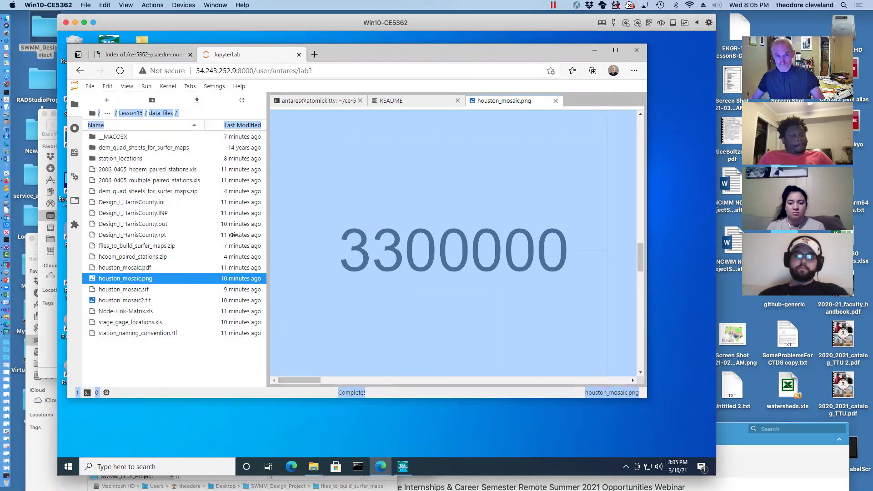
pyautogui.click(75, 22)
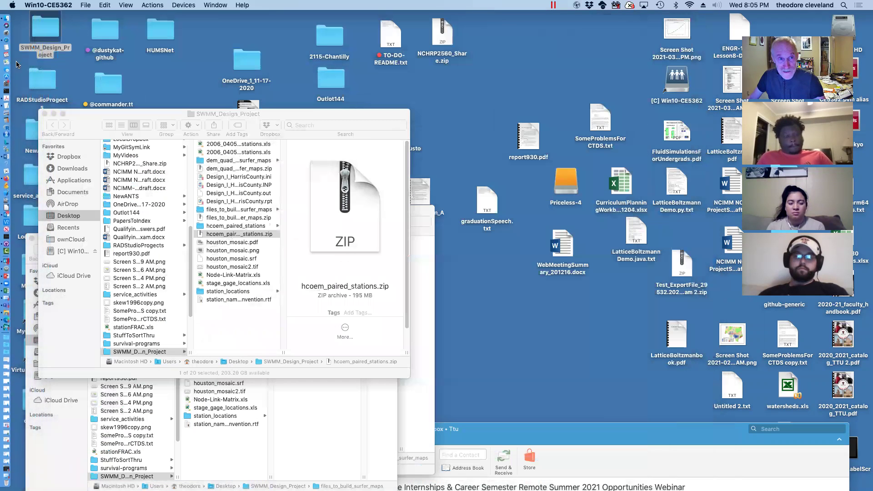
# In Firefox, go to the AWS Lightsail console address from the 'aws' suggestion
pyautogui.click(6, 180)
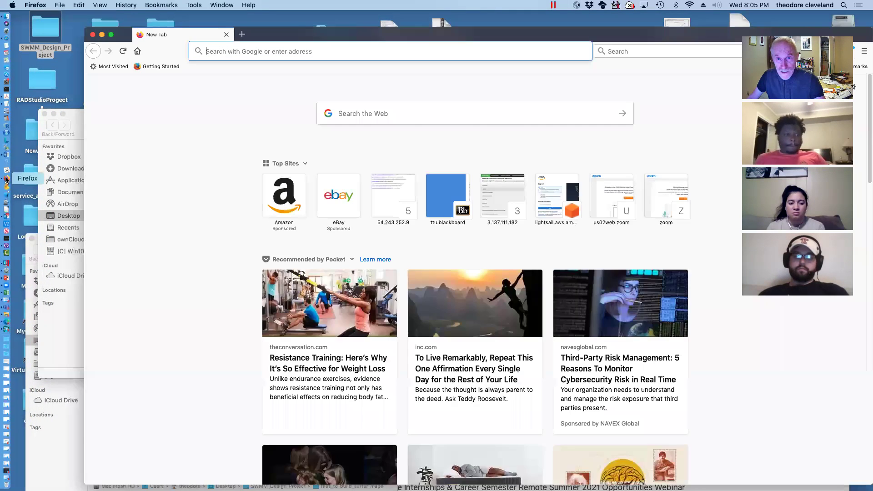
pyautogui.write('aws')
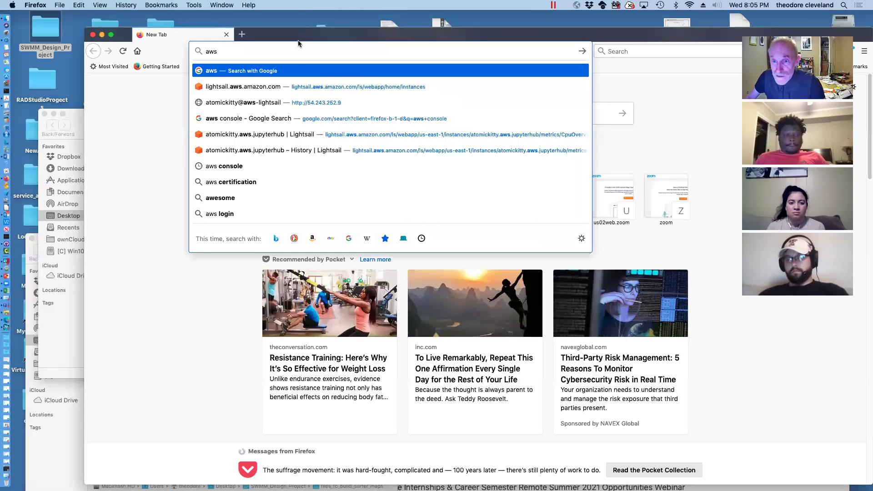
pyautogui.click(292, 87)
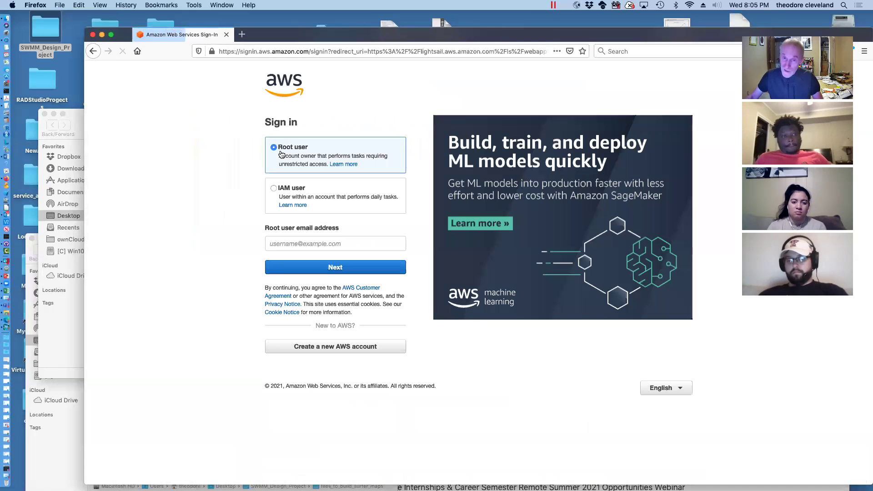
# Enter the root user's email address and continue to the next sign-in step
pyautogui.click(335, 245)
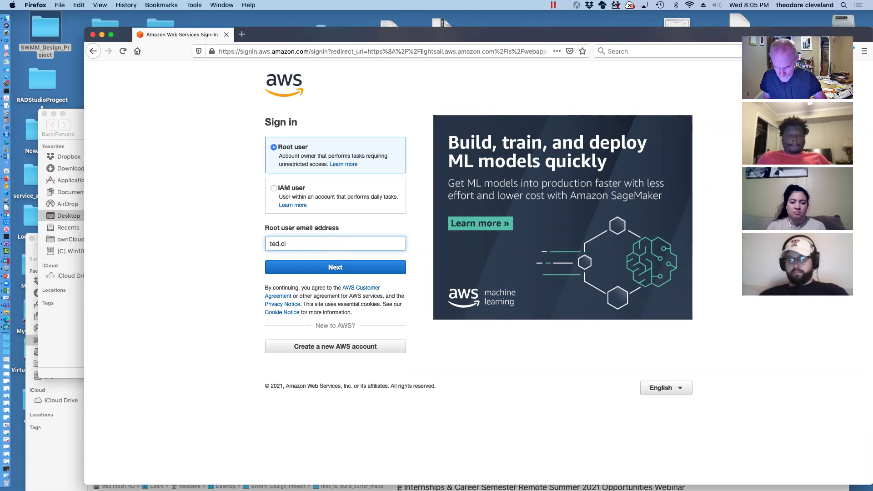
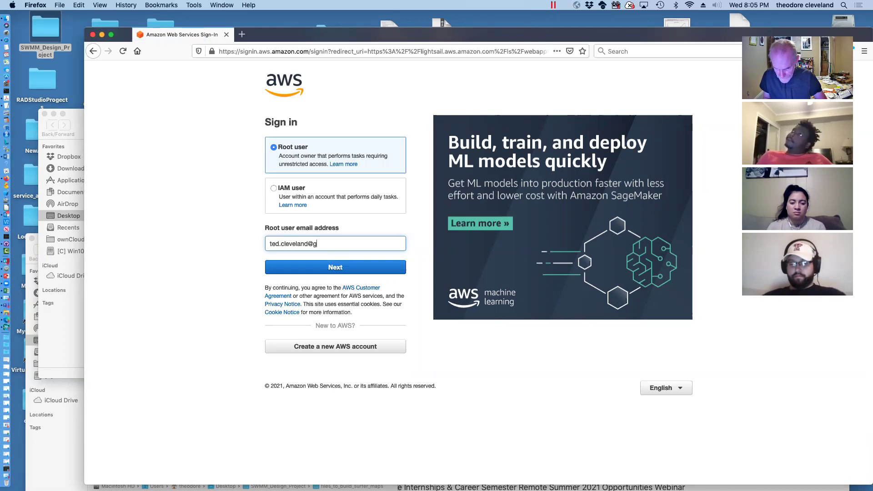
pyautogui.click(316, 268)
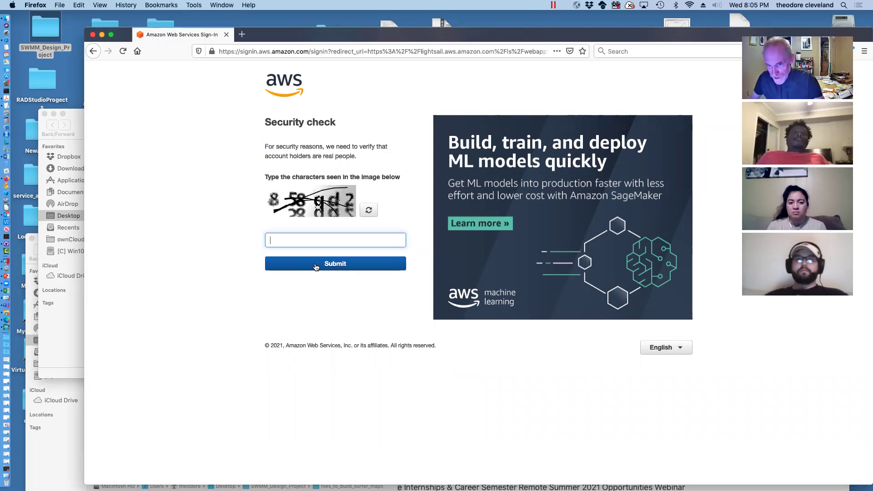
# Pass the security check characters and sign in with the account password
pyautogui.write('8')
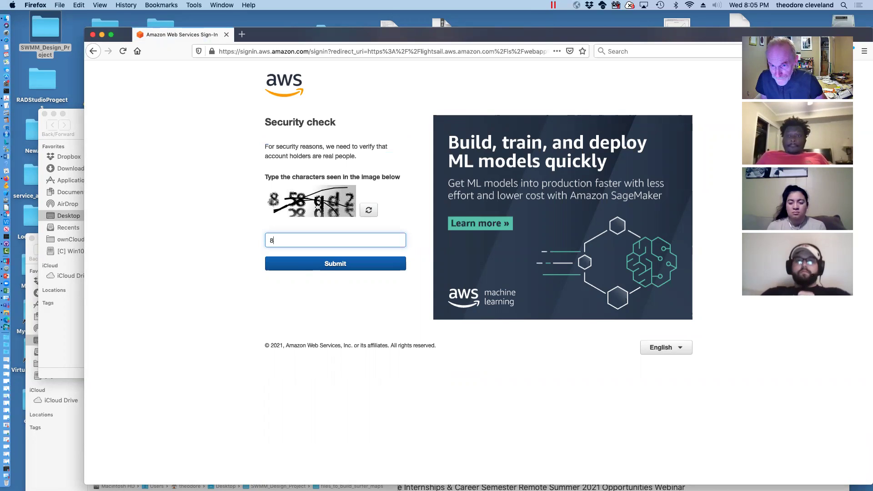
pyautogui.write('58')
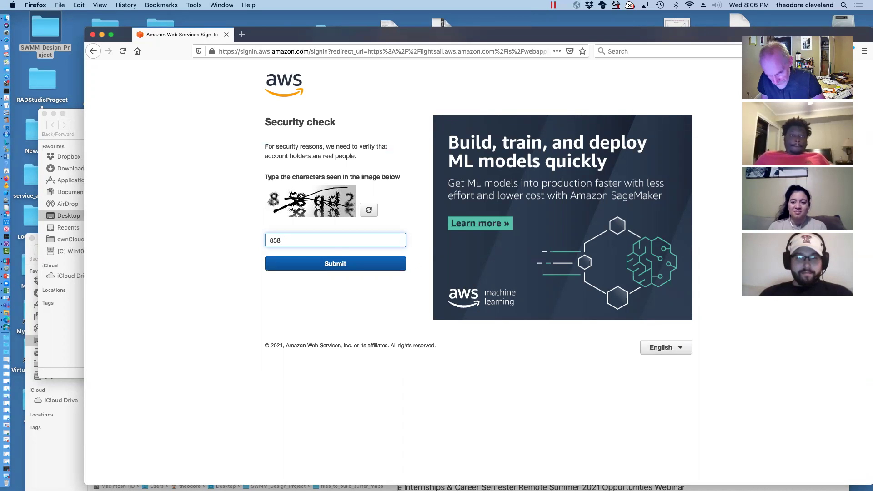
pyautogui.write('gd2')
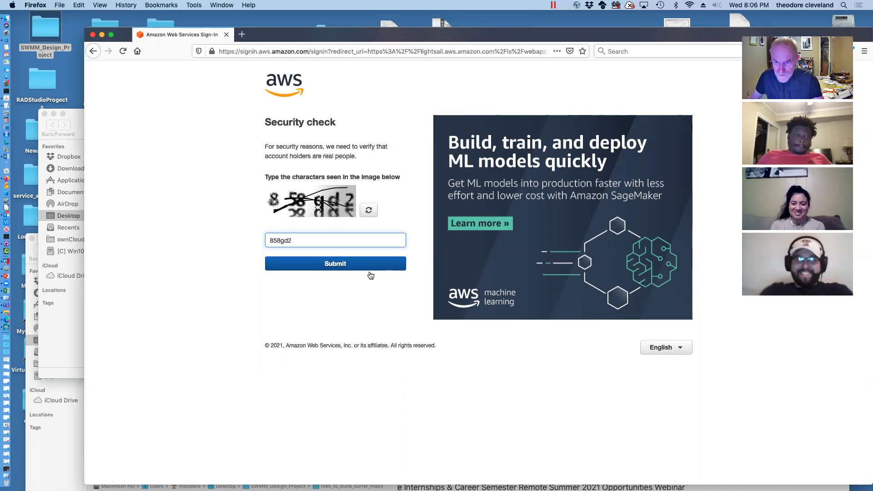
pyautogui.click(332, 269)
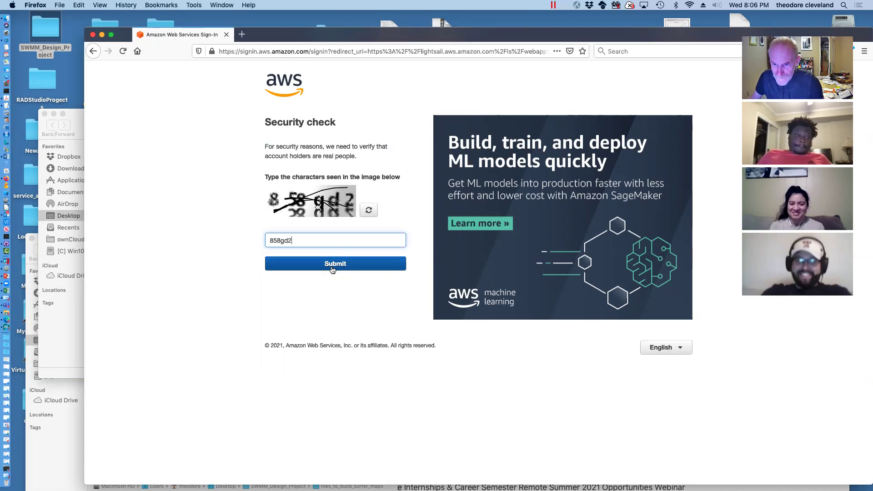
pyautogui.write('•')
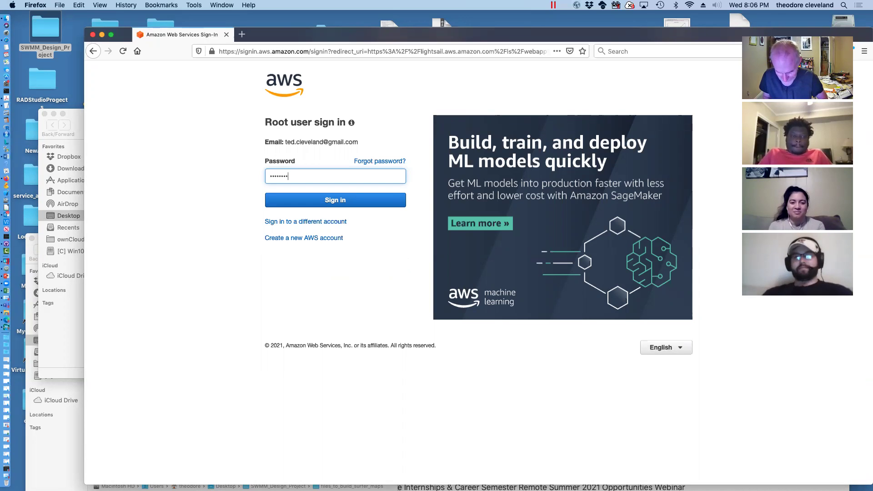
pyautogui.write('••••••••')
pyautogui.press('Return')
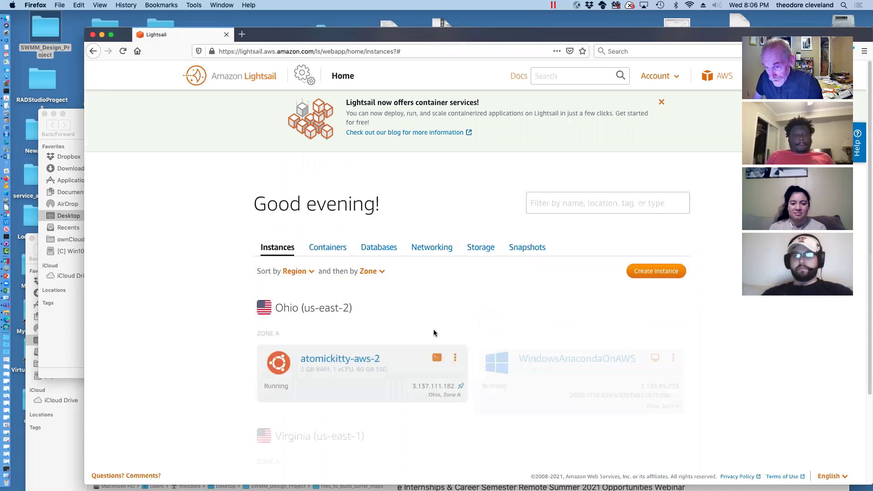
# Open the WindowsAnacondaOnAWS instance and start a browser-based RDP connection to it
pyautogui.scroll(-5, 440, 416)
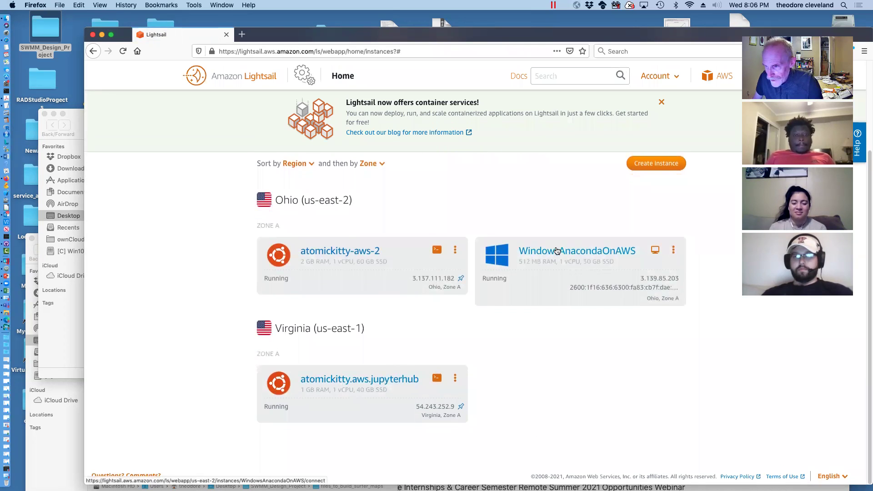
pyautogui.click(557, 251)
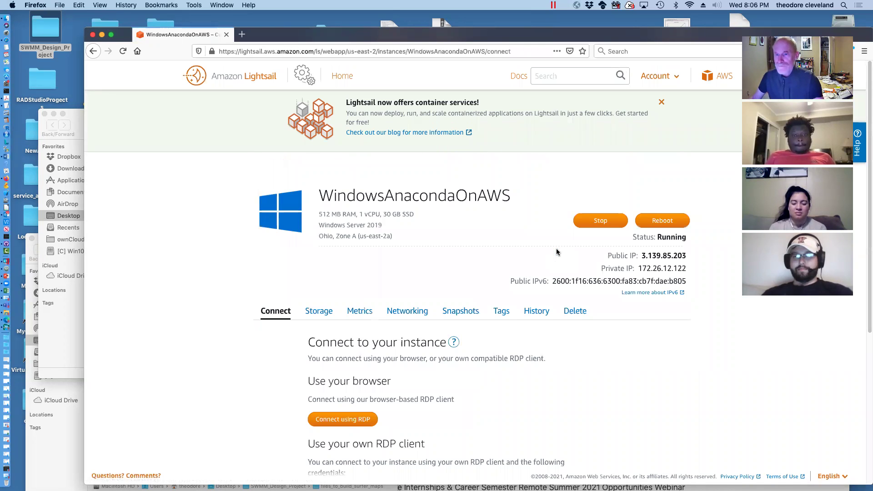
pyautogui.click(354, 419)
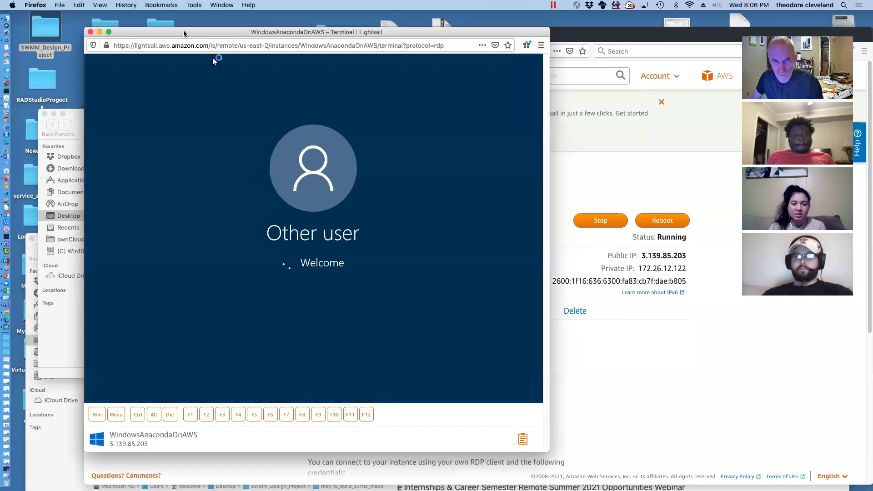
# Move the RDP session window to the top-left and enlarge it to show the full desktop
pyautogui.moveTo(186, 33); pyautogui.dragTo(118, 21)
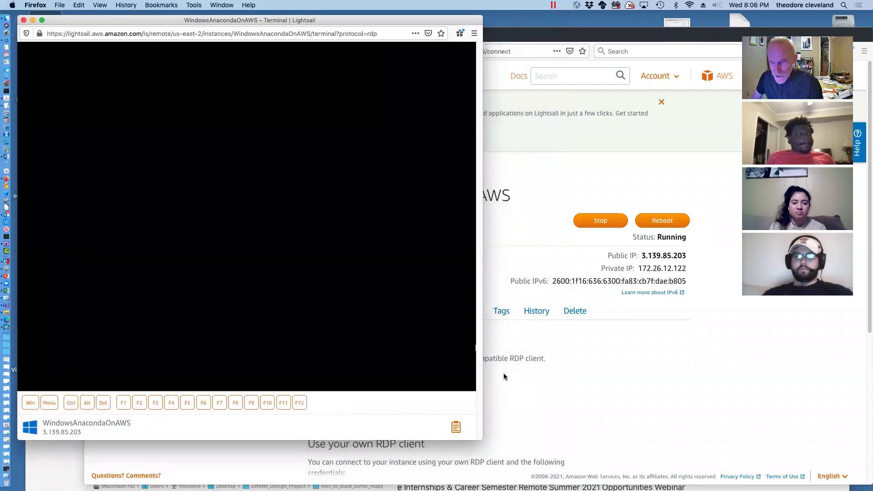
pyautogui.moveTo(482, 437); pyautogui.dragTo(656, 477)
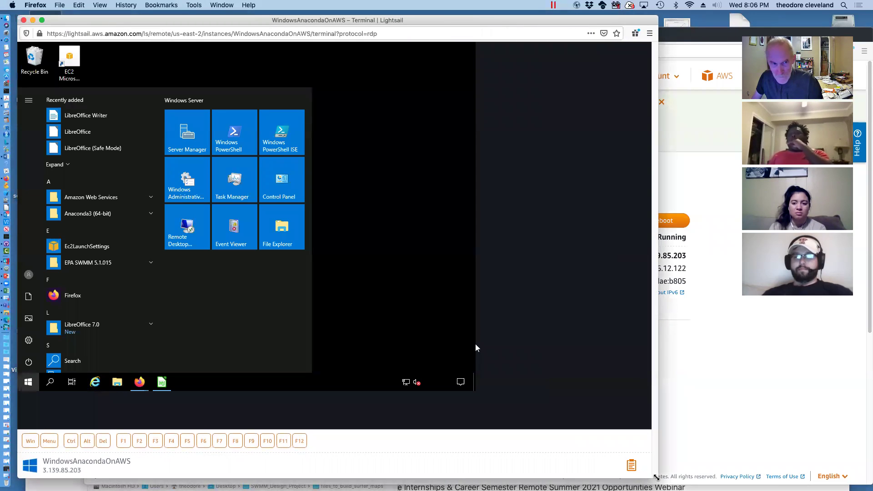
pyautogui.moveTo(656, 477); pyautogui.dragTo(734, 484)
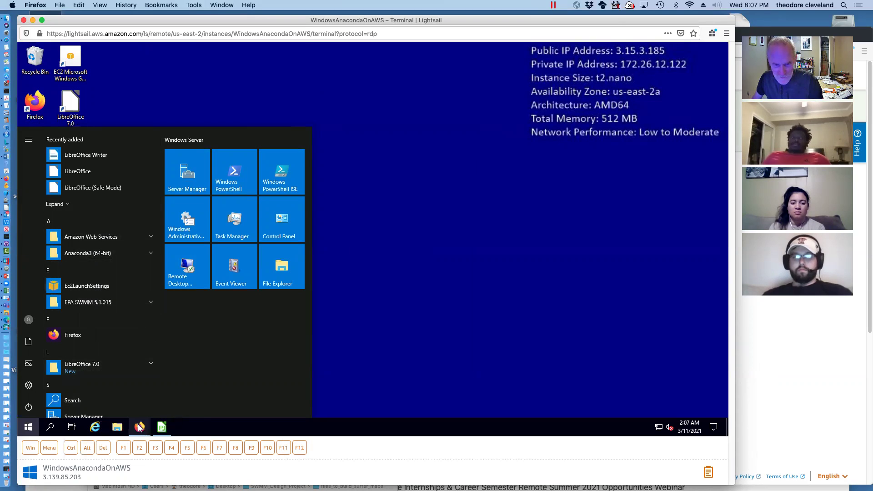
# Bring the Firefox course file index forward and reload the data-files listing
pyautogui.moveTo(139, 428)
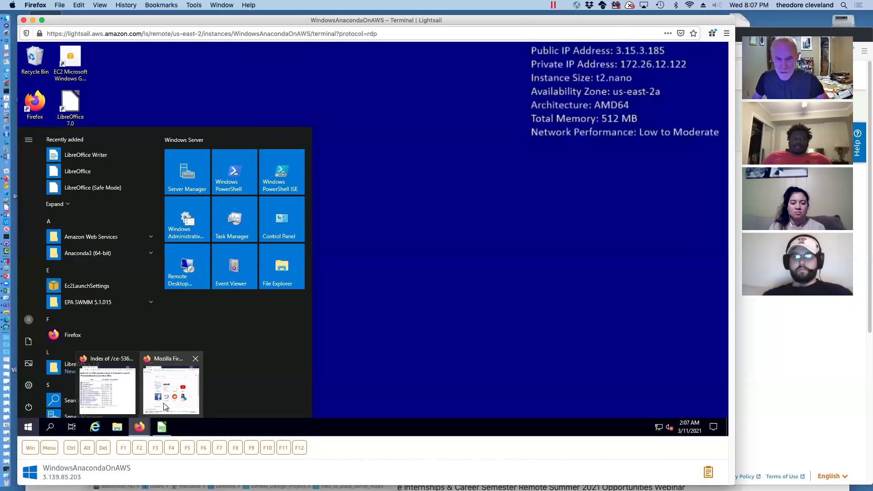
pyautogui.moveTo(163, 407)
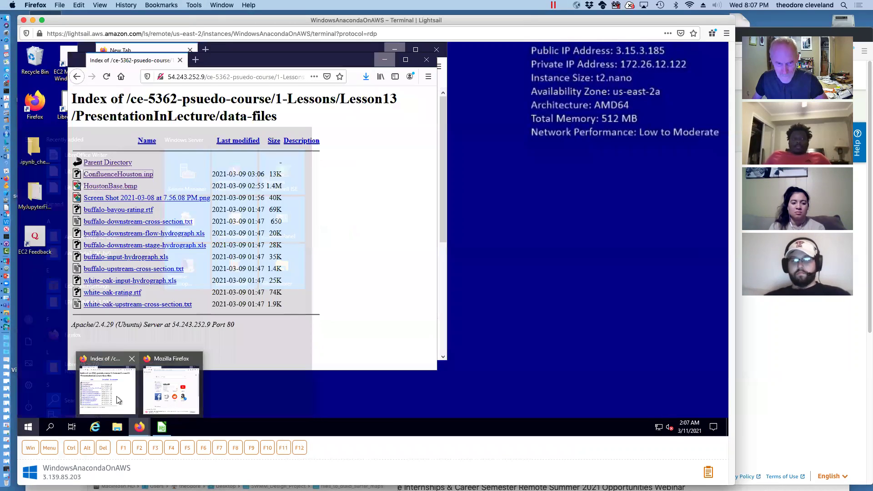
pyautogui.click(116, 395)
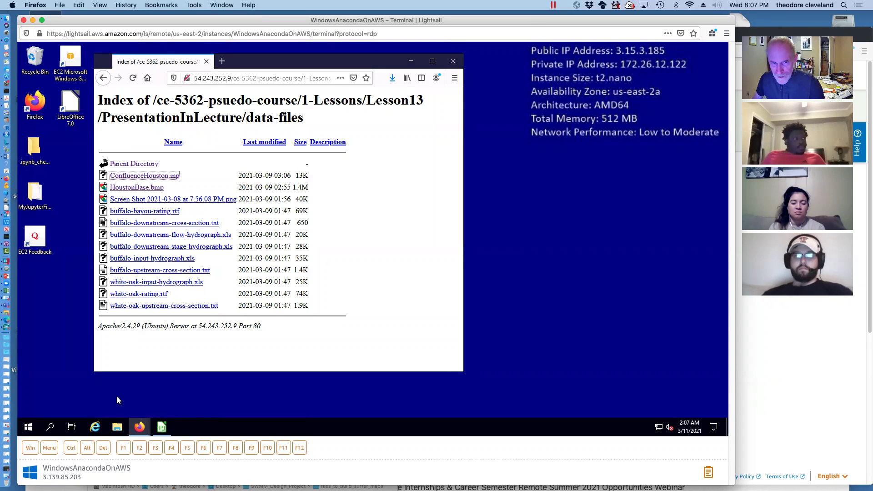
pyautogui.click(133, 78)
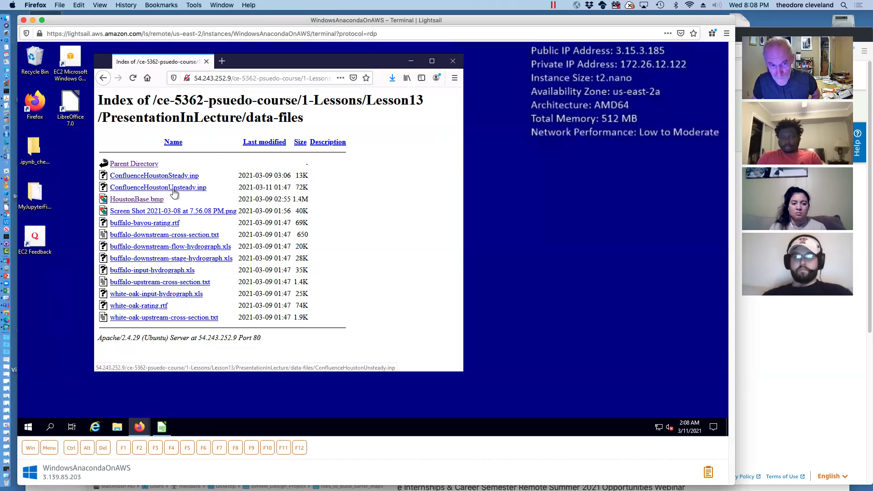
# Launch EPA SWMM 5.1 from the EPA SWMM 5.1.015 Start menu folder
pyautogui.click(29, 427)
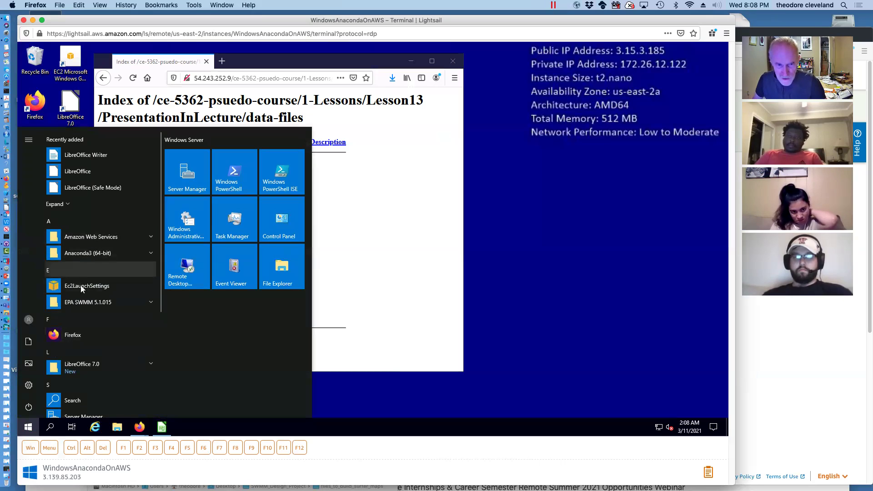
pyautogui.click(77, 303)
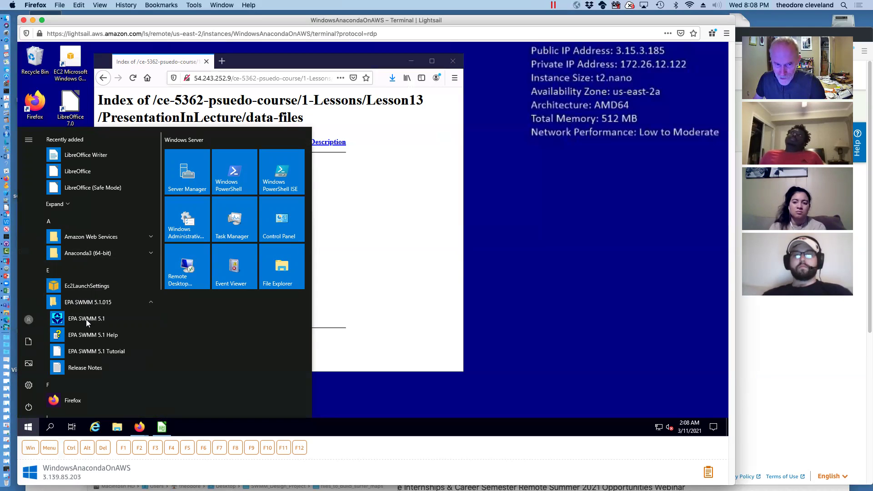
pyautogui.click(86, 319)
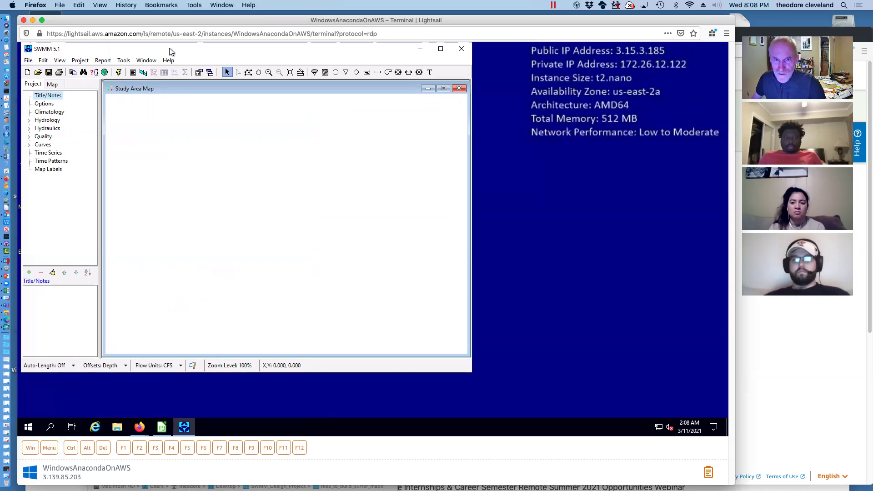
# Reposition the SWMM window and reopen the ConfluenceHouston.inp project from the recent files list
pyautogui.moveTo(168, 48); pyautogui.dragTo(190, 70)
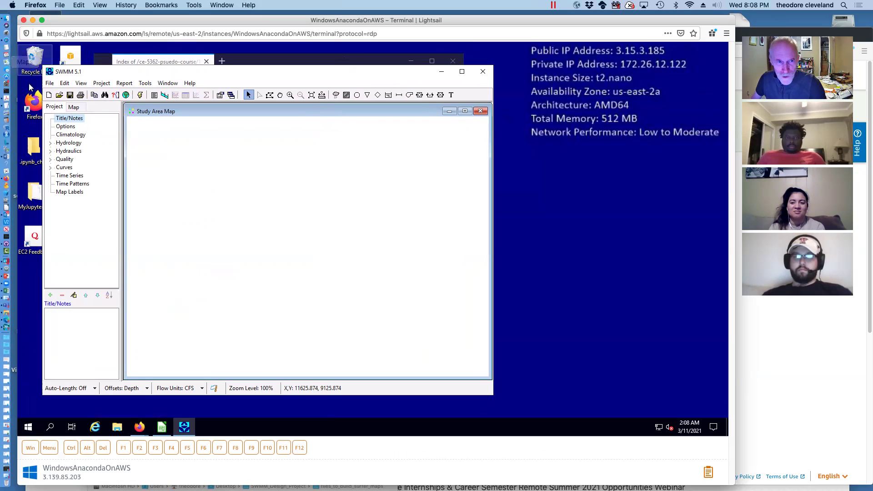
pyautogui.click(49, 83)
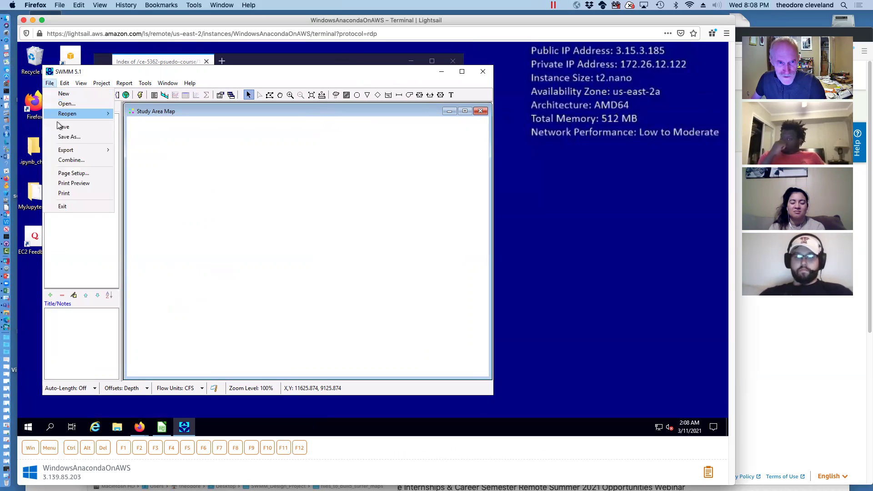
pyautogui.moveTo(68, 116)
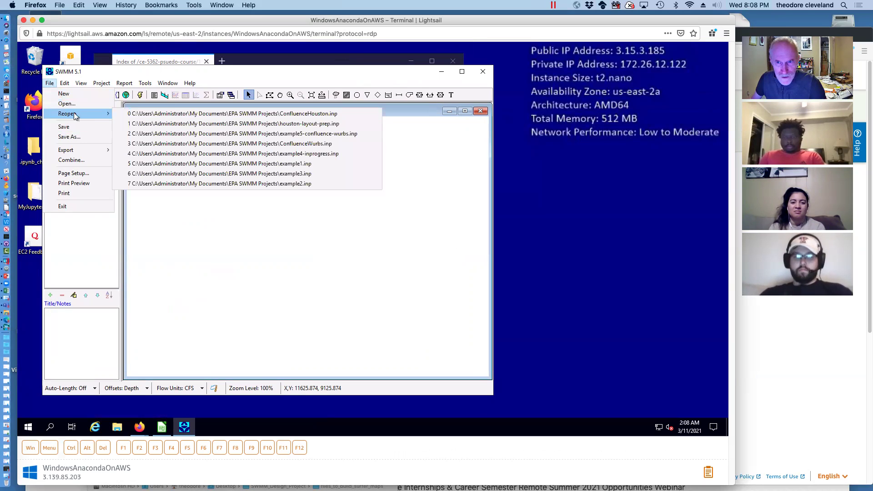
pyautogui.click(262, 113)
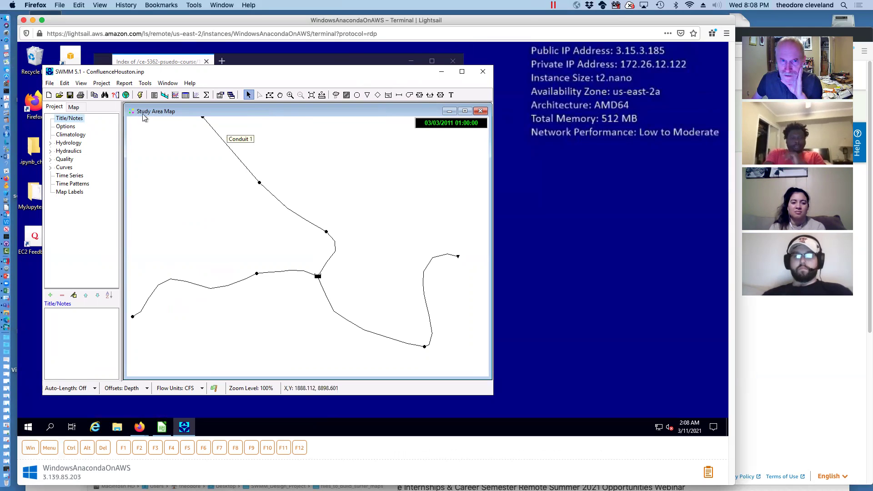
pyautogui.click(81, 84)
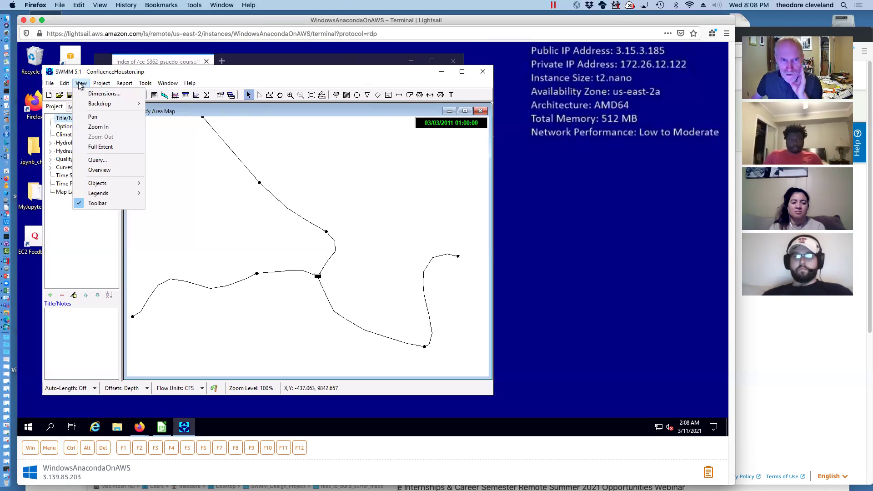
# Load the HoustonBase image as the Study Area Map backdrop through View > Backdrop > Load
pyautogui.moveTo(113, 103)
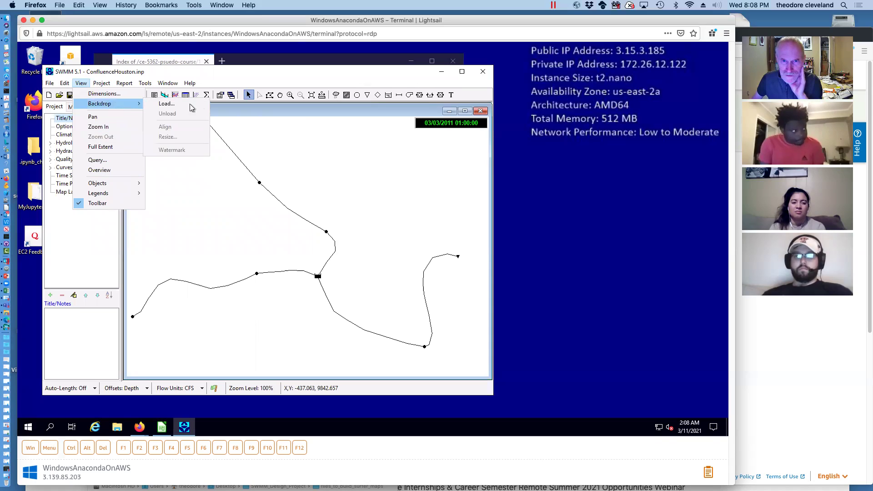
pyautogui.click(190, 106)
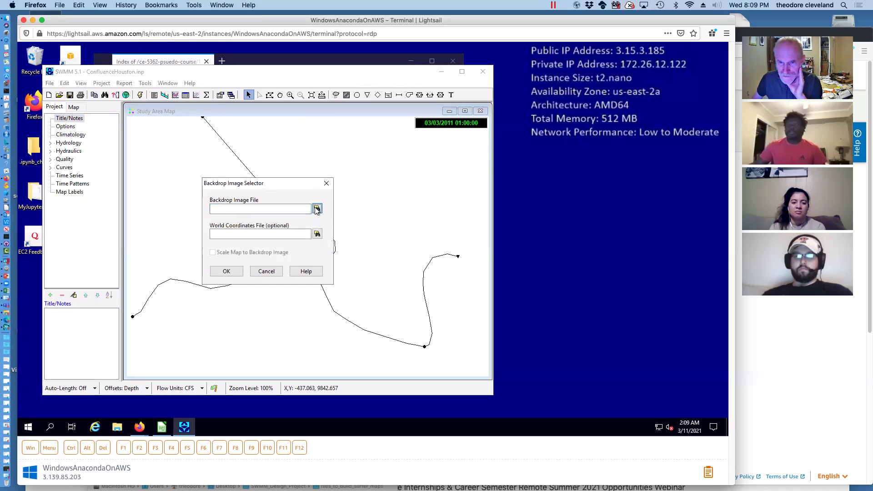
pyautogui.click(317, 209)
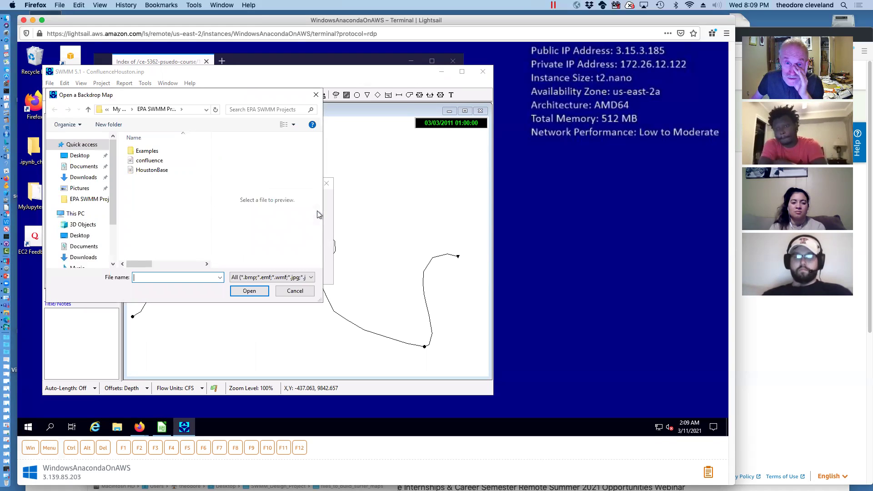
pyautogui.click(145, 171)
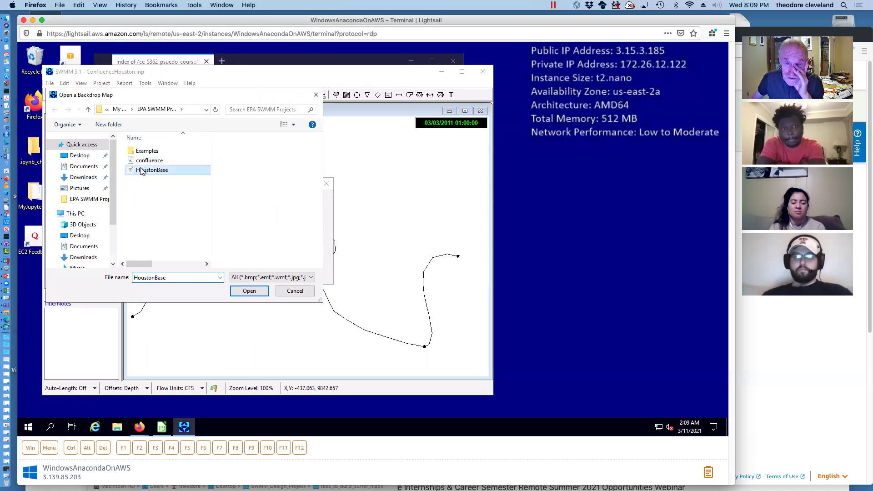
pyautogui.click(250, 291)
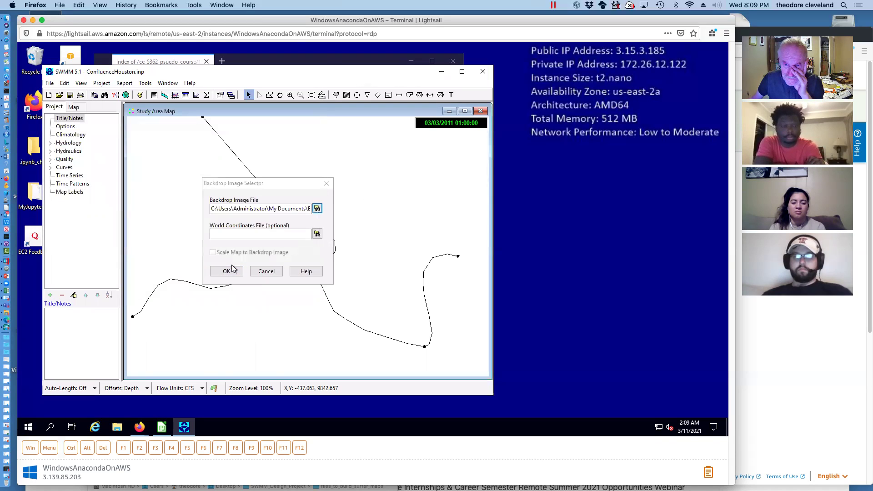
pyautogui.click(227, 272)
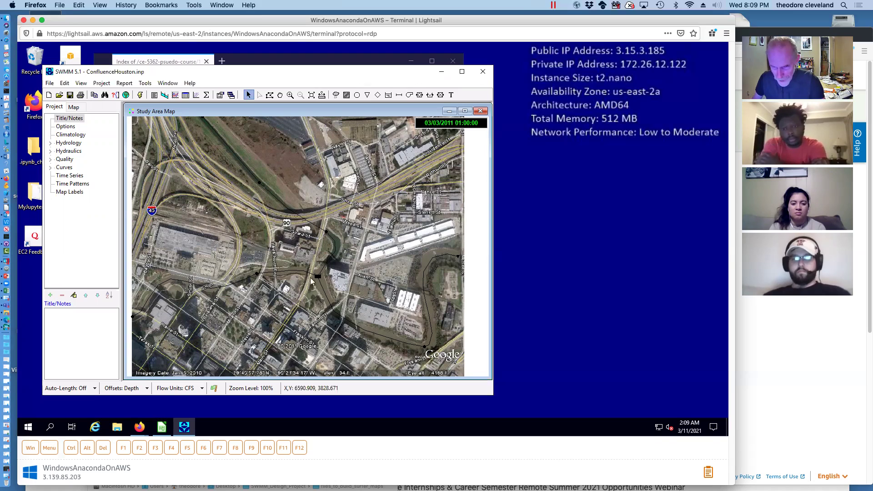
# Make Outfall 1's invert elevation negative in its property editor
pyautogui.click(458, 258)
pyautogui.doubleClick(458, 258)
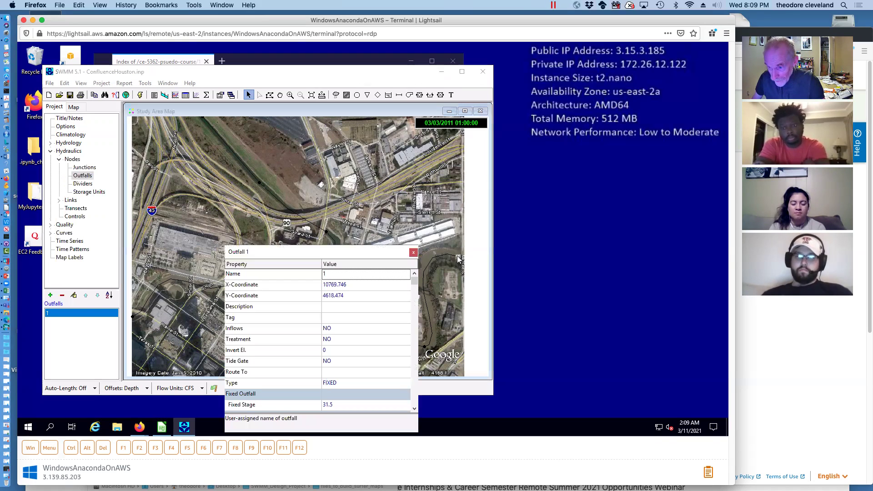
pyautogui.moveTo(322, 251); pyautogui.dragTo(324, 182)
pyautogui.click(338, 282)
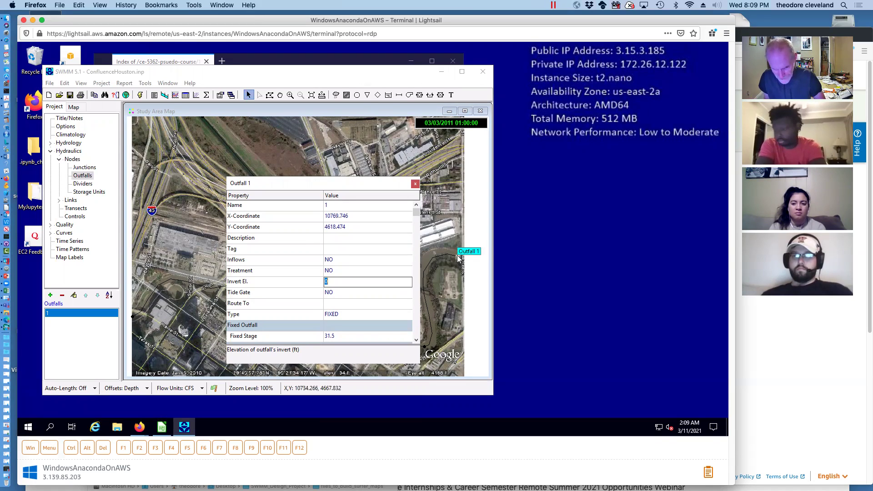
pyautogui.write('-16')
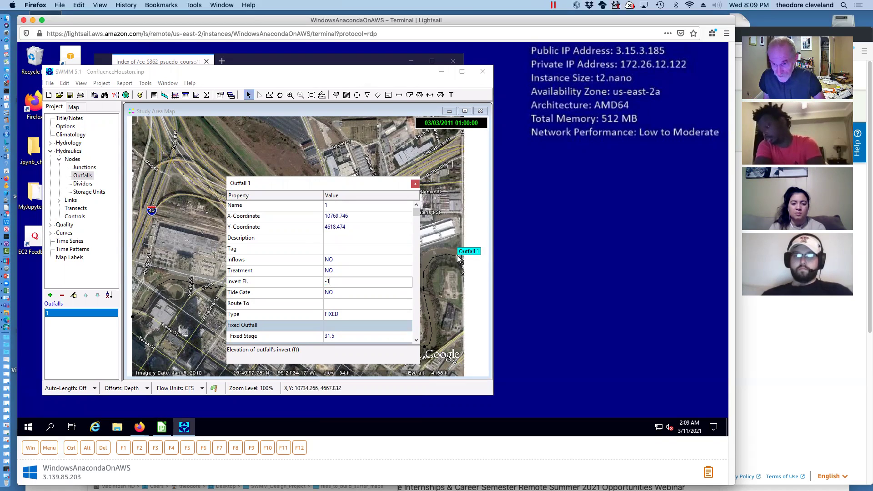
pyautogui.click(415, 184)
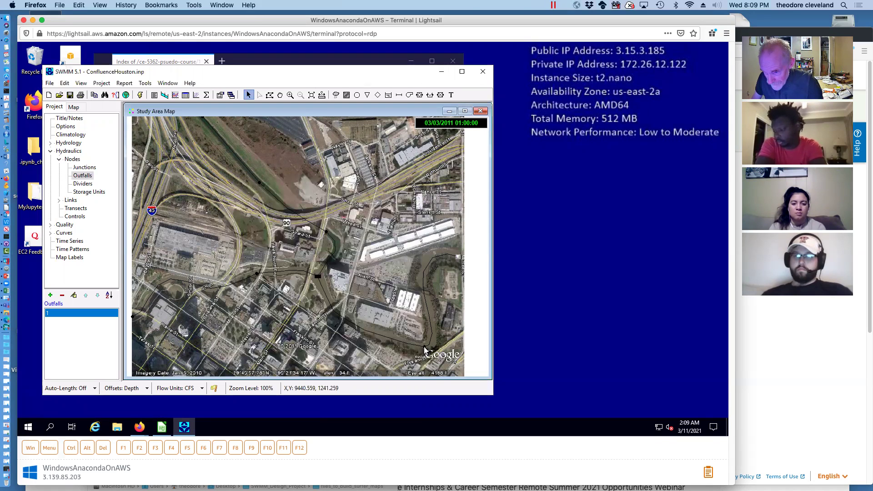
# Change Junction 2's invert elevation from 12.5 to 20
pyautogui.doubleClick(424, 347)
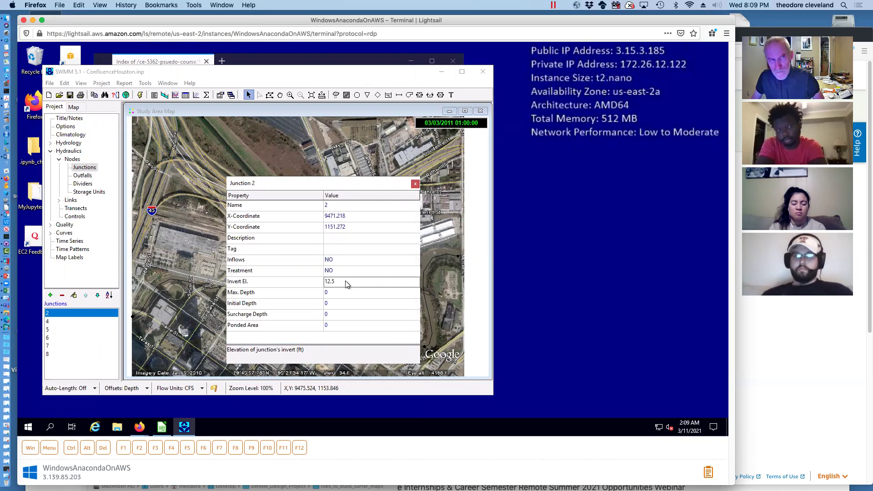
pyautogui.click(346, 281)
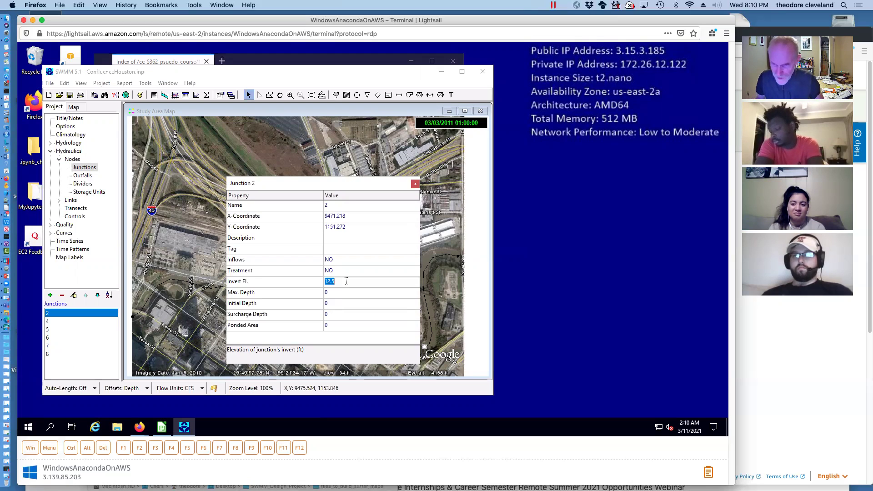
pyautogui.press('BackSpace')
pyautogui.write('20')
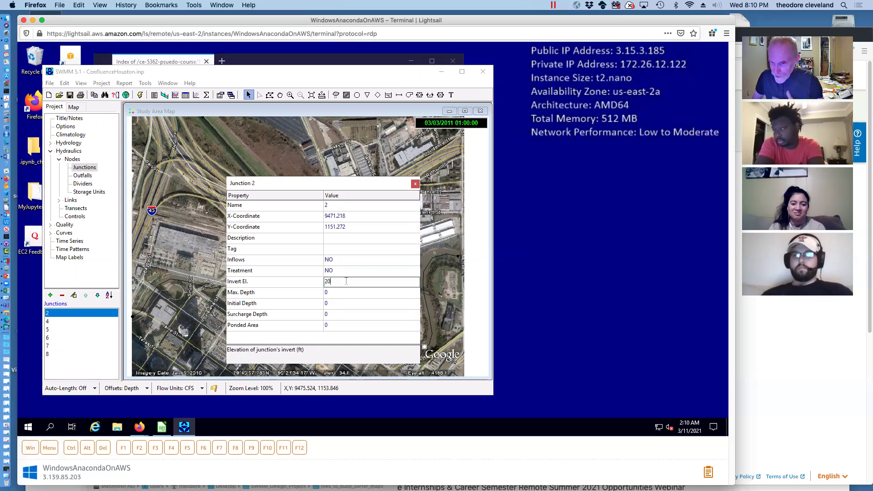
pyautogui.click(416, 184)
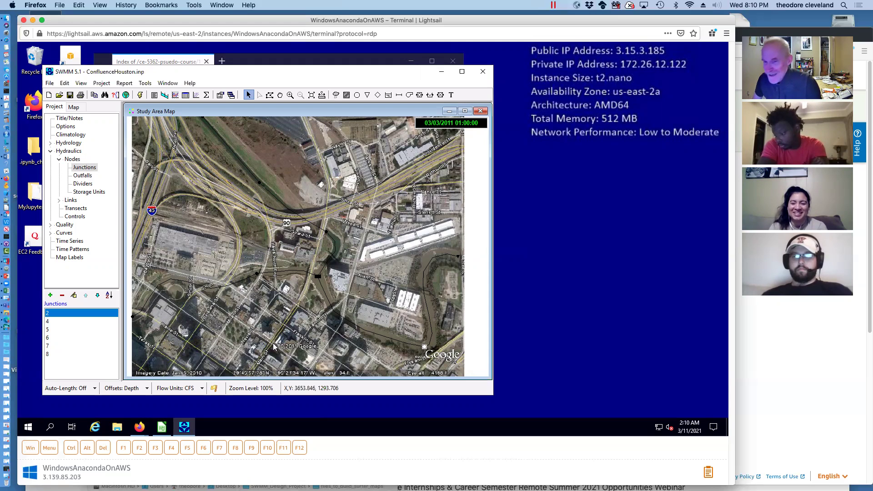
# Review Storage Unit 3, then enter 31.5 as Junction 4's invert elevation
pyautogui.doubleClick(317, 275)
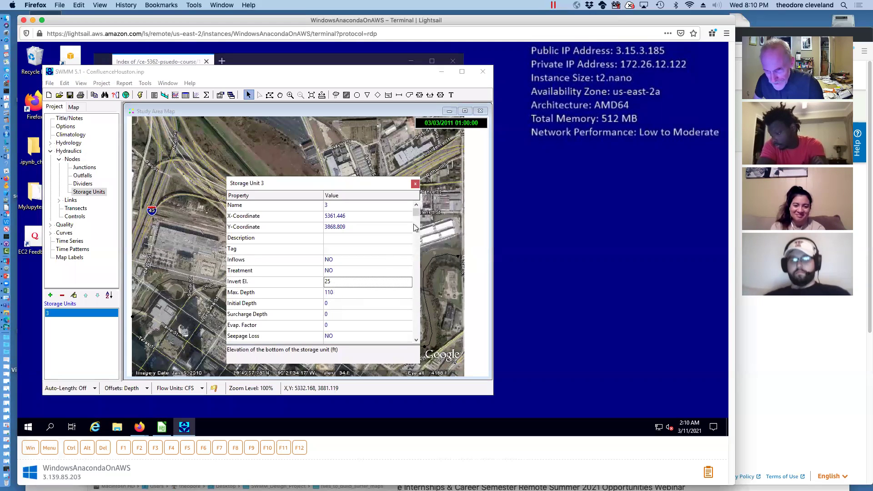
pyautogui.click(415, 184)
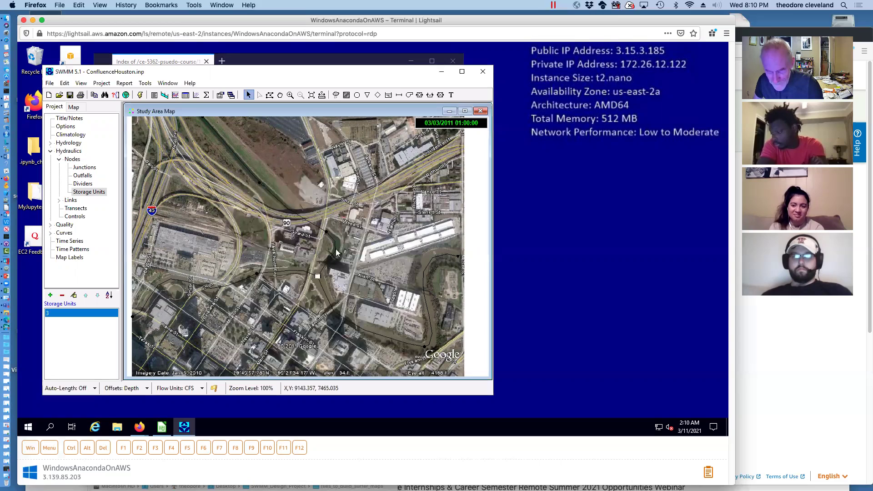
pyautogui.click(258, 275)
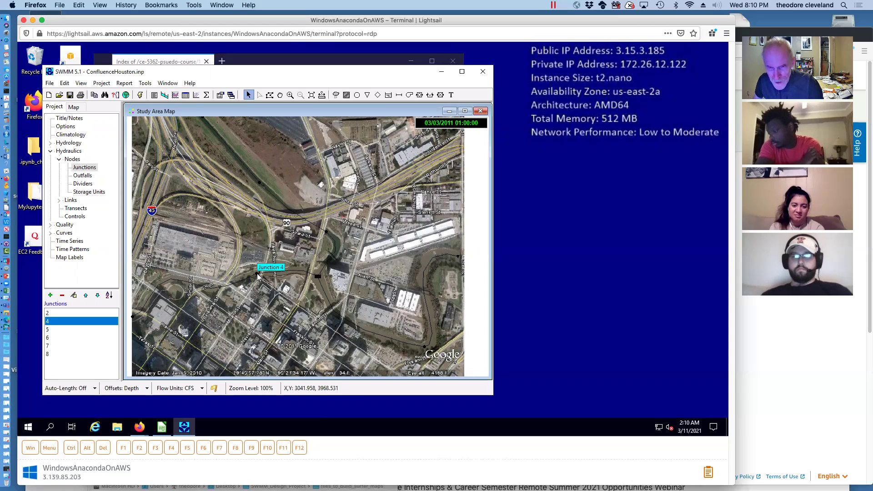
pyautogui.doubleClick(257, 275)
pyautogui.click(346, 281)
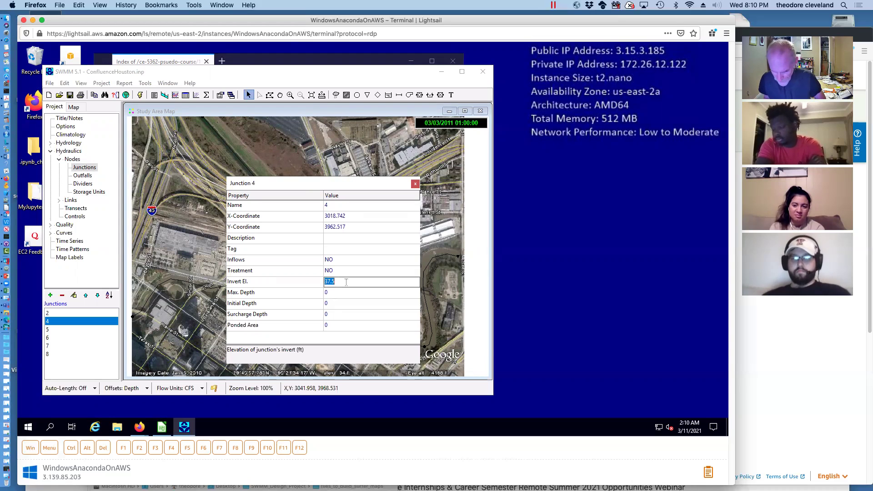
pyautogui.write('31')
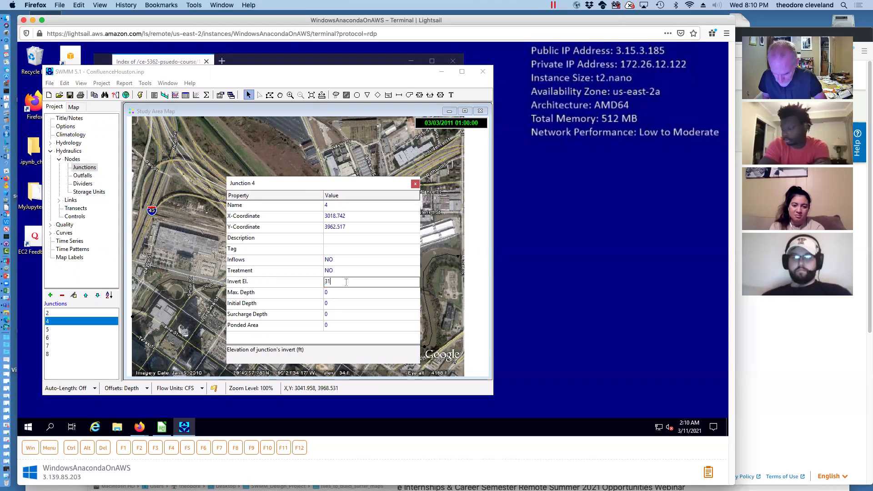
pyautogui.write('.5')
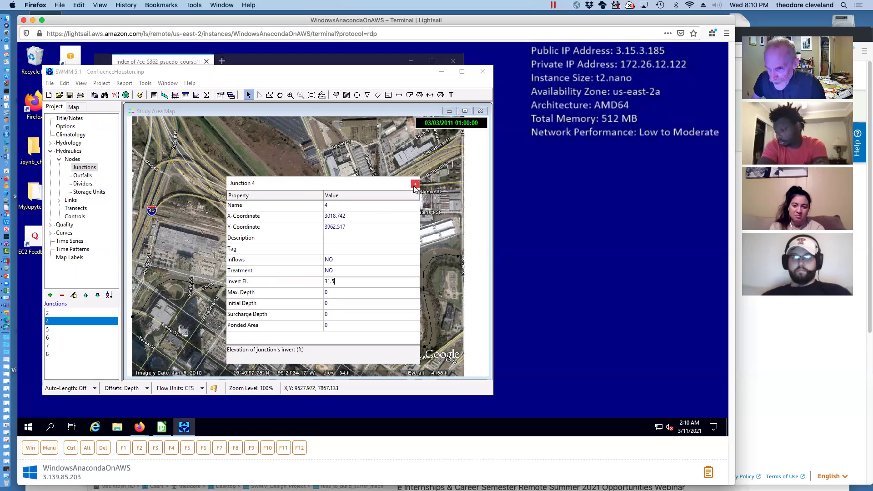
pyautogui.click(415, 183)
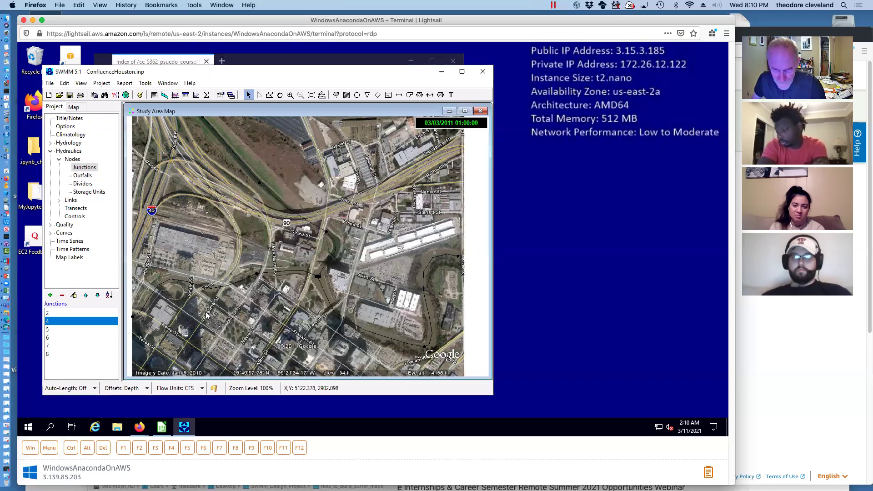
# Check the invert elevations of junctions 5 and 6 and Outfall 1's 31.5 ft fixed stage
pyautogui.click(131, 317)
pyautogui.doubleClick(131, 317)
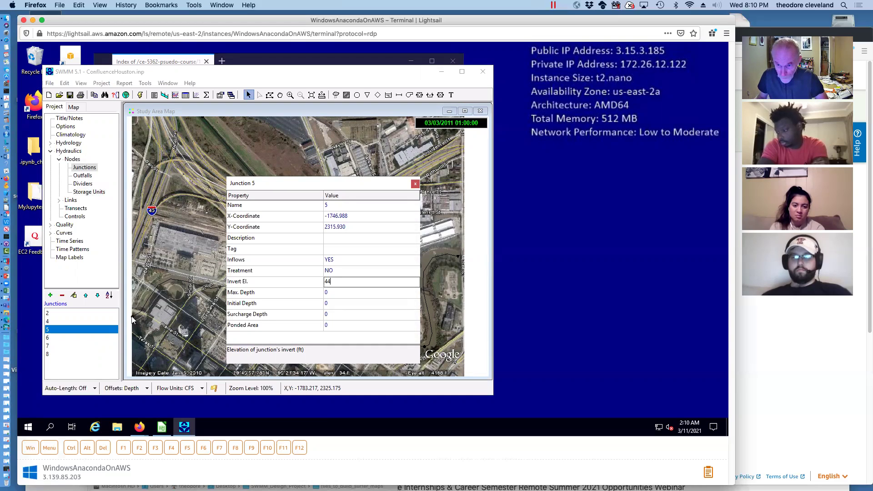
pyautogui.click(415, 185)
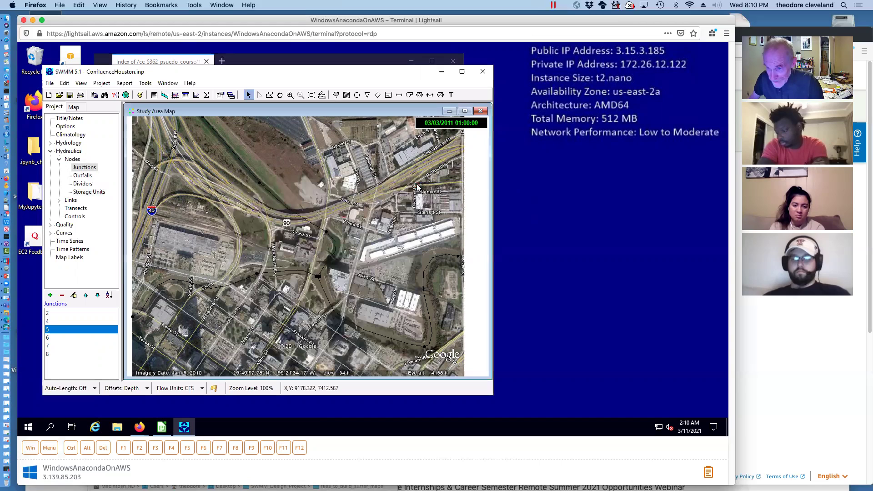
pyautogui.doubleClick(327, 231)
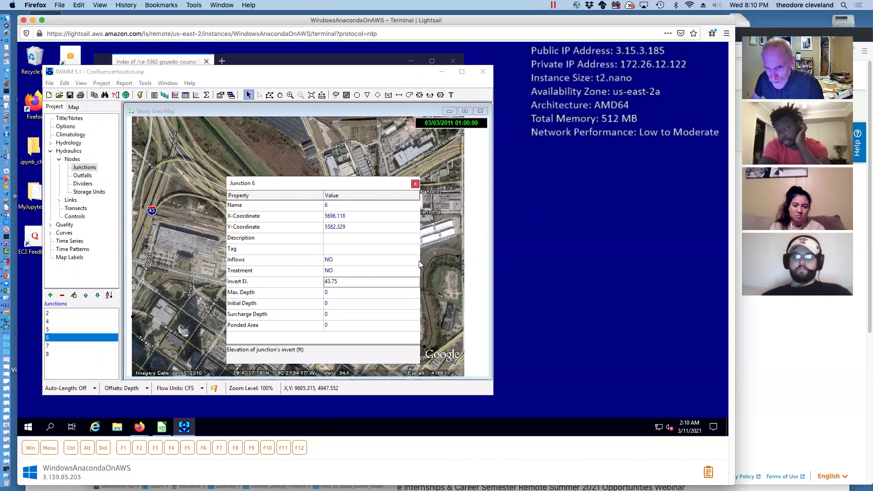
pyautogui.click(416, 184)
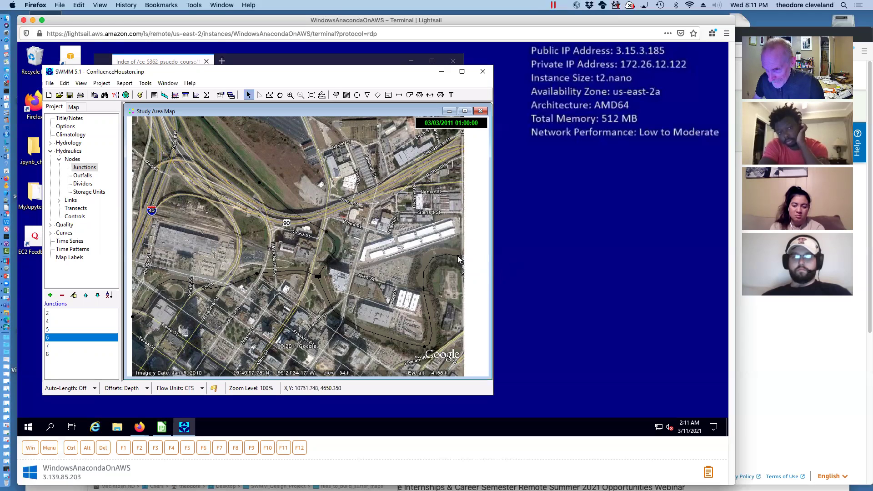
pyautogui.doubleClick(458, 259)
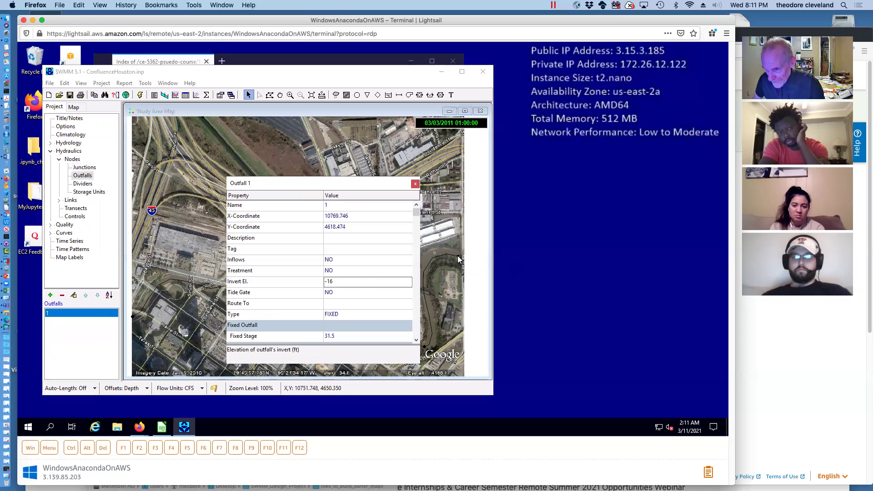
pyautogui.click(345, 336)
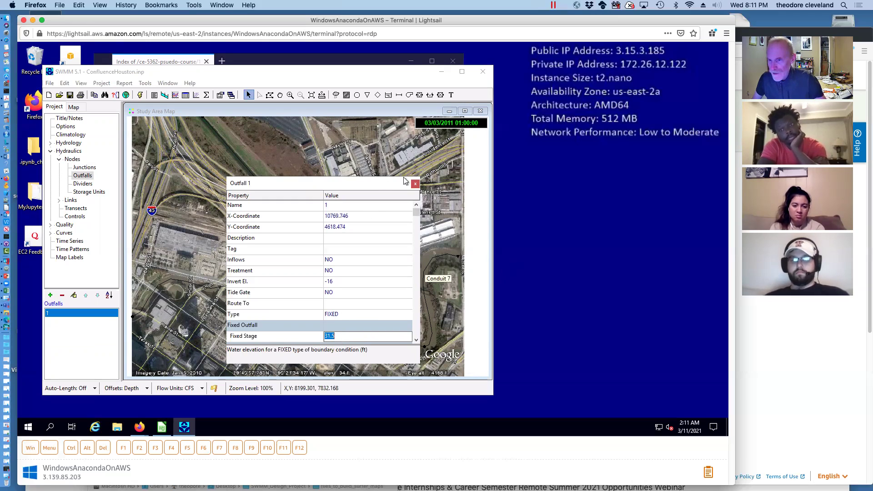
pyautogui.click(415, 184)
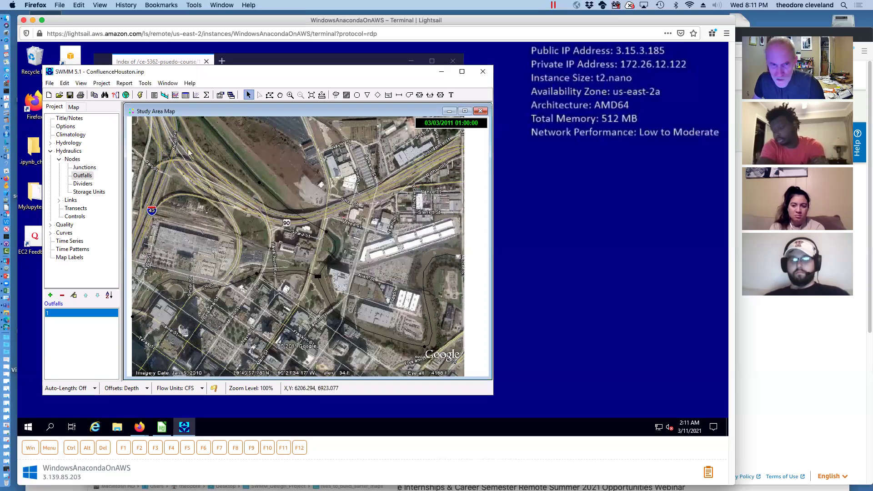
# Run the model, accept the 2.67% continuity error report, and restore the Study Area Map
pyautogui.click(140, 95)
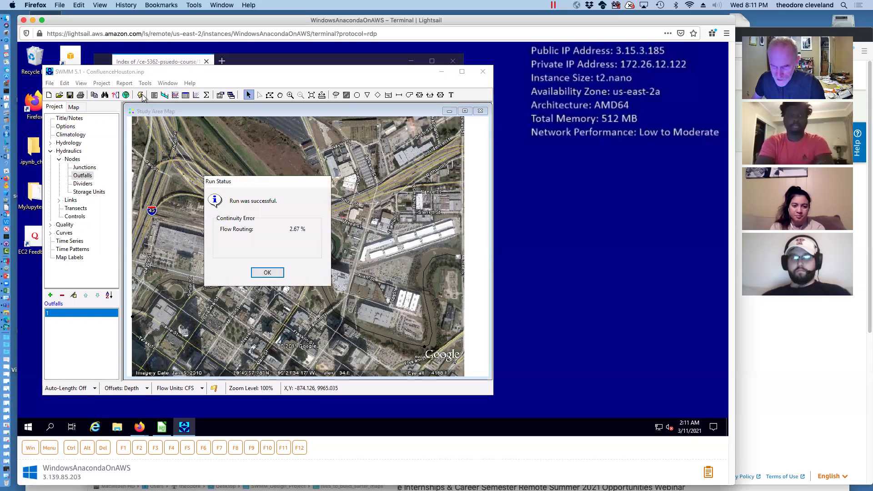
pyautogui.click(269, 271)
pyautogui.click(449, 112)
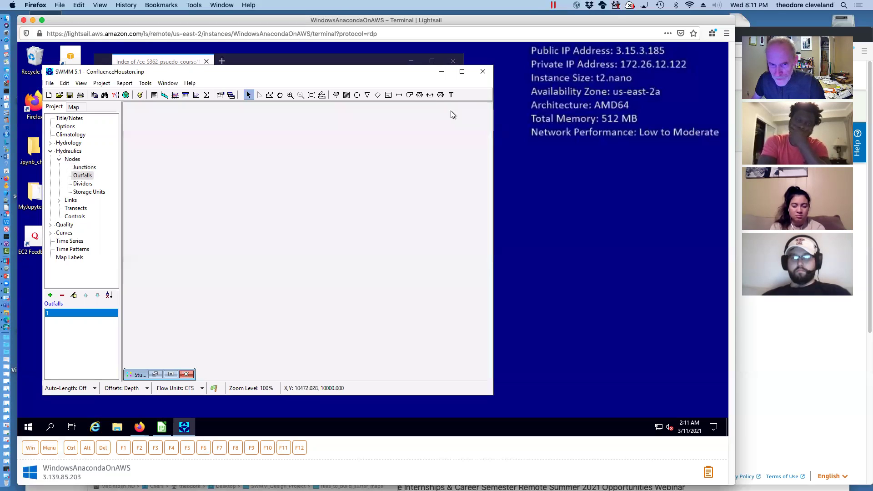
pyautogui.click(155, 375)
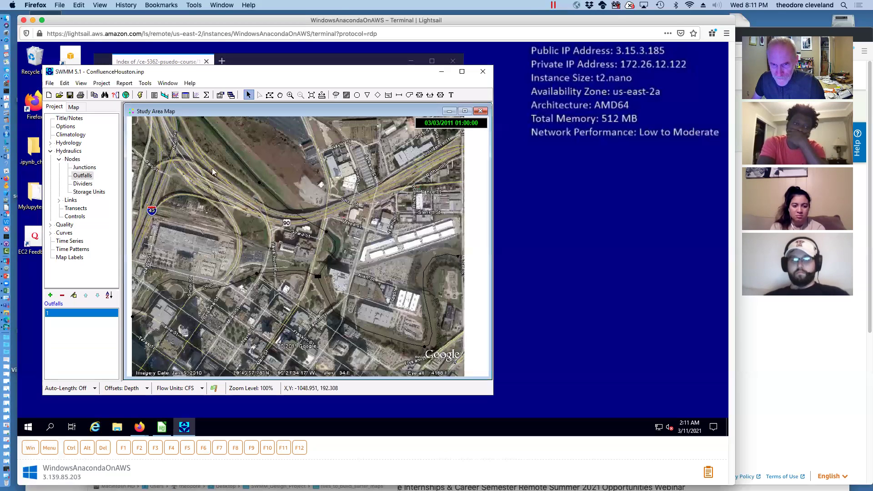
# Plot the water elevation profile with node 8 as start and outfall 1 as end, using Find Path
pyautogui.click(164, 94)
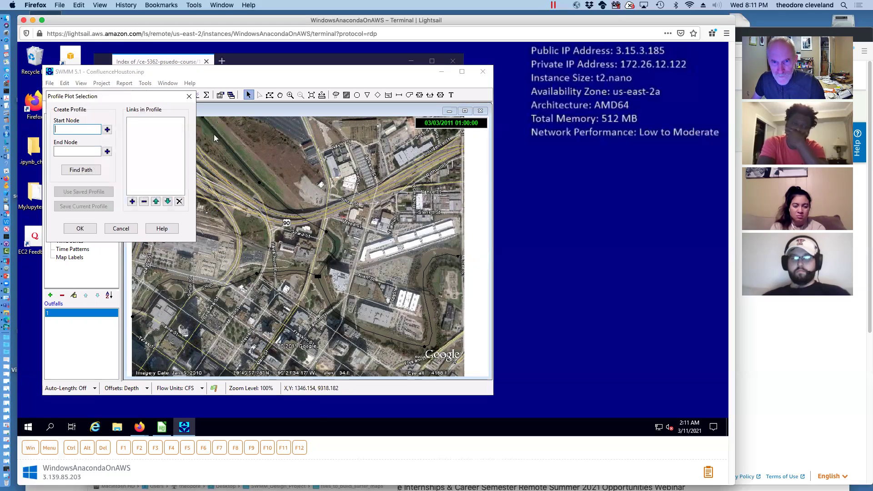
pyautogui.click(202, 120)
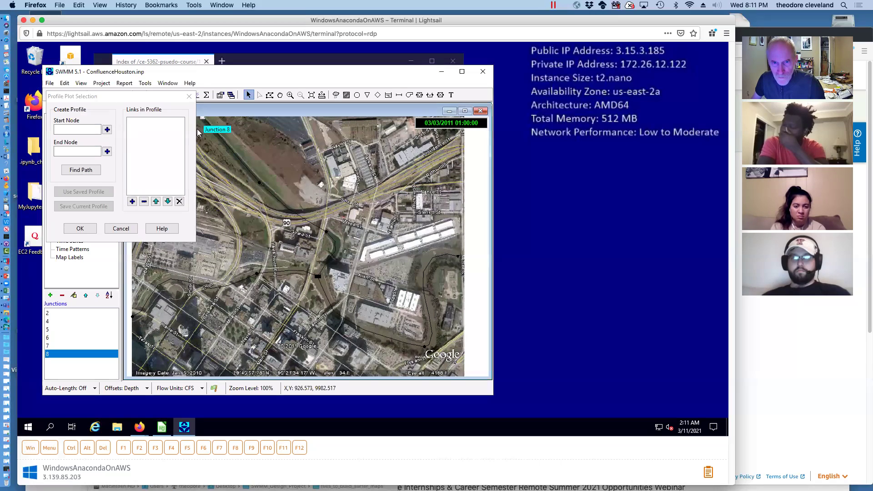
pyautogui.click(107, 129)
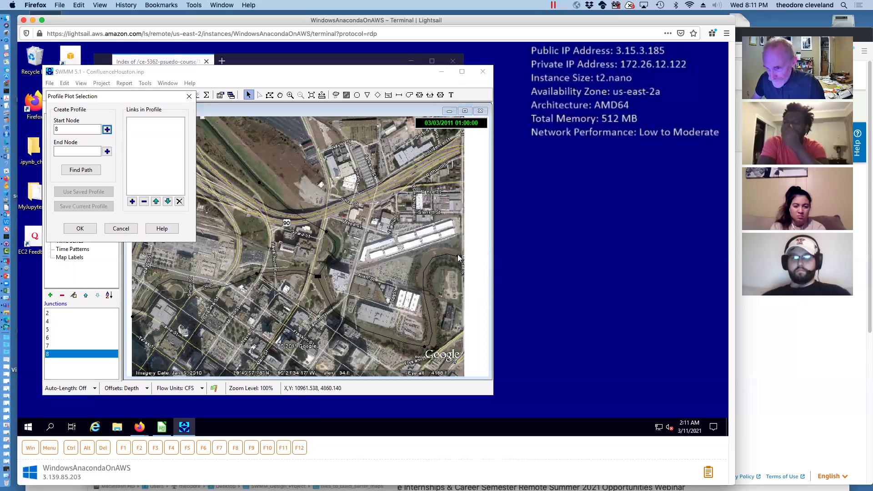
pyautogui.click(458, 256)
pyautogui.click(107, 151)
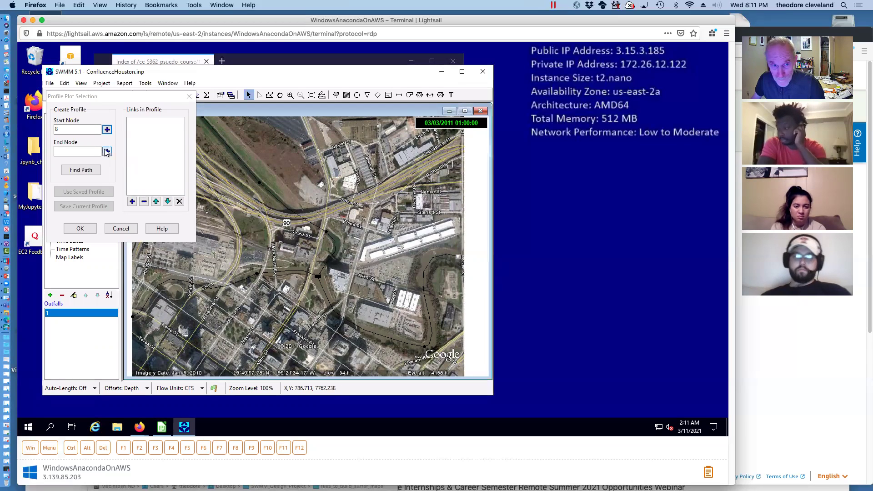
pyautogui.click(81, 230)
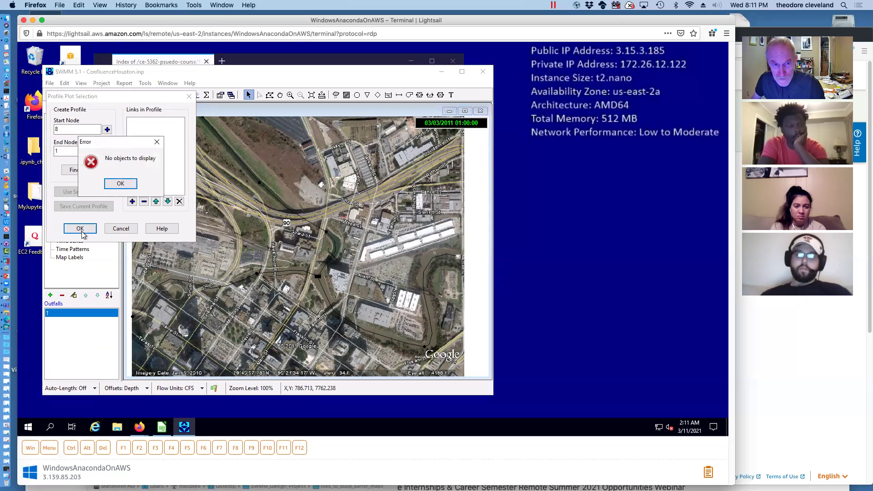
pyautogui.click(120, 183)
pyautogui.click(81, 169)
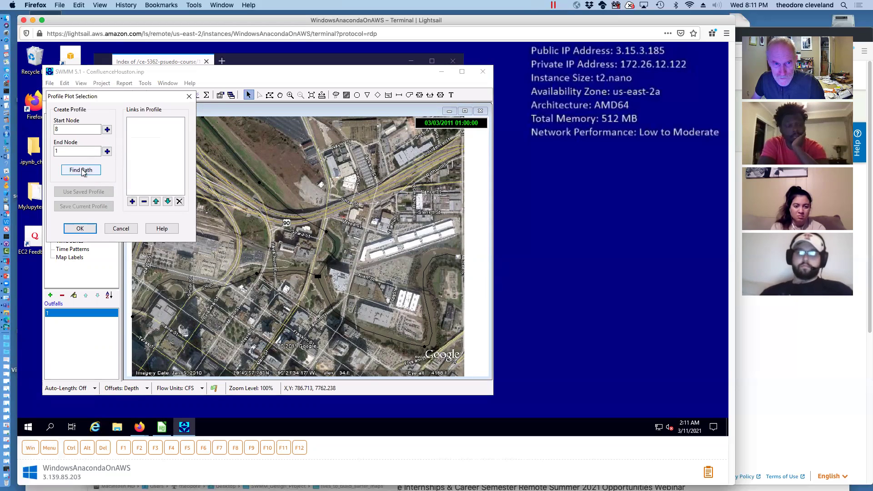
pyautogui.click(81, 229)
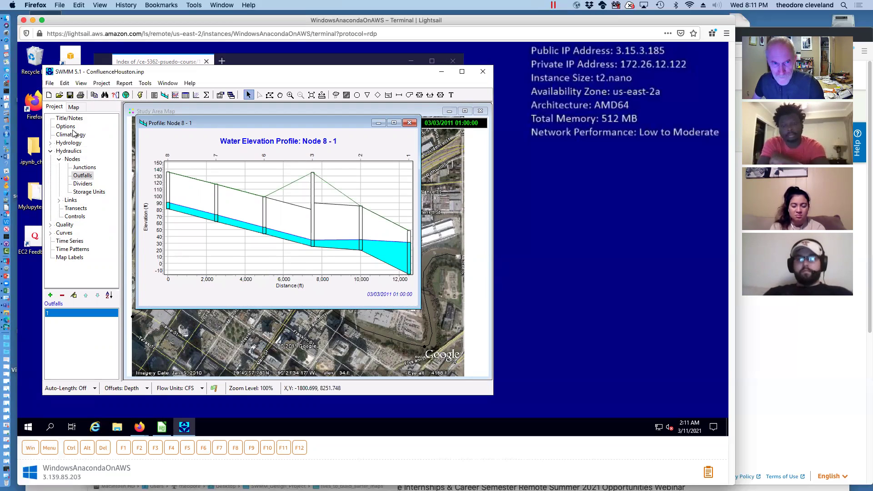
# Play the Node 8–1 profile animation at fastest speed, reaching 03/07/2011 20:00
pyautogui.click(74, 107)
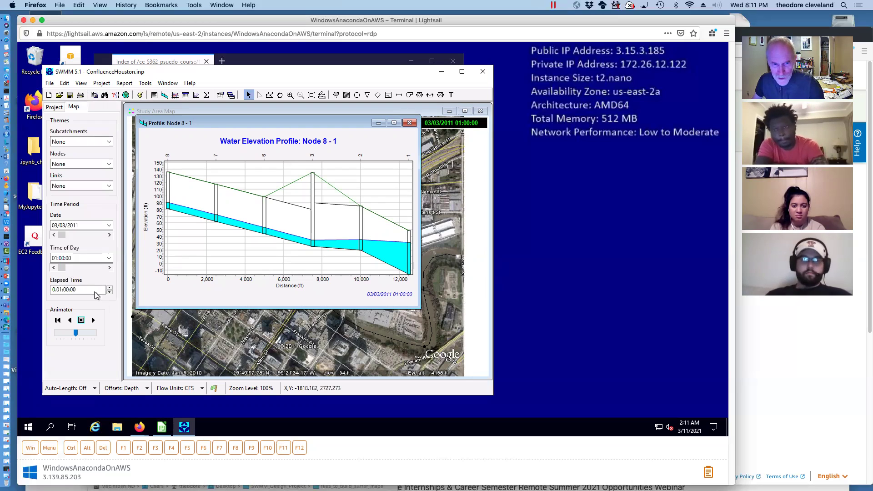
pyautogui.moveTo(76, 332); pyautogui.dragTo(110, 335)
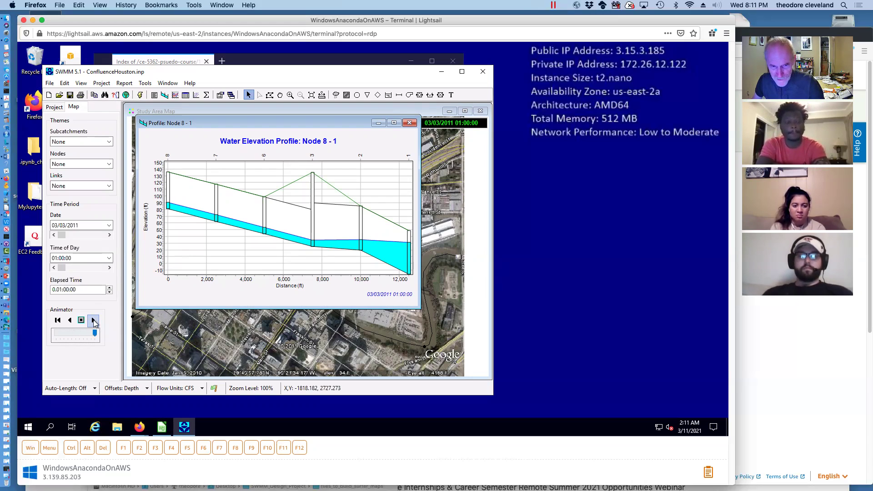
pyautogui.click(94, 320)
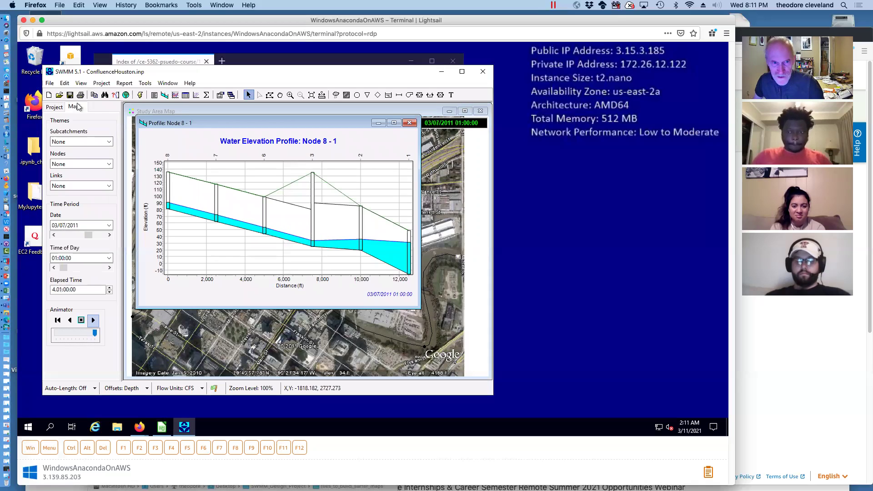
pyautogui.click(55, 107)
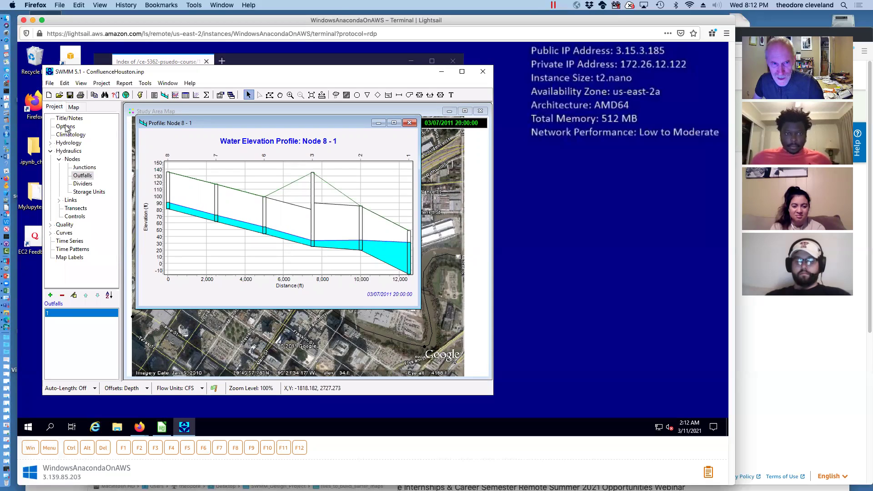
# Set the Dynamic Wave inertial terms option to Dampen
pyautogui.click(66, 127)
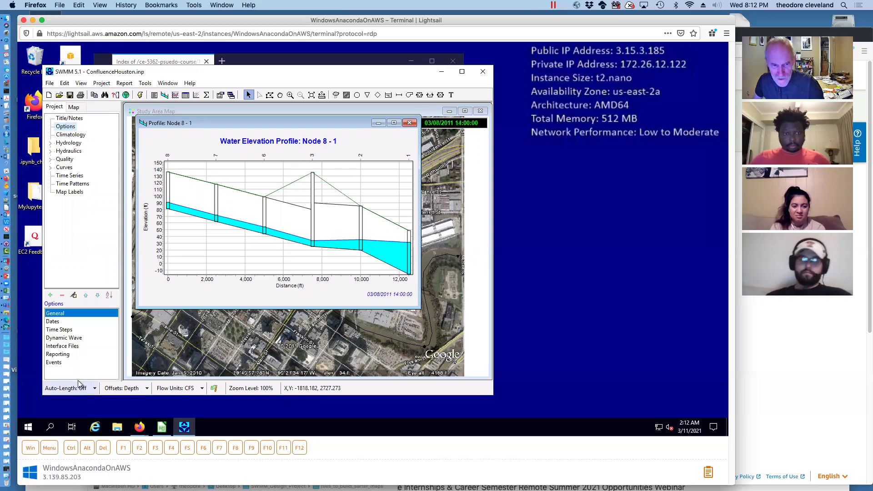
pyautogui.doubleClick(75, 338)
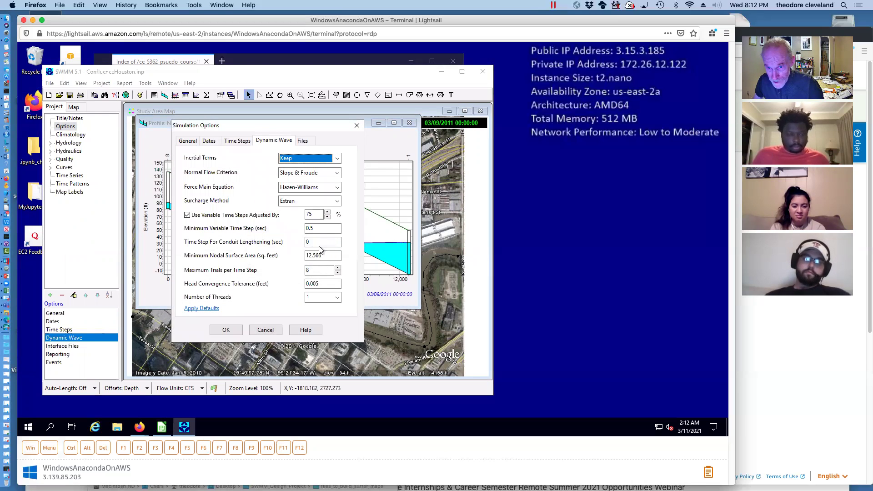
pyautogui.click(337, 158)
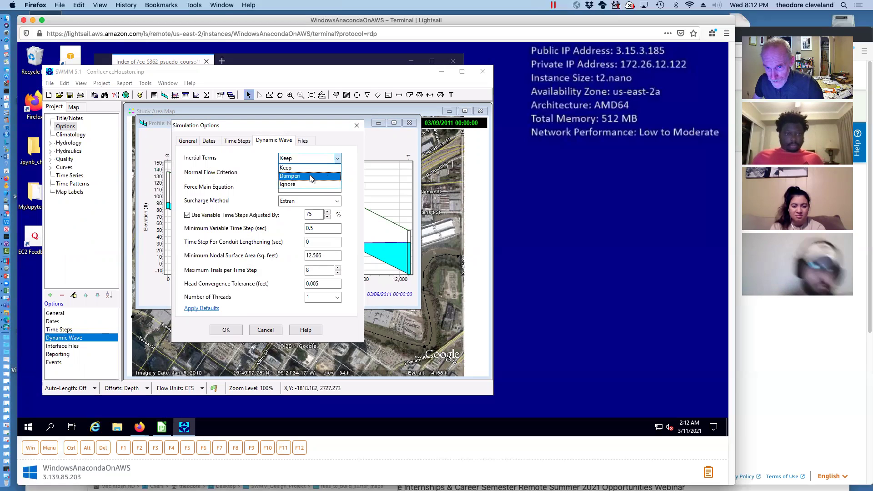
pyautogui.click(296, 172)
pyautogui.click(226, 330)
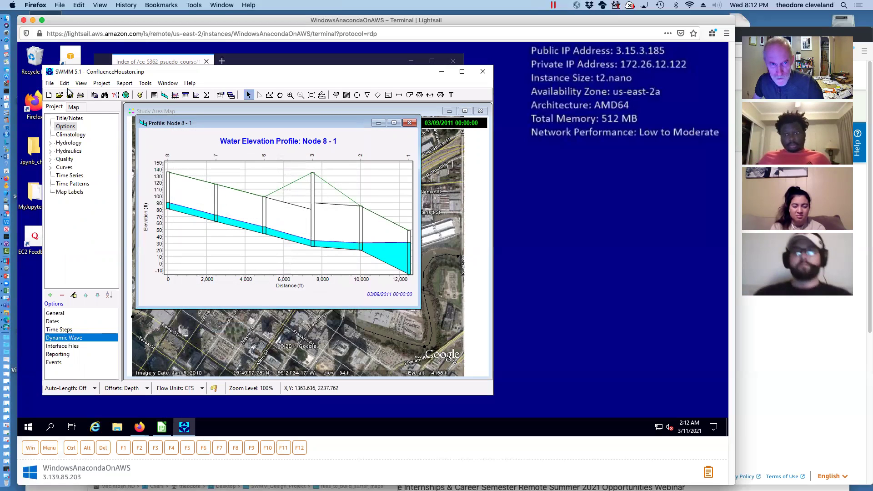
# Rerun the simulation, getting a 1.20% flow routing continuity error
pyautogui.click(141, 96)
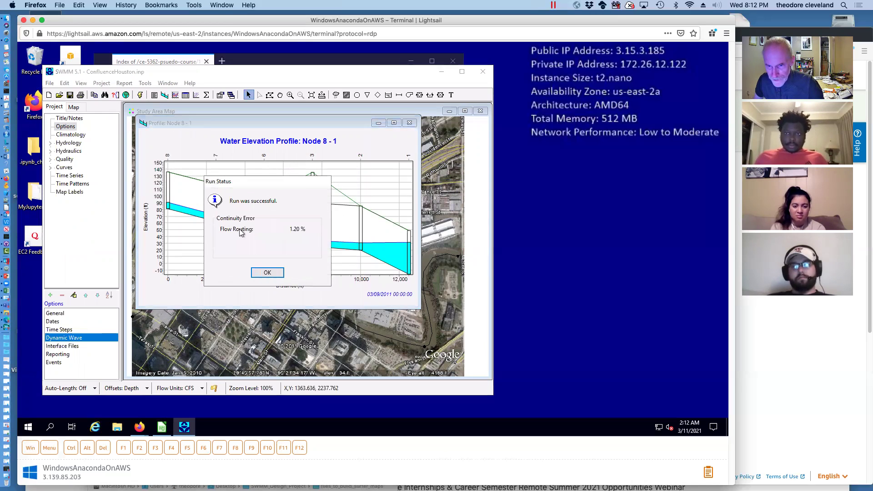
pyautogui.click(268, 273)
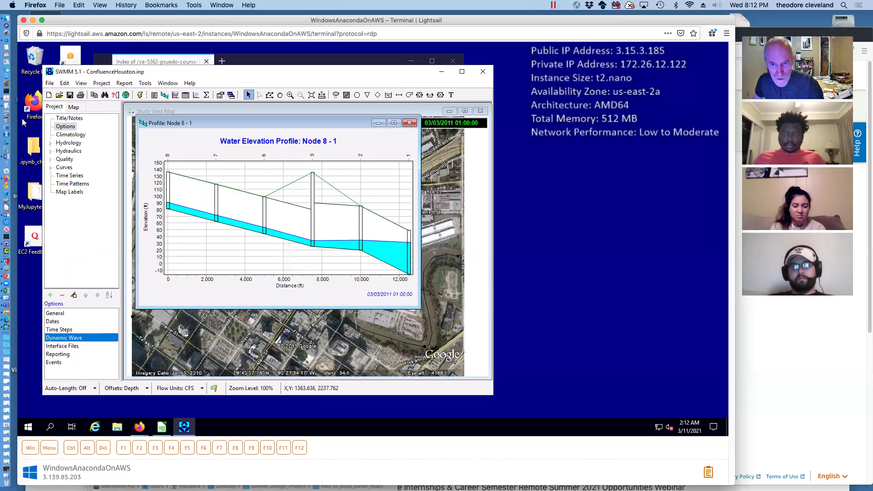
pyautogui.click(76, 107)
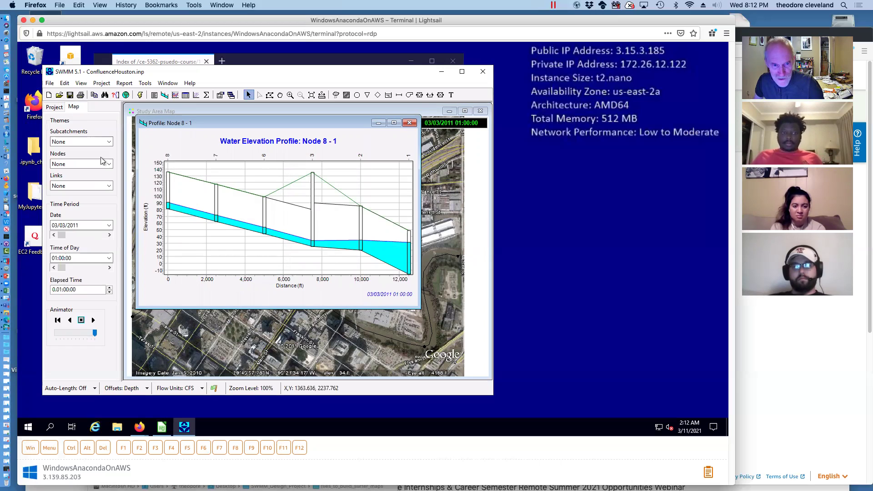
# Play the profile animation to 03/09/2011 00:00, close the plot, and bring SWMM before Firefox
pyautogui.click(94, 320)
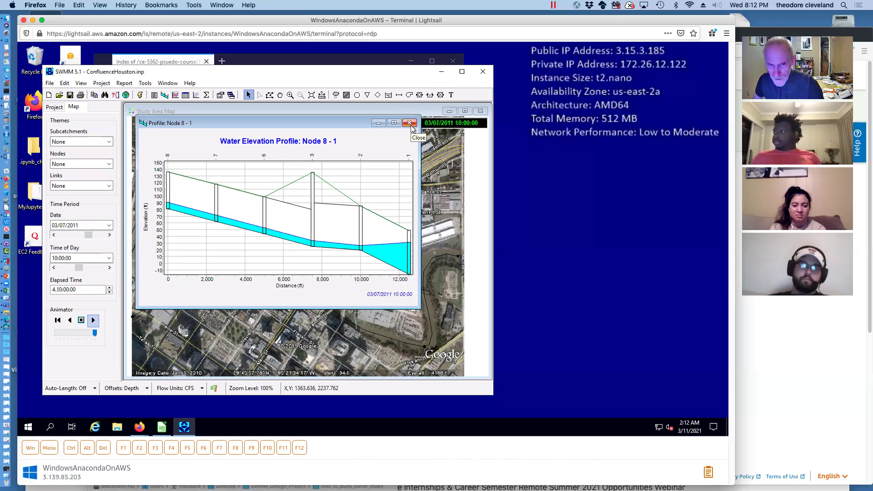
pyautogui.click(379, 122)
pyautogui.click(286, 61)
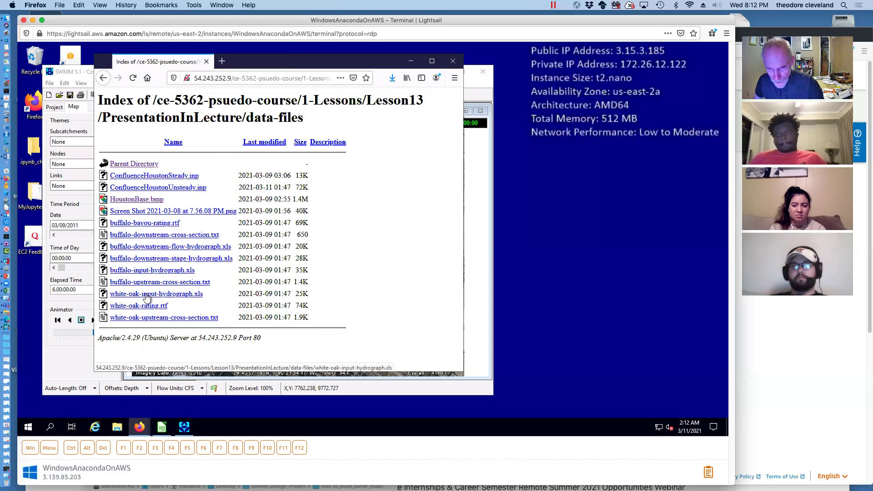
pyautogui.click(476, 223)
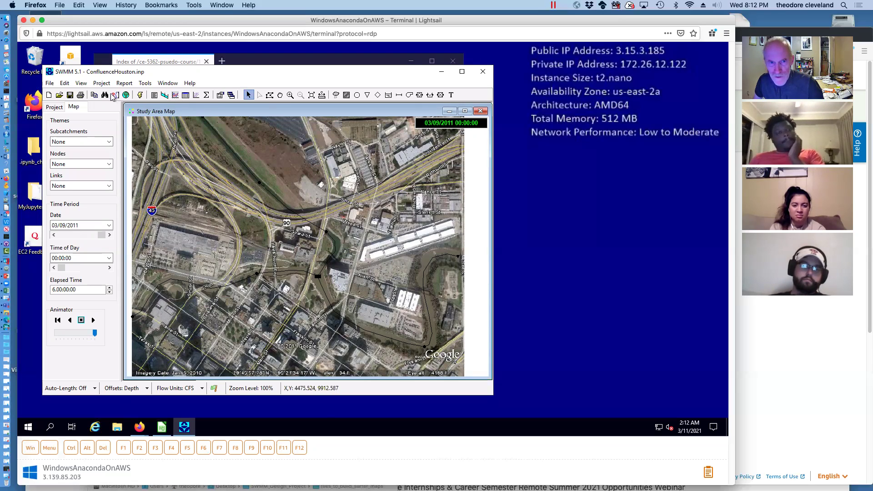
# Unload the satellite backdrop from the study area map
pyautogui.click(81, 83)
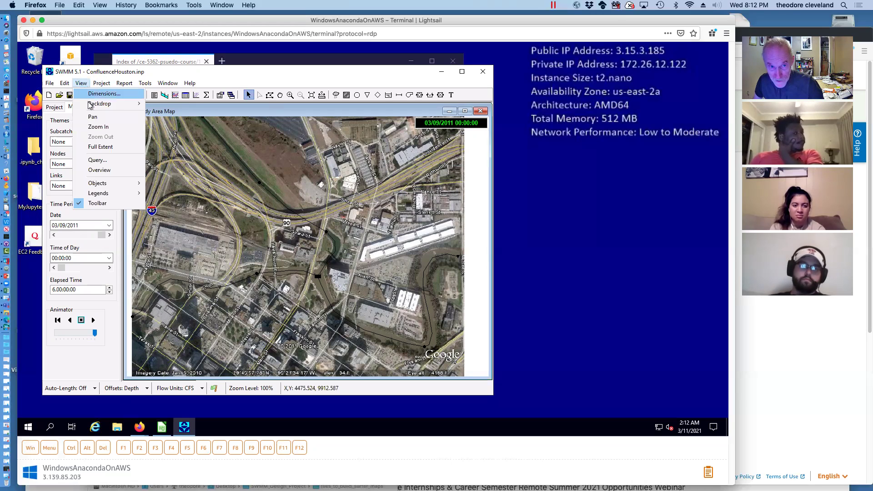
pyautogui.moveTo(90, 106)
pyautogui.click(193, 114)
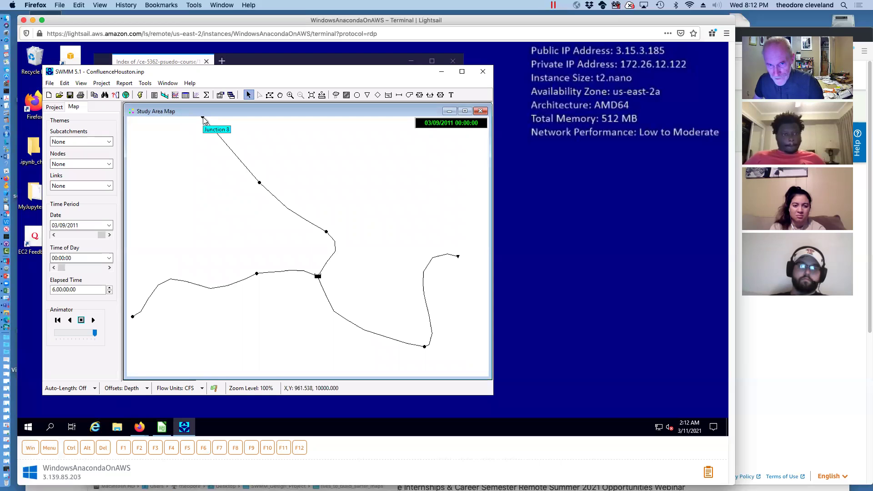
# Inspect Junction 8's direct FLOW inflow with baseline 12000, then return to the Firefox listing
pyautogui.doubleClick(202, 119)
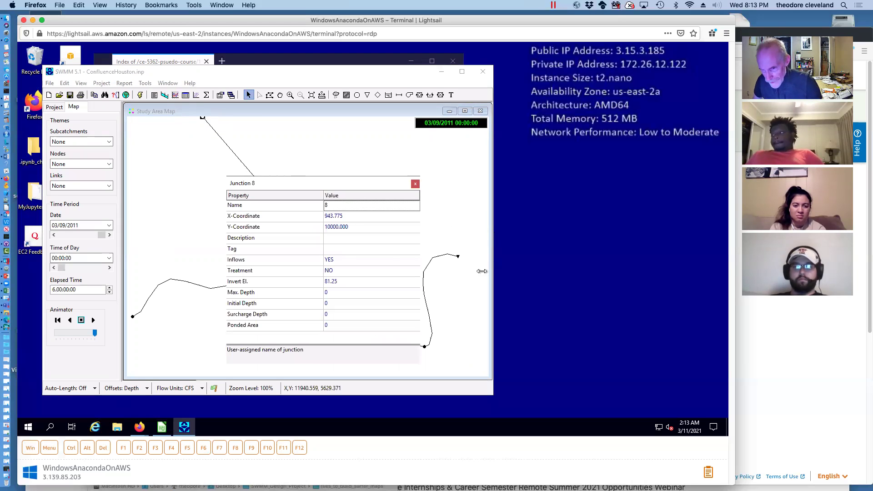
pyautogui.click(380, 263)
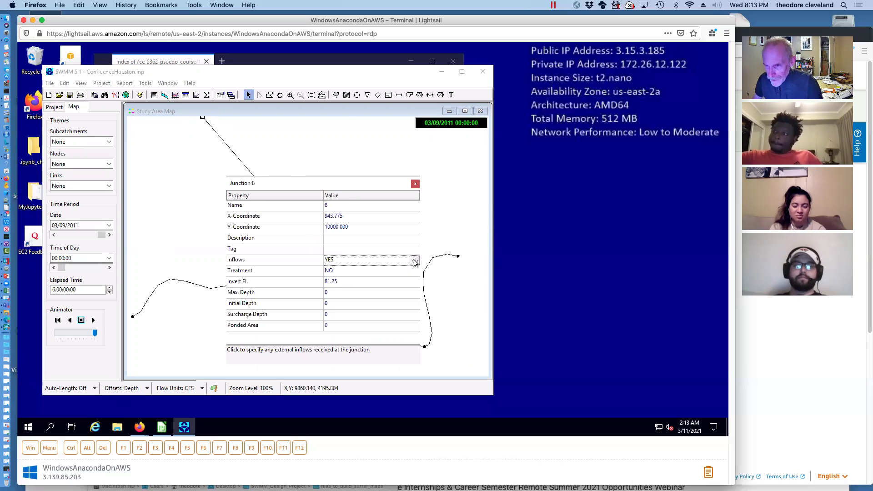
pyautogui.click(415, 261)
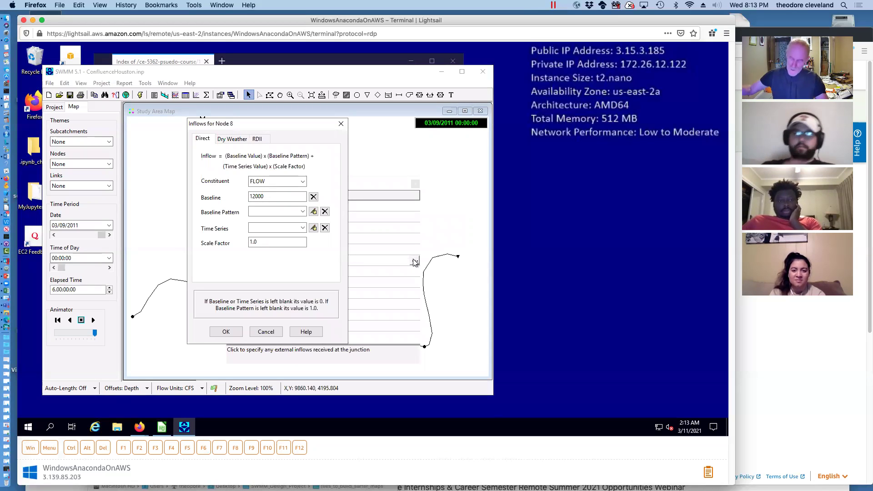
pyautogui.moveTo(258, 124); pyautogui.dragTo(342, 143)
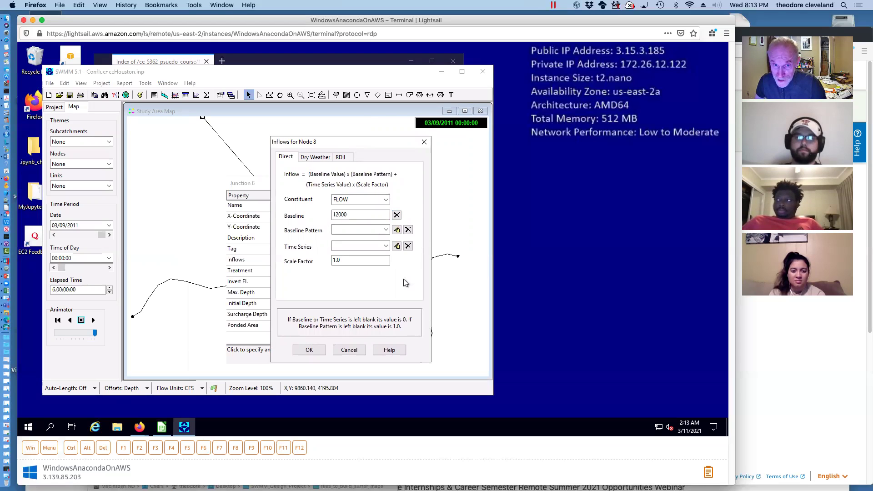
pyautogui.click(261, 45)
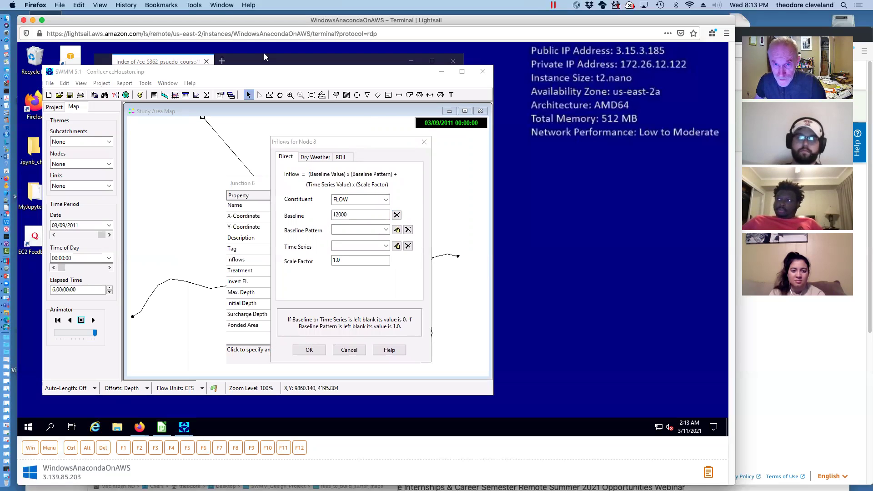
pyautogui.click(250, 62)
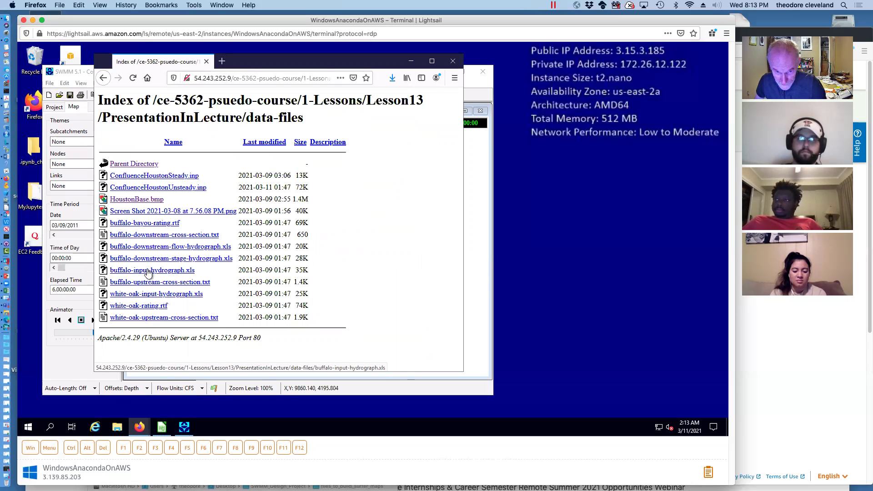
# Save buffalo-input-hydrograph.xls via Save Link As, browsing folders before choosing the Desktop
pyautogui.rightClick(148, 271)
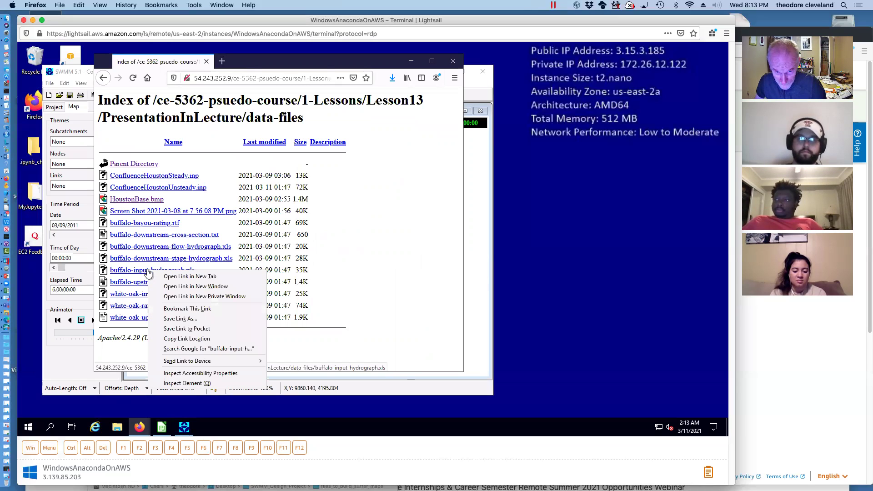
pyautogui.click(178, 319)
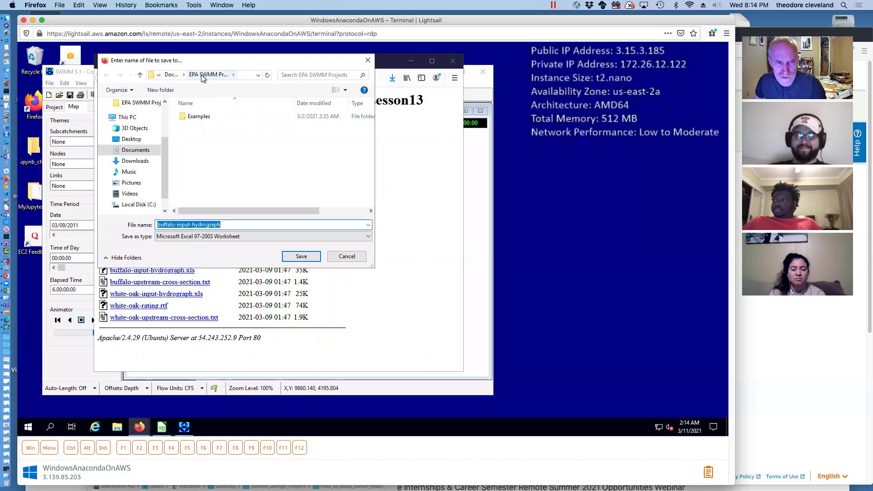
pyautogui.doubleClick(191, 119)
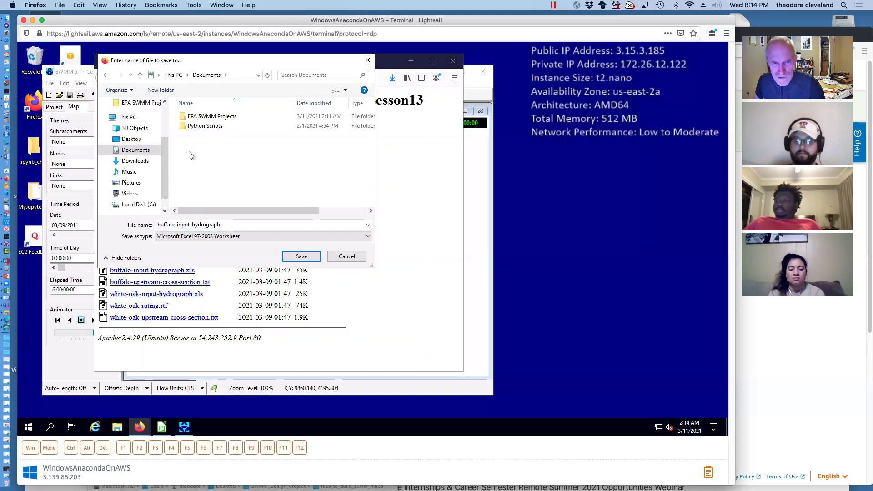
pyautogui.click(130, 204)
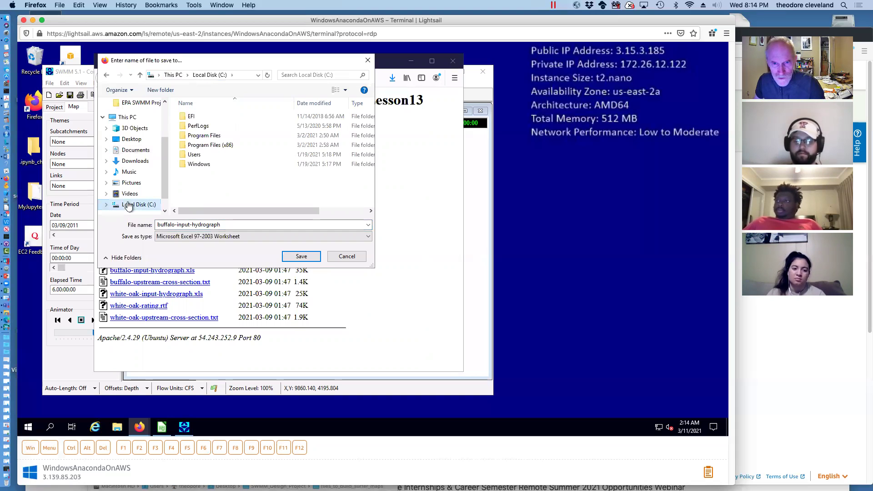
pyautogui.doubleClick(208, 146)
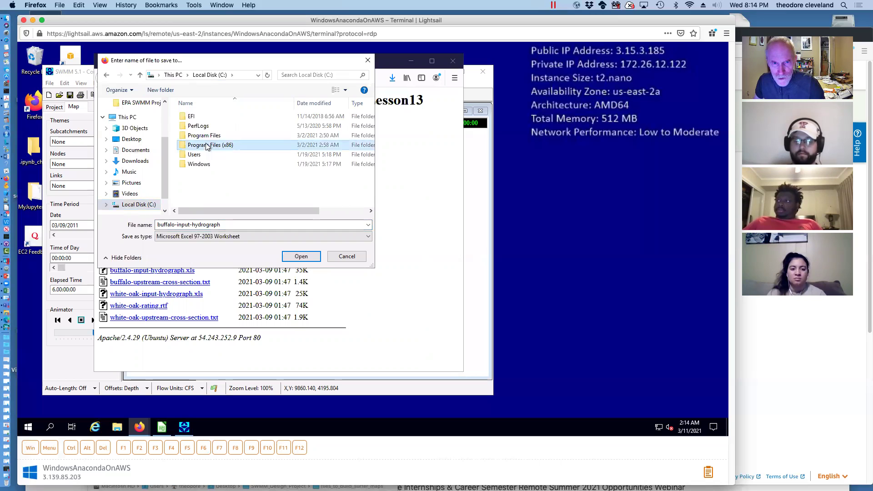
pyautogui.doubleClick(207, 145)
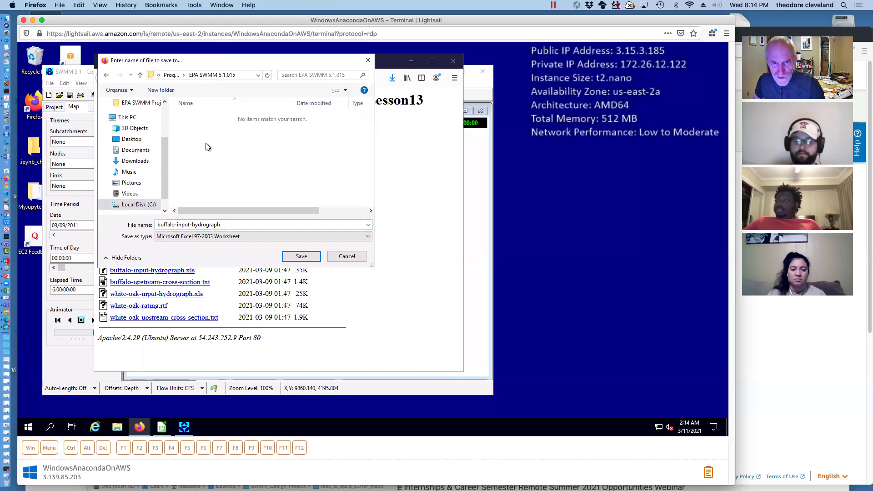
pyautogui.moveTo(164, 147); pyautogui.dragTo(164, 105)
pyautogui.click(135, 143)
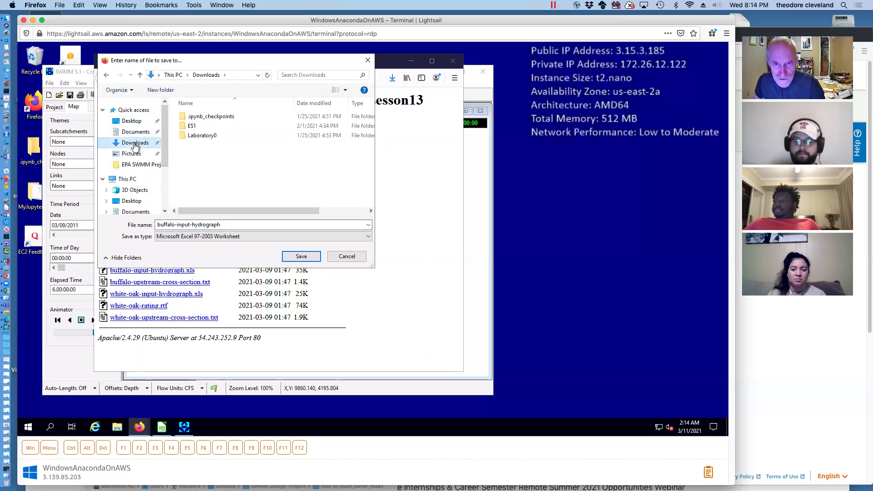
pyautogui.click(136, 132)
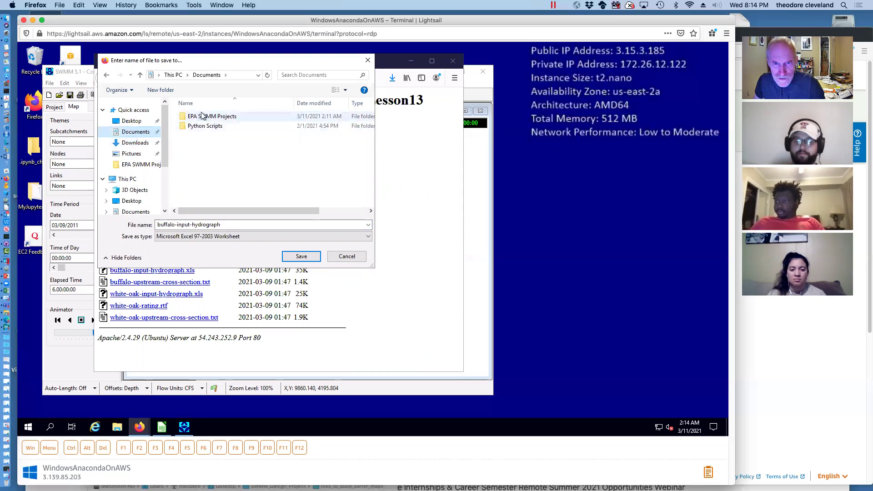
pyautogui.doubleClick(200, 116)
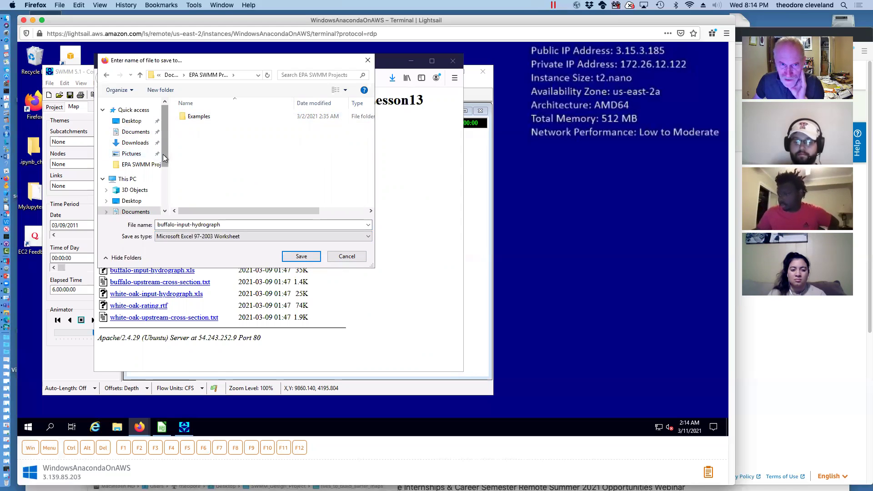
pyautogui.click(131, 121)
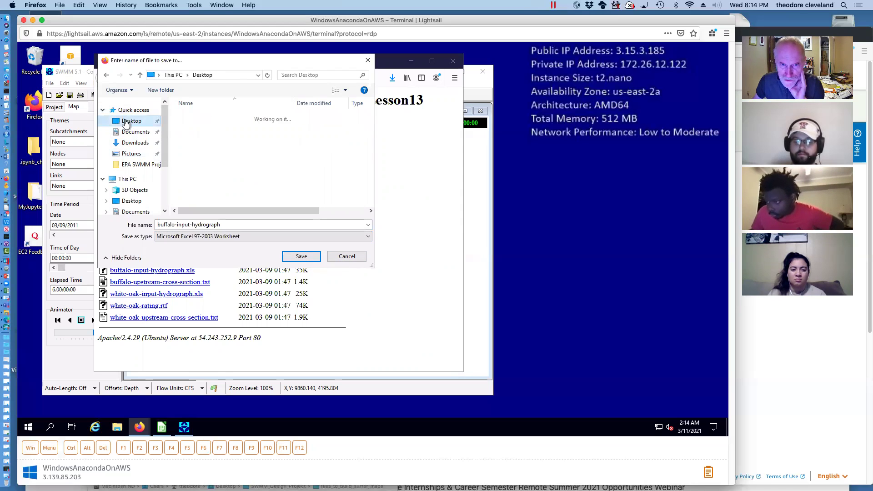
pyautogui.click(301, 257)
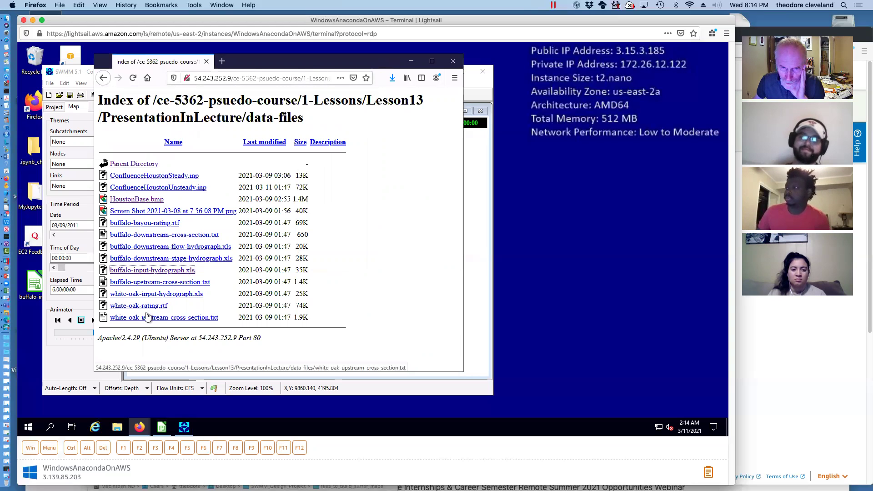
# Cancel the Opening prompt and save white-oak-input-hydrograph.xls to the Desktop via Save Link As
pyautogui.click(148, 294)
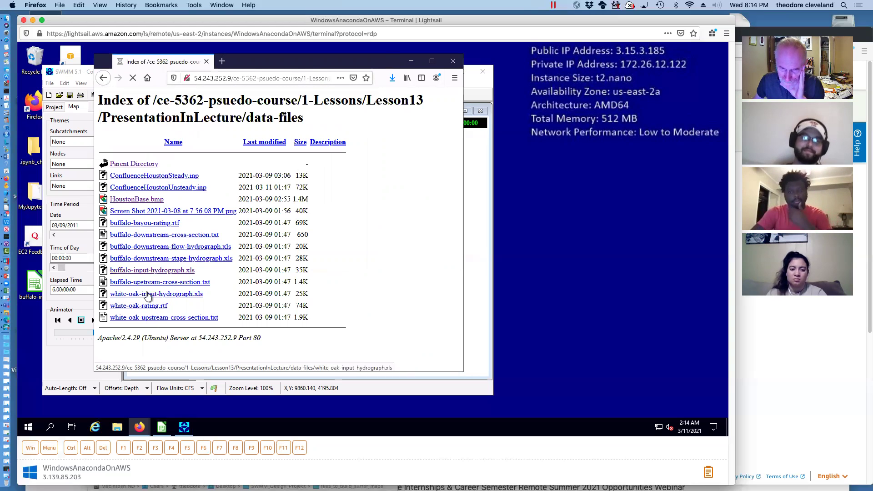
pyautogui.rightClick(145, 292)
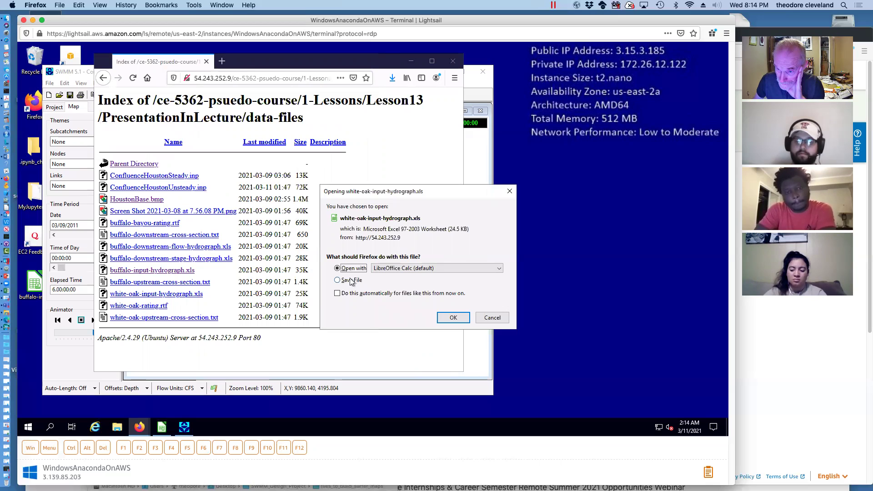
pyautogui.click(492, 318)
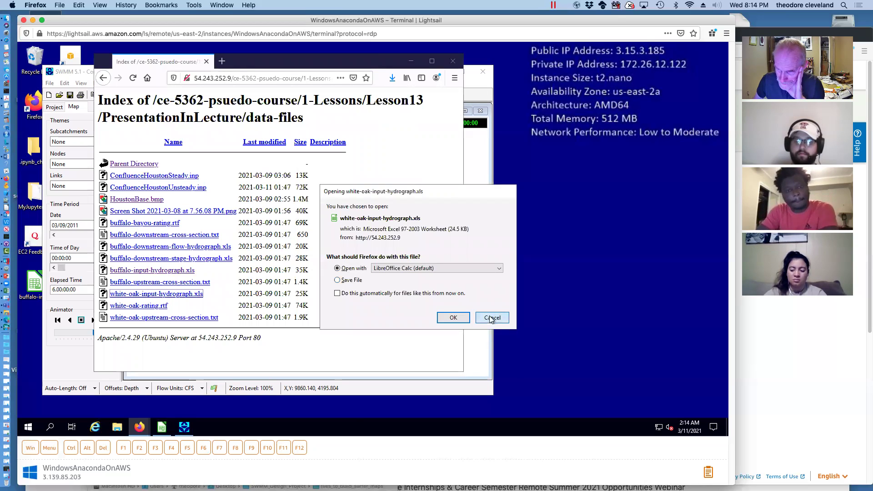
pyautogui.rightClick(154, 296)
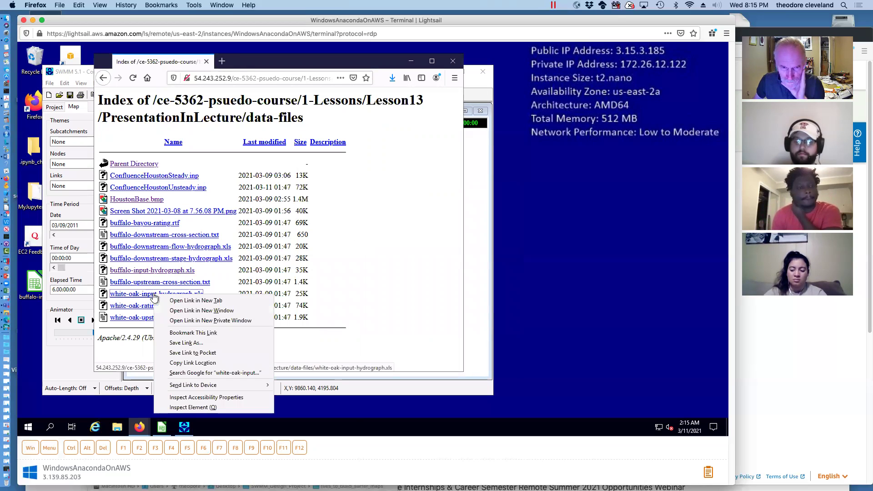
pyautogui.click(178, 343)
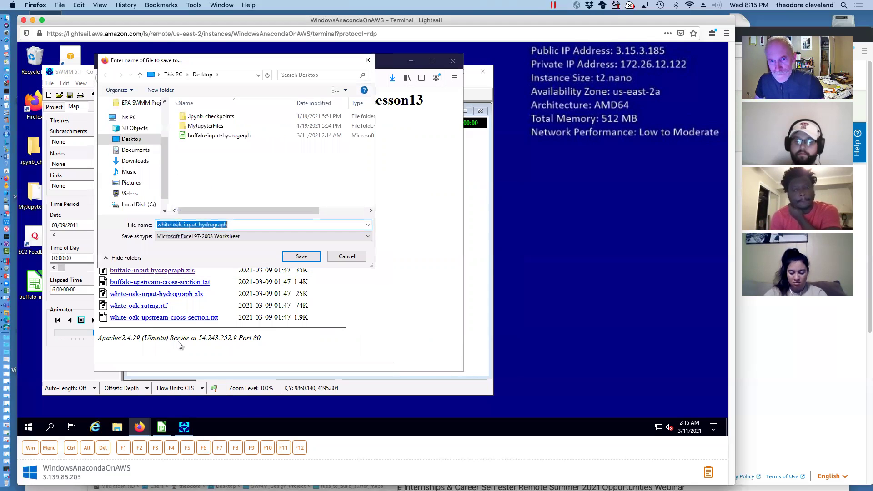
pyautogui.click(302, 257)
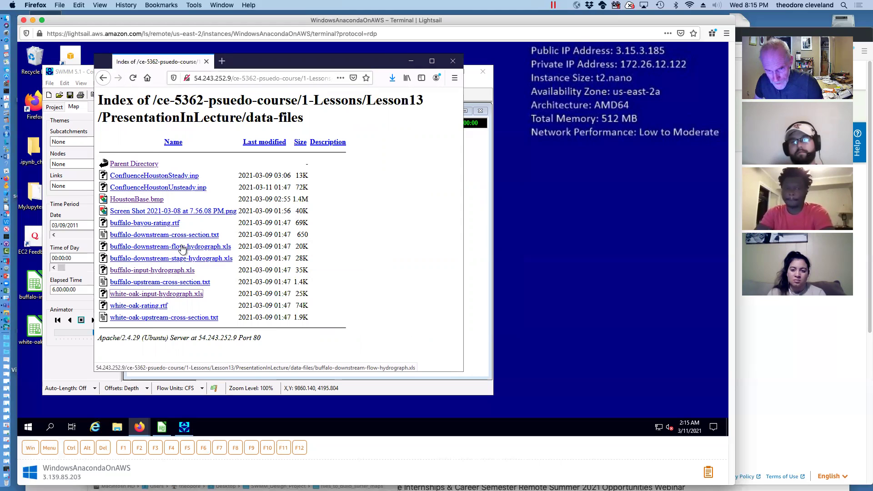
# Save buffalo-downstream-flow-hydrograph.xls to the Desktop
pyautogui.rightClick(183, 248)
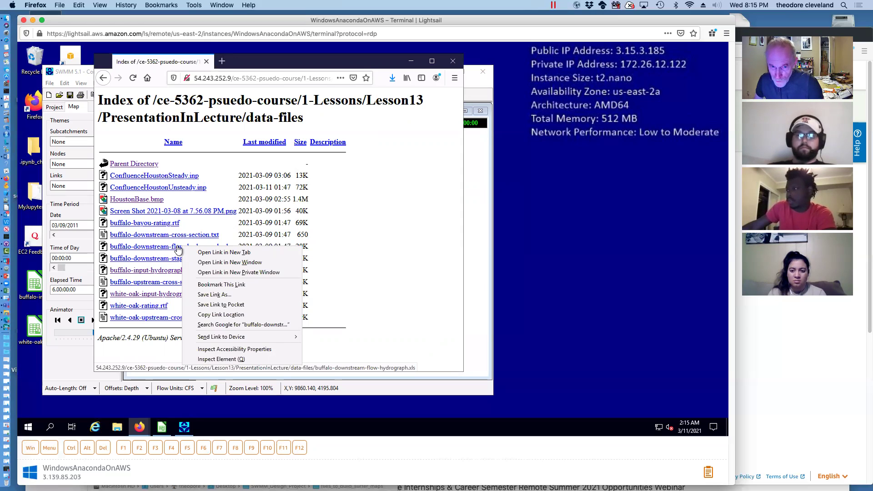
pyautogui.click(230, 295)
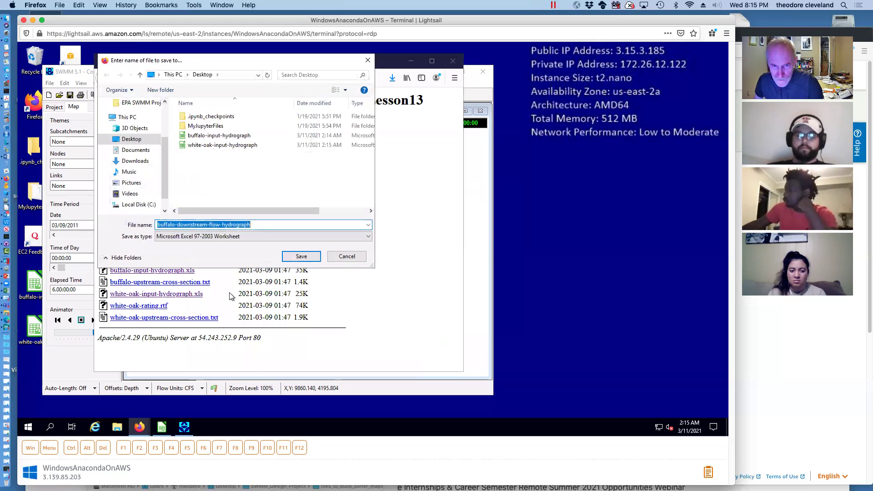
pyautogui.click(297, 261)
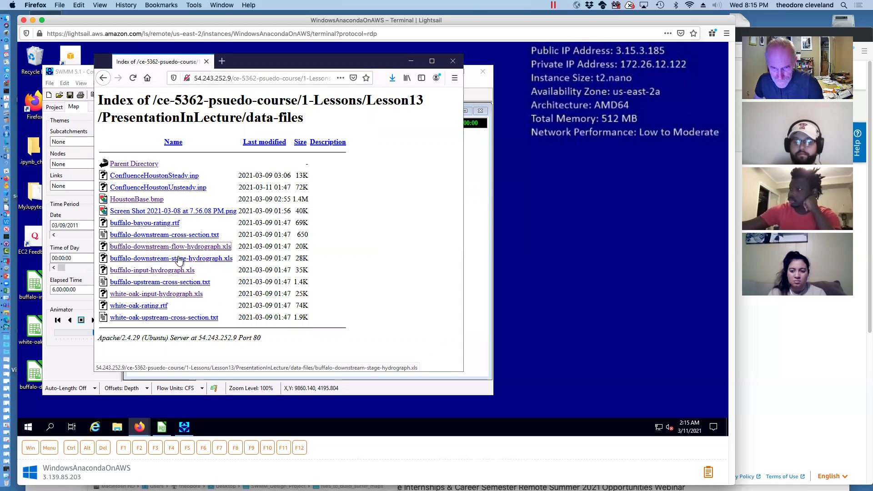
# Save buffalo-downstream-stage-hydrograph.xls to the Desktop as well
pyautogui.rightClick(179, 260)
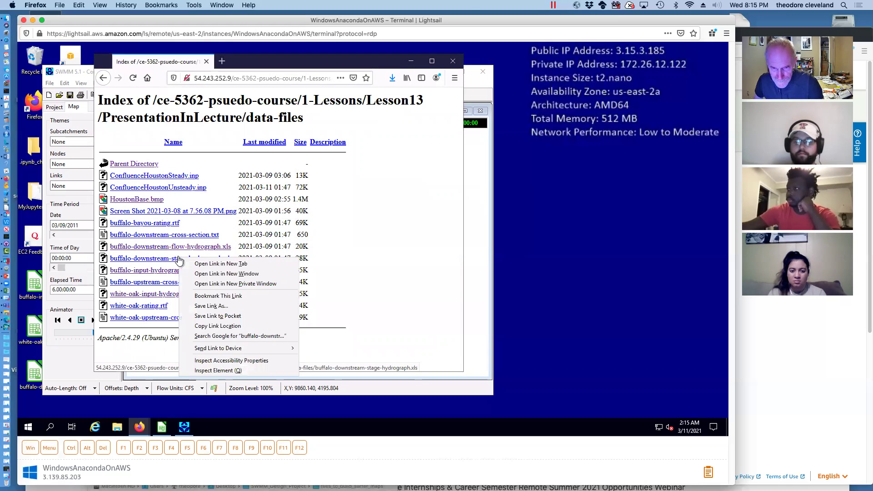
pyautogui.click(222, 307)
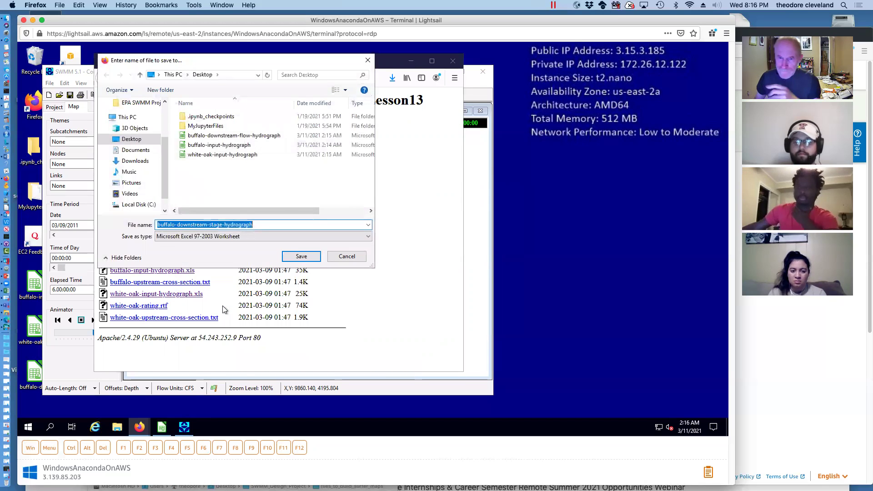
pyautogui.press('Return')
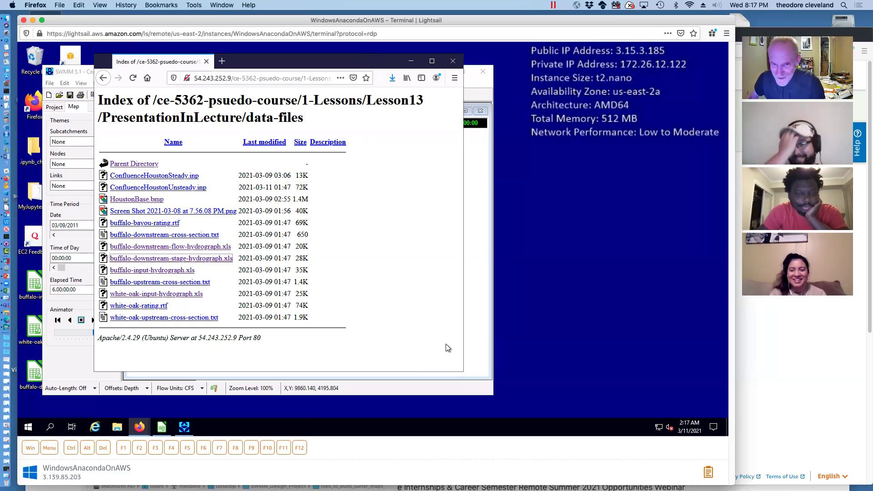
# Open buffalo-bayou-rating.rtf from the Firefox listing with LibreOffice, confirming the app choice
pyautogui.click(140, 223)
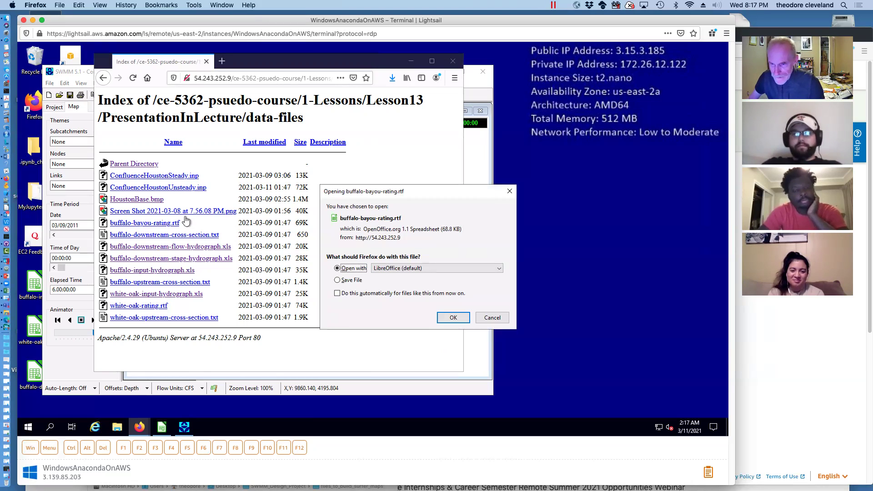
pyautogui.click(451, 318)
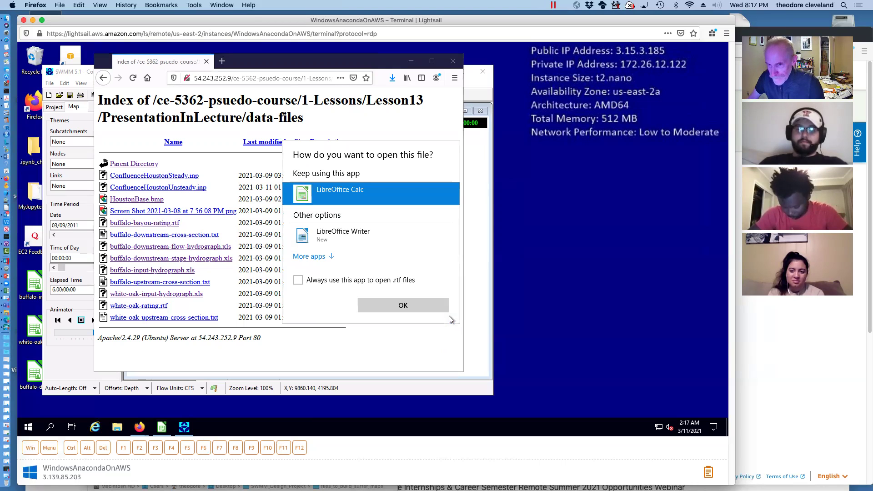
pyautogui.click(402, 306)
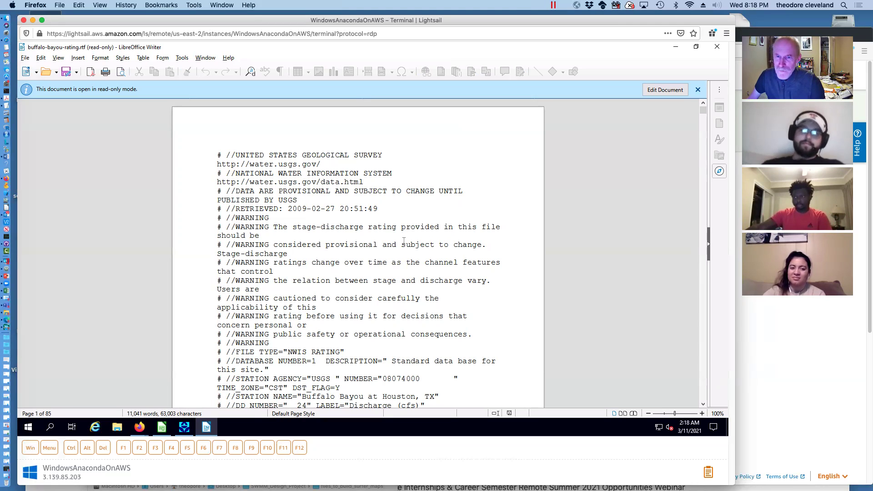
# Scroll to the INDEP/SHIFT/DEP rating rows, mark the first value, and close the document
pyautogui.scroll(-15, 393, 247)
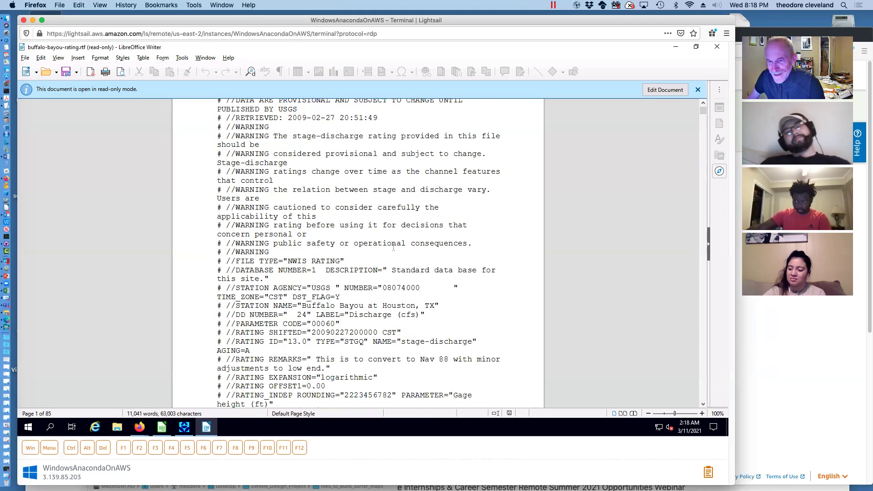
pyautogui.scroll(-4, 394, 247)
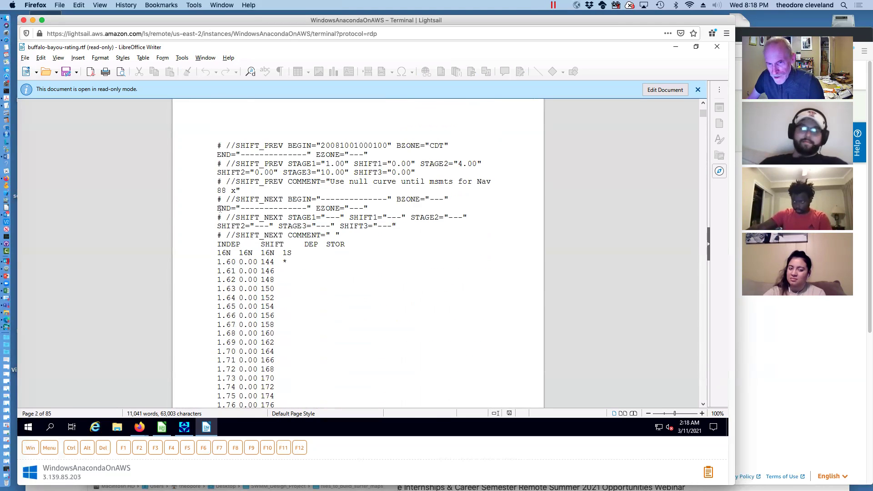
pyautogui.moveTo(216, 262); pyautogui.dragTo(281, 261)
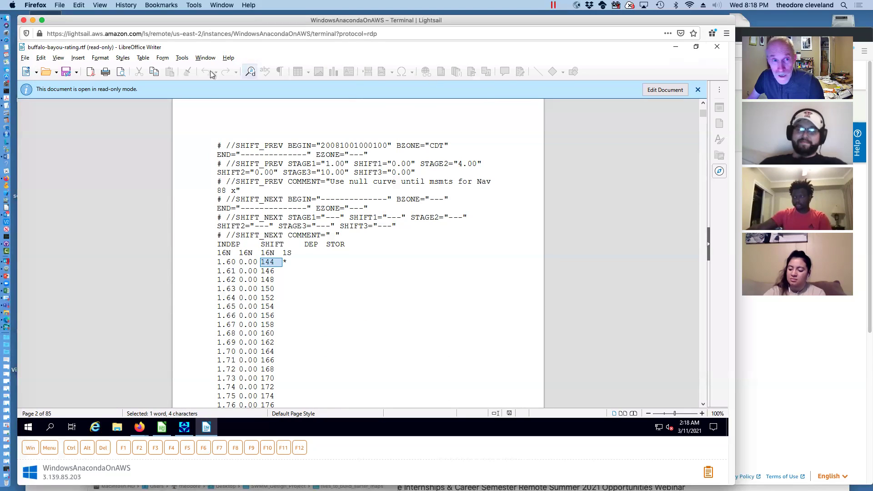
pyautogui.click(25, 58)
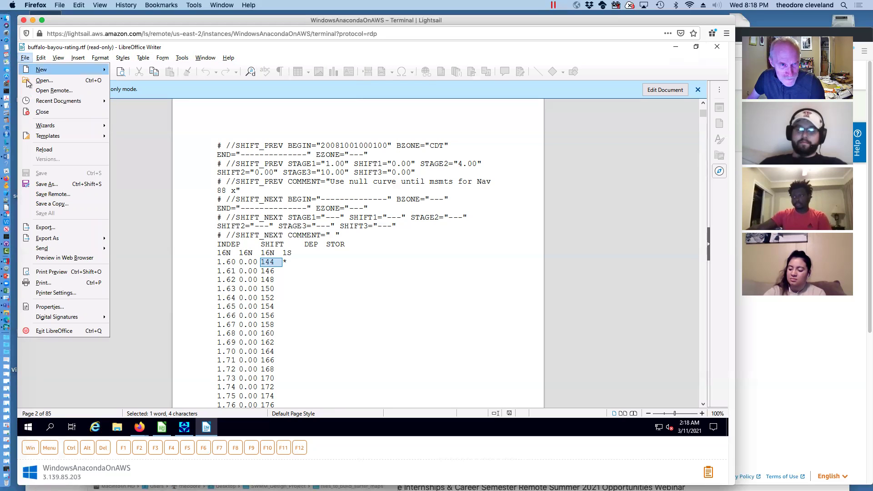
pyautogui.click(31, 112)
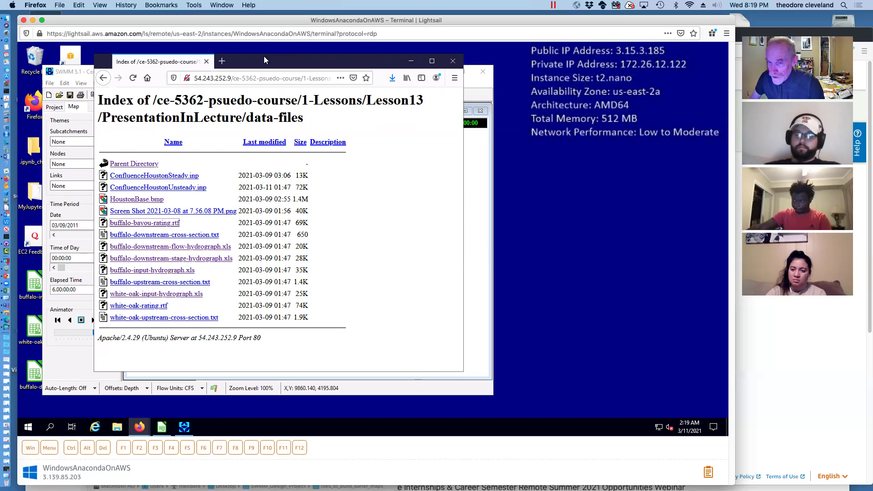
pyautogui.moveTo(264, 56); pyautogui.dragTo(268, 52)
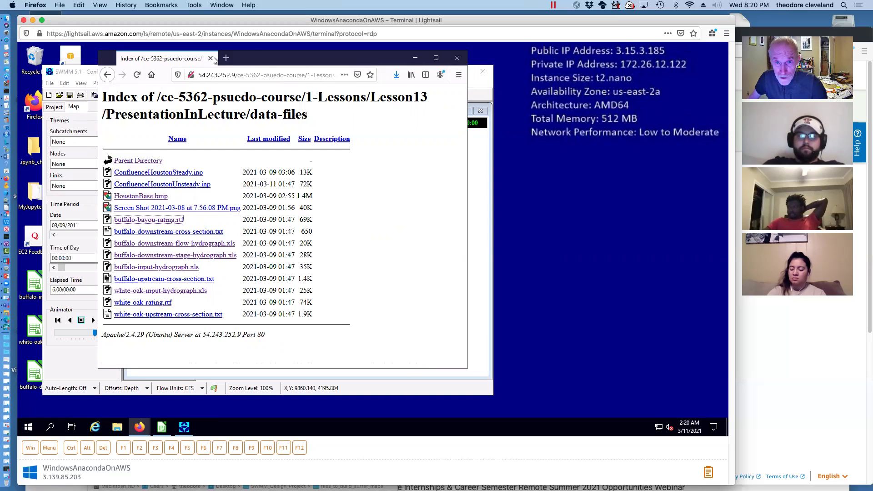
# Close SWMM's Node 8 Inflows dialog and the Junction 8 property editor
pyautogui.click(75, 71)
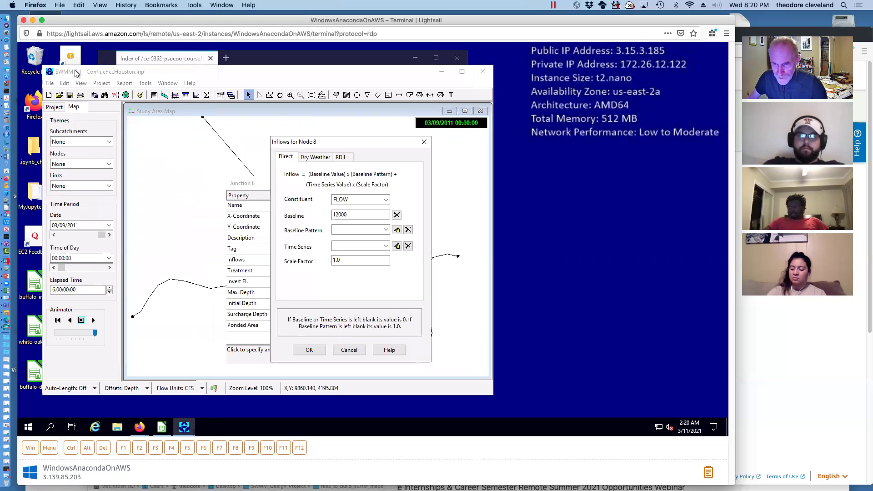
pyautogui.click(179, 72)
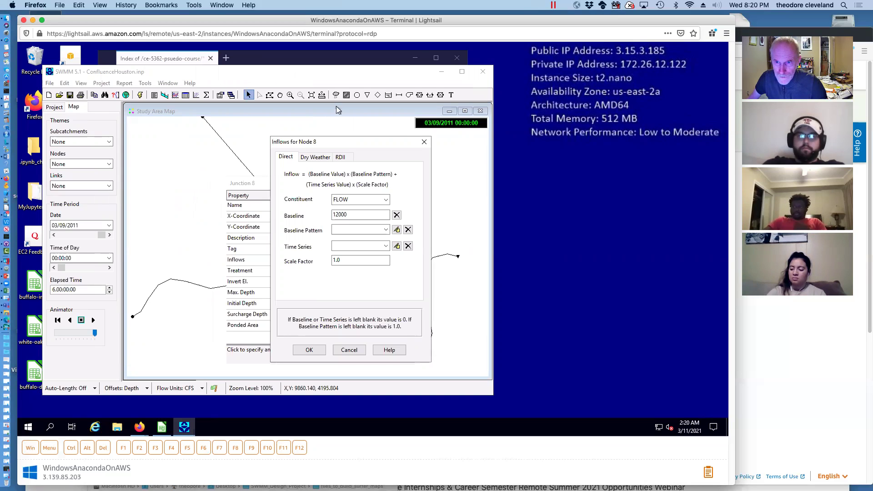
pyautogui.click(424, 141)
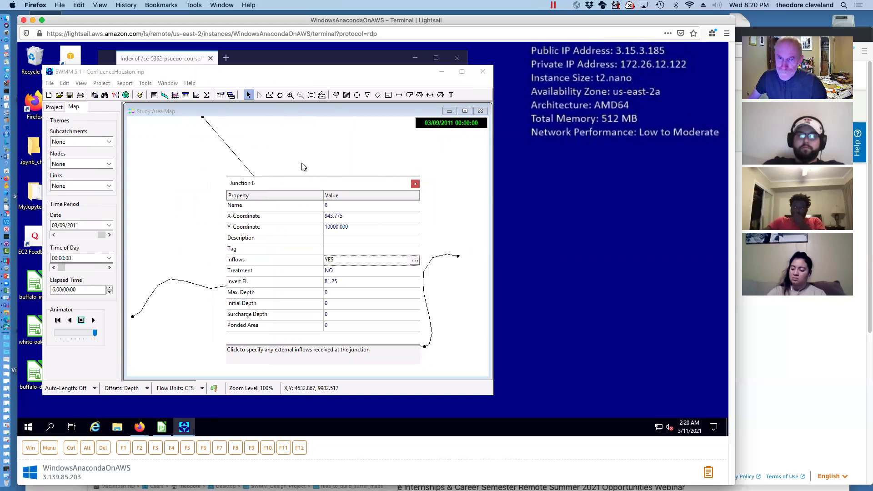
pyautogui.click(415, 184)
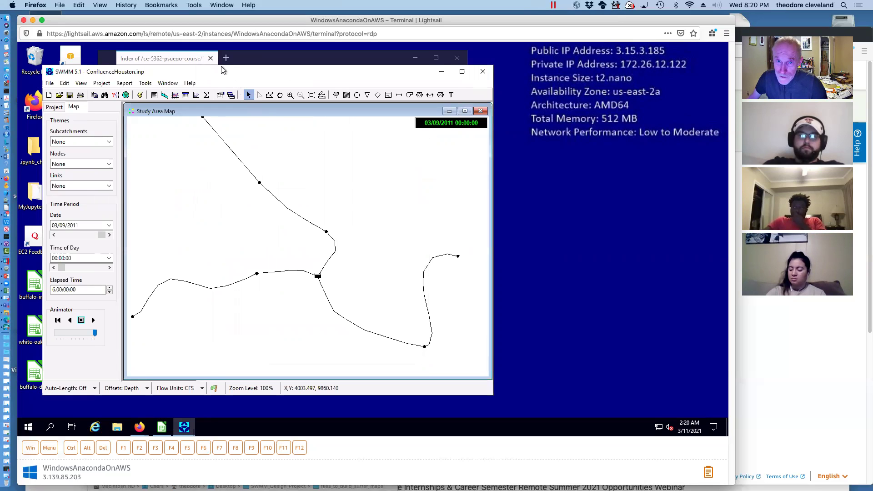
# Move SWMM to the right, minimize Firefox, and open the buffalo-input-hydrograph desktop file
pyautogui.moveTo(221, 74); pyautogui.dragTo(444, 61)
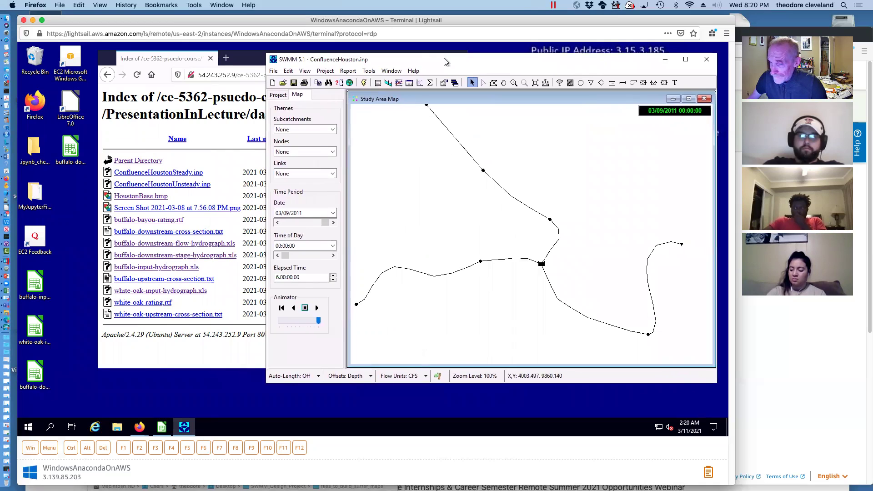
pyautogui.click(190, 58)
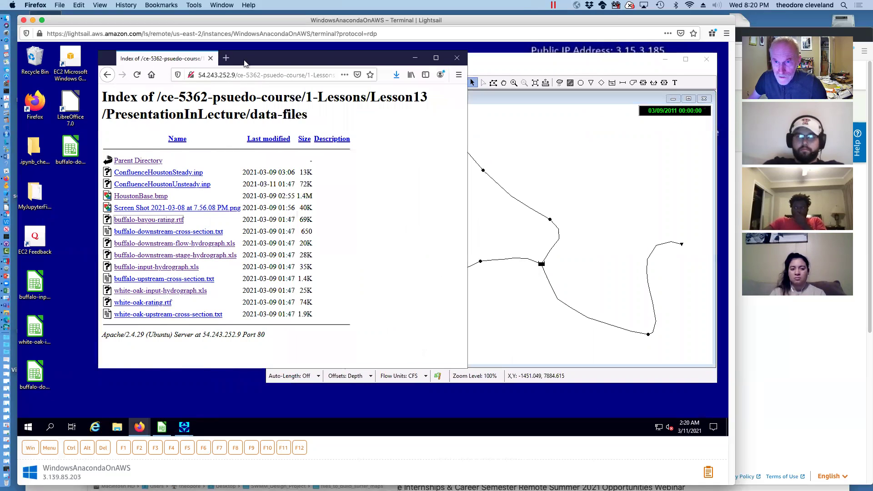
pyautogui.click(415, 59)
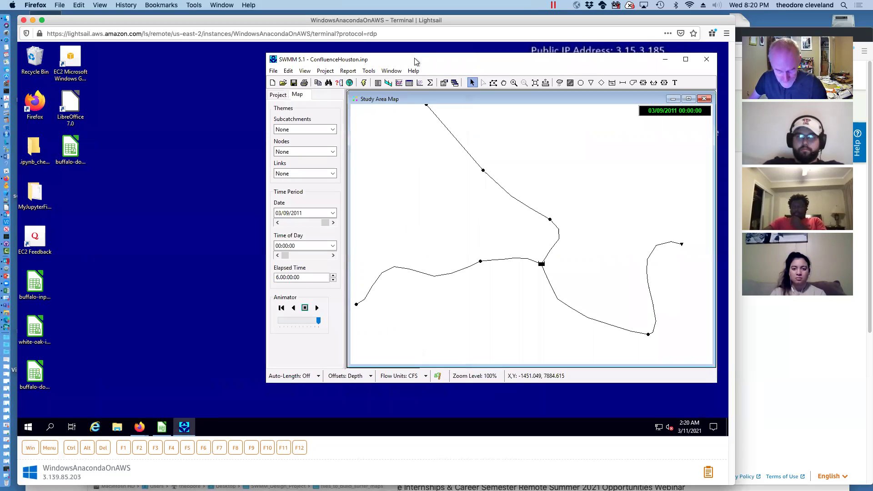
pyautogui.doubleClick(38, 284)
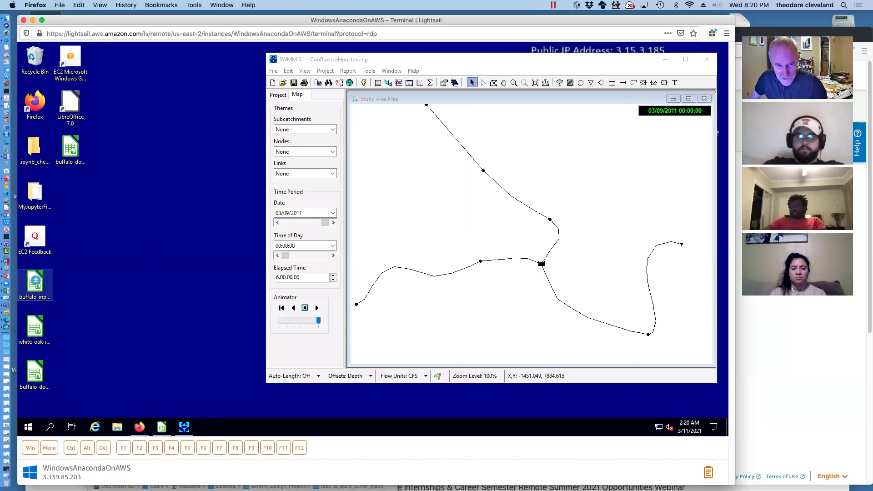
# Show the buffalo-input-hydrograph icon's options, then dismiss them while Calc opens the file
pyautogui.rightClick(36, 280)
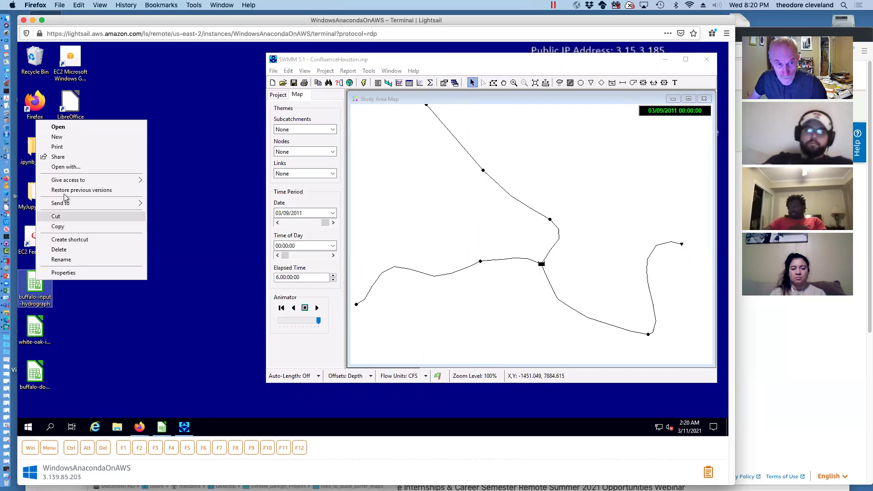
pyautogui.press('Escape')
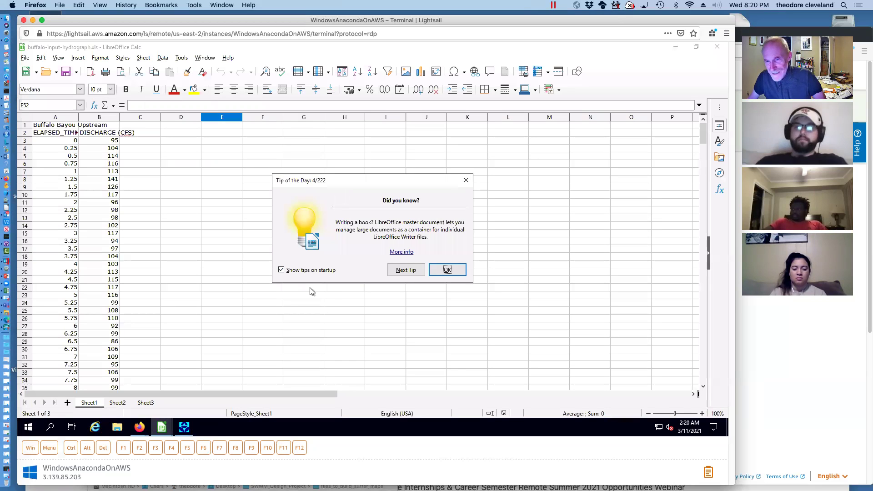
# Dismiss the tip of the day and select the elapsed-time and discharge columns from A3 downward
pyautogui.click(446, 270)
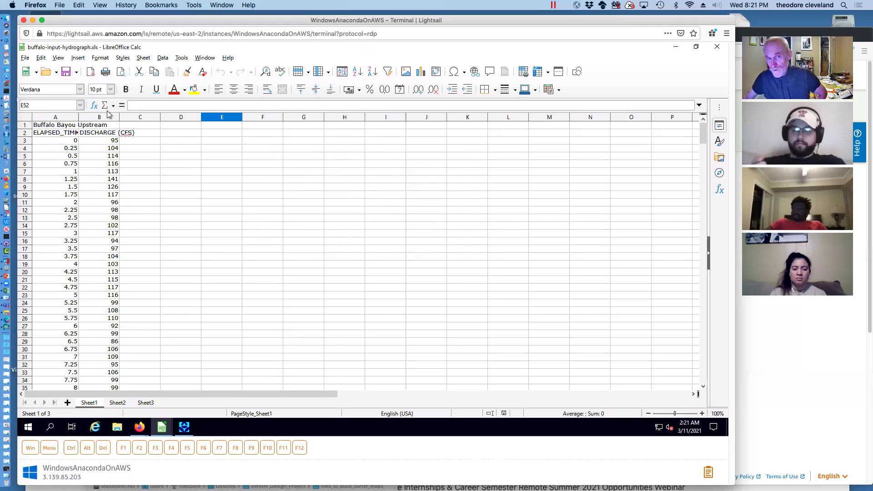
pyautogui.click(51, 141)
pyautogui.moveTo(51, 141); pyautogui.dragTo(111, 357)
pyautogui.scroll(-20, 108, 357)
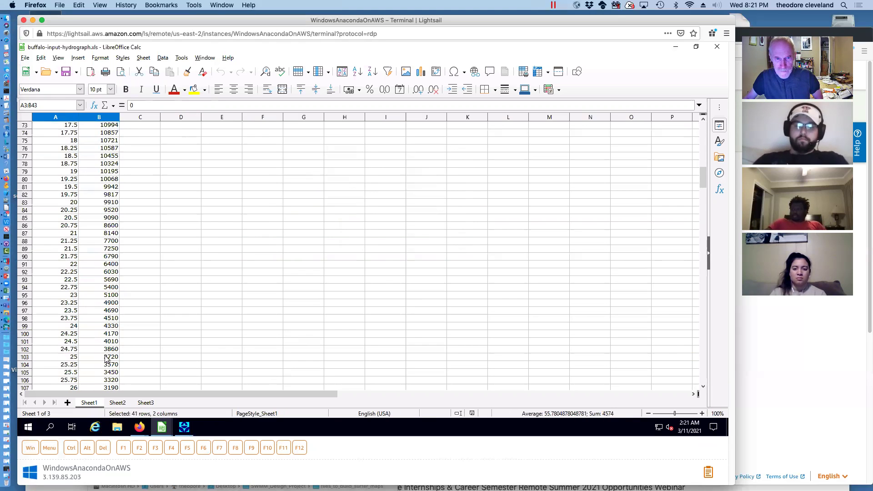
pyautogui.scroll(-10, 106, 359)
pyautogui.keyDown('shift'); pyautogui.click(106, 359); pyautogui.keyUp('shift')
pyautogui.scroll(-14, 106, 359)
pyautogui.scroll(-20, 105, 359)
pyautogui.scroll(-12, 105, 359)
pyautogui.scroll(-20, 105, 359)
pyautogui.keyDown('shift'); pyautogui.click(106, 360); pyautogui.keyUp('shift')
pyautogui.scroll(-6, 106, 359)
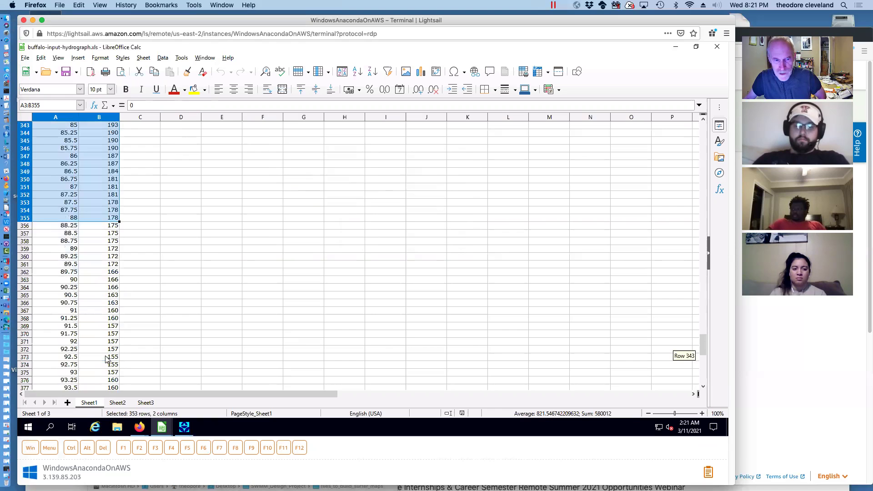
pyautogui.scroll(-6, 106, 359)
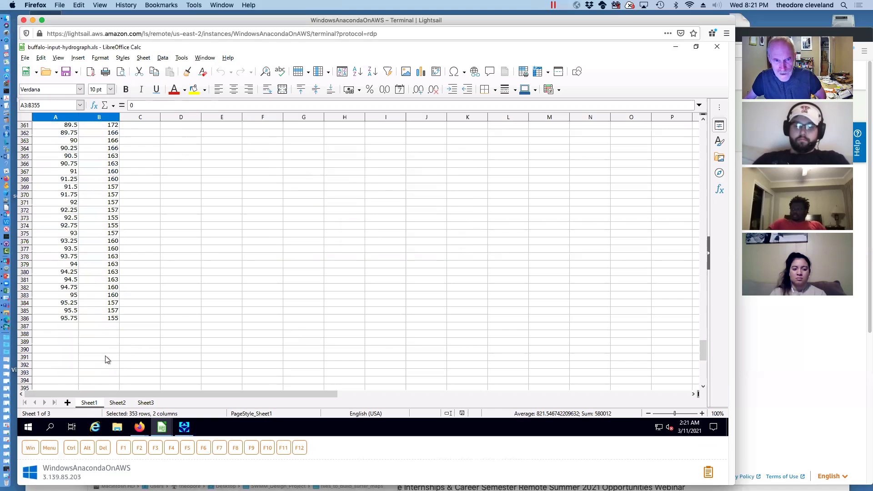
# Select exactly A3:B386 up from the last discharge value and copy it
pyautogui.click(103, 319)
pyautogui.moveTo(103, 319); pyautogui.dragTo(57, 90)
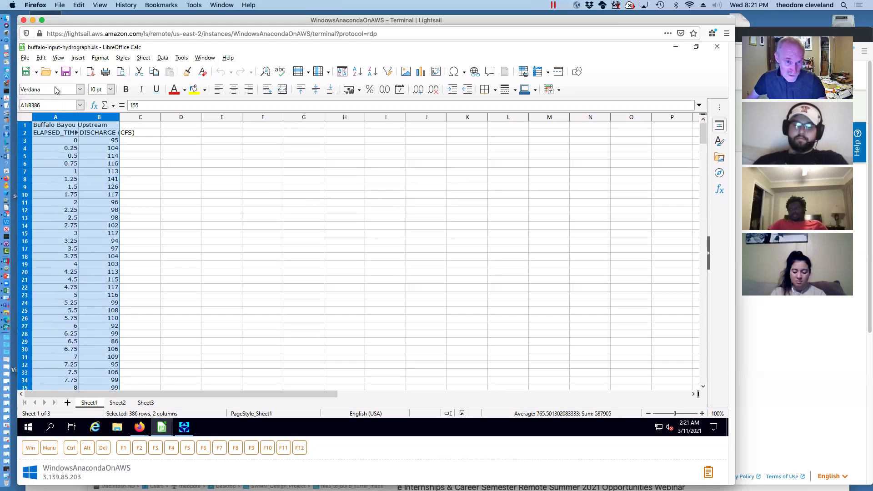
pyautogui.moveTo(55, 135); pyautogui.dragTo(53, 141)
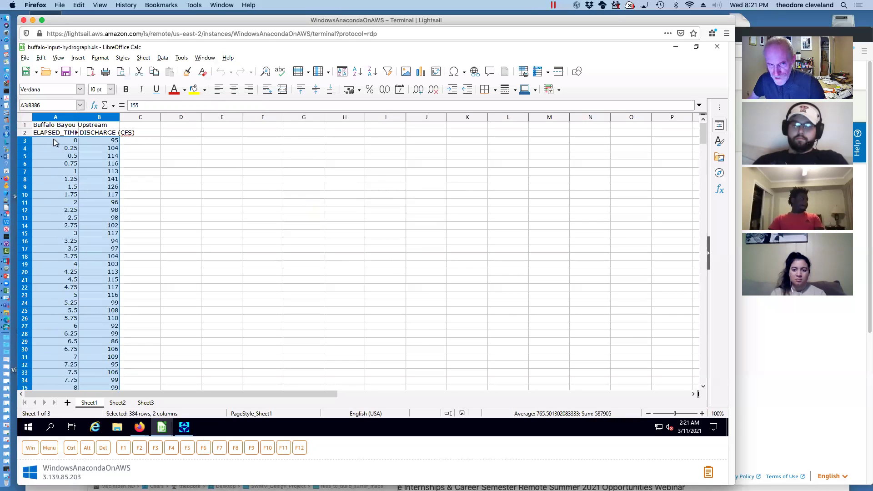
pyautogui.rightClick(53, 142)
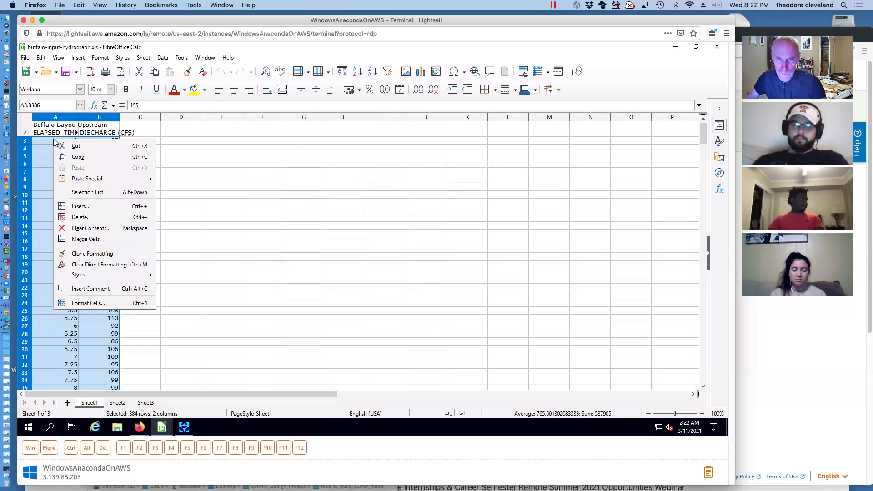
pyautogui.click(79, 157)
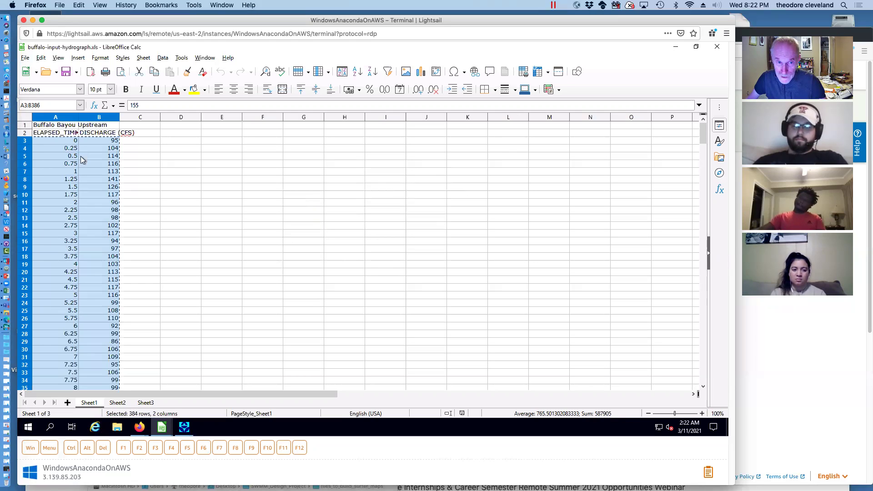
pyautogui.click(184, 427)
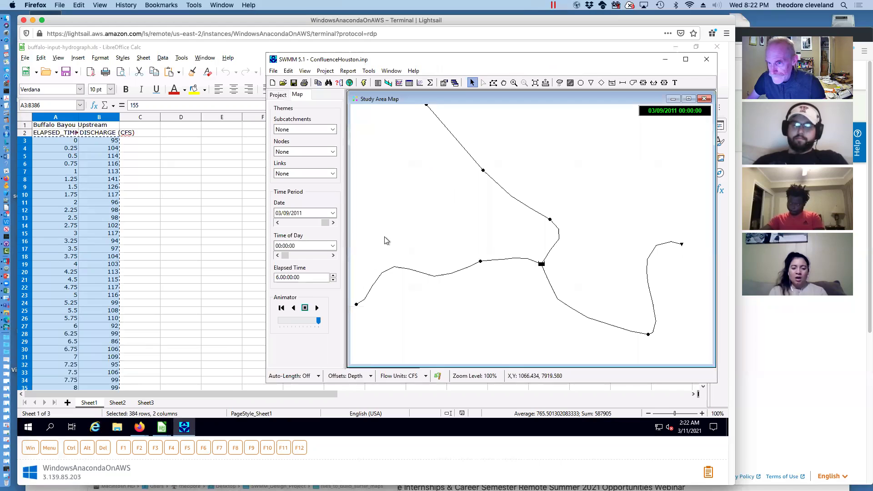
# Create a new time series in Junction 5's inflow and paste the Buffalo Bayou data into it
pyautogui.doubleClick(355, 306)
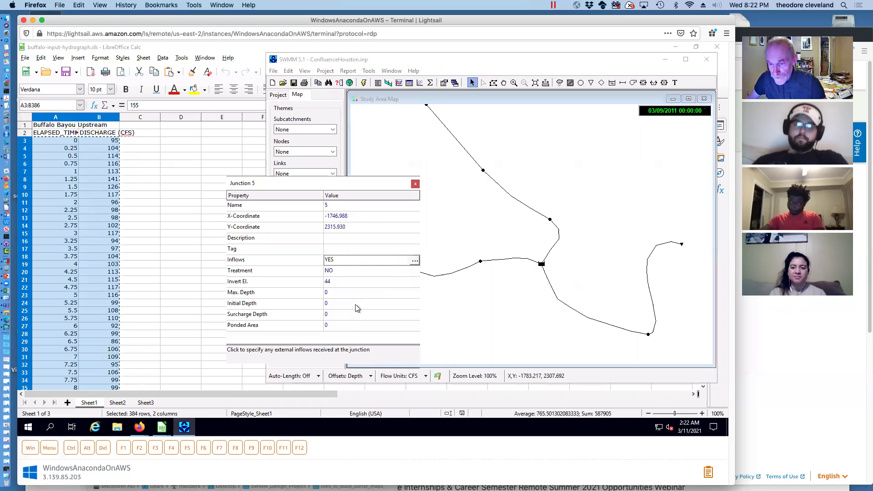
pyautogui.click(414, 261)
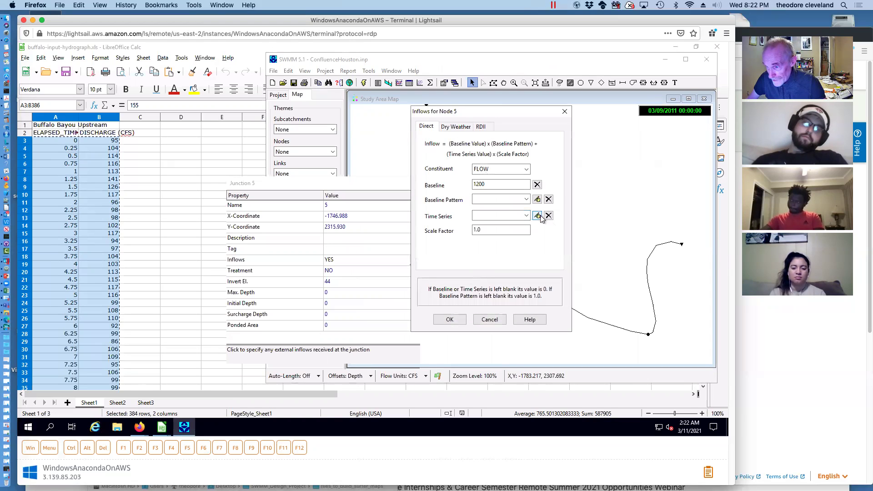
pyautogui.click(539, 216)
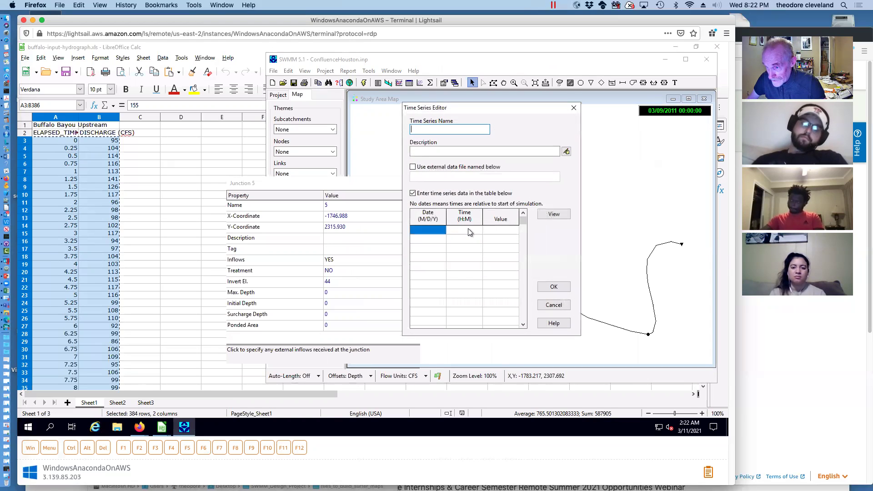
pyautogui.click(469, 232)
pyautogui.rightClick(470, 230)
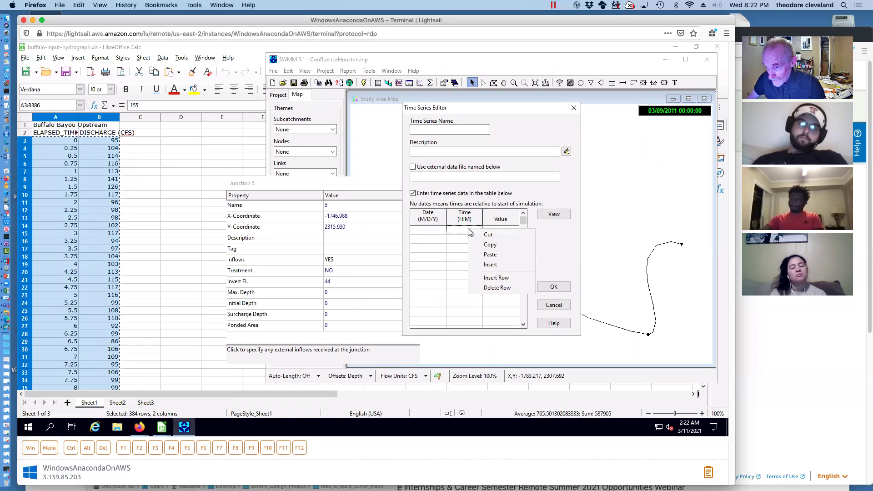
pyautogui.click(490, 254)
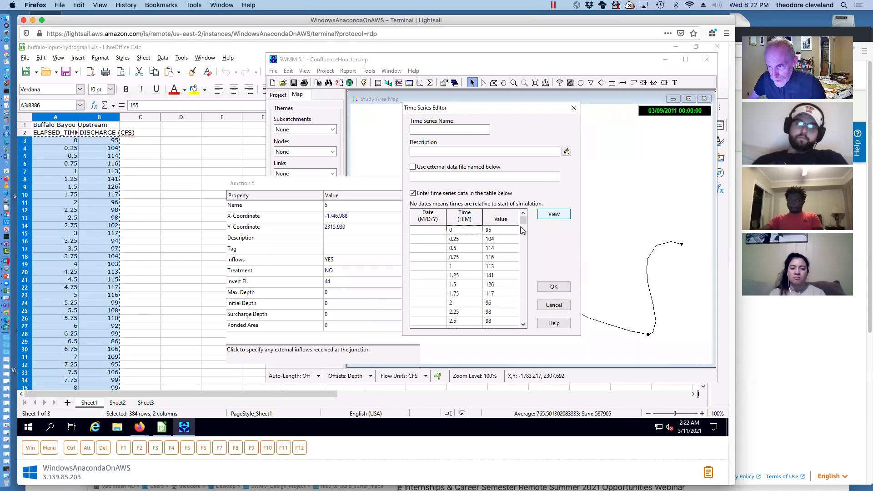
# Plot the pasted series to check the Buffalo Bayou upstream hydrograph
pyautogui.moveTo(523, 222); pyautogui.dragTo(515, 258)
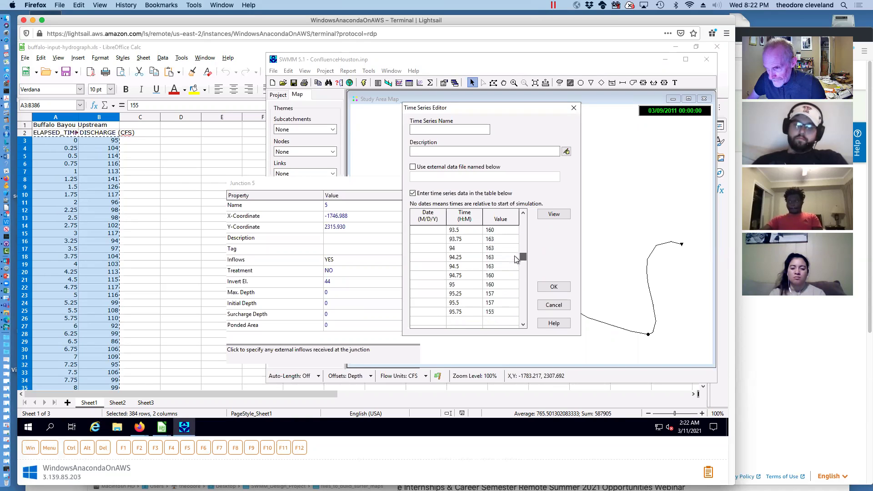
pyautogui.click(552, 214)
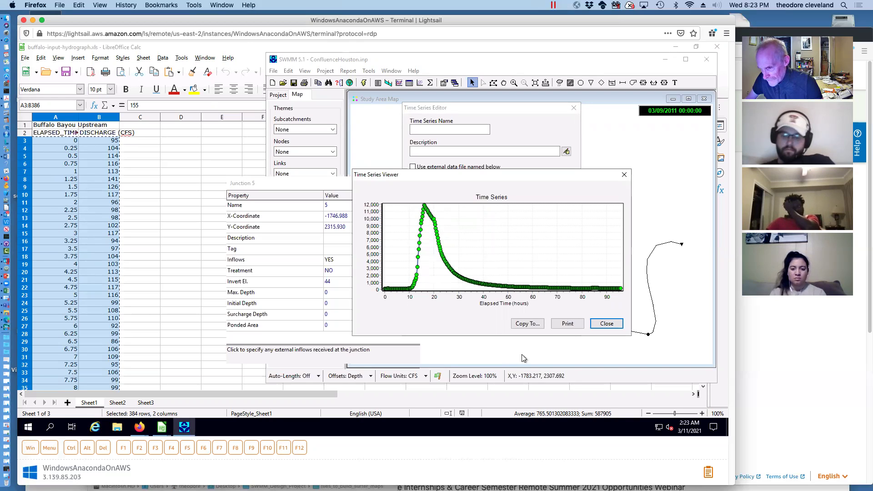
pyautogui.click(606, 323)
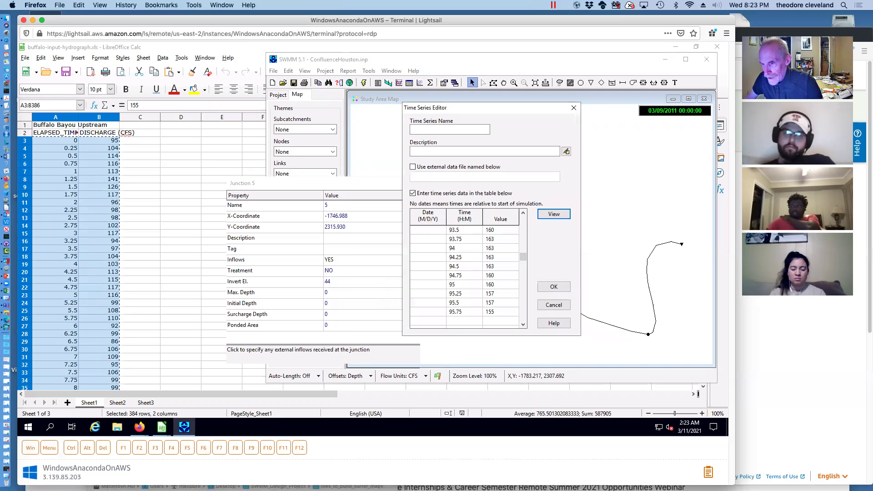
# Name the series BuffaloUpHydro, apply it as Junction 5's inflow (baseline 1200), and close the editor
pyautogui.click(442, 131)
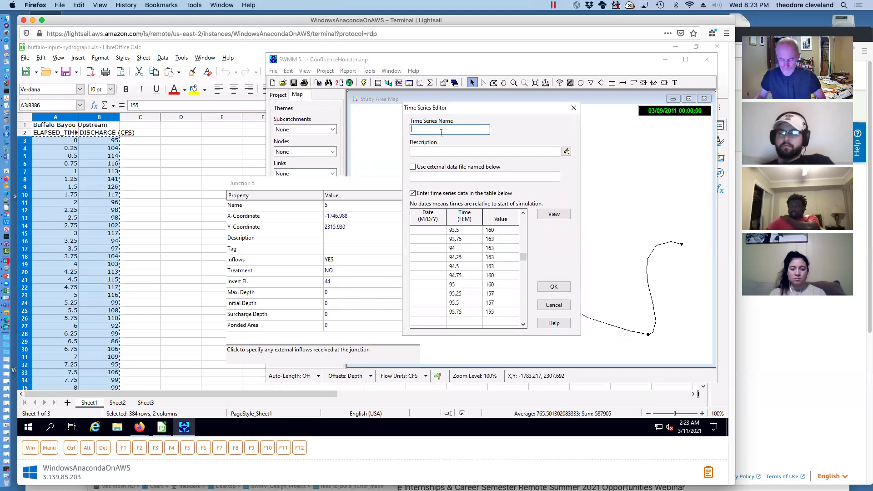
pyautogui.write('BuffaloUpHydro')
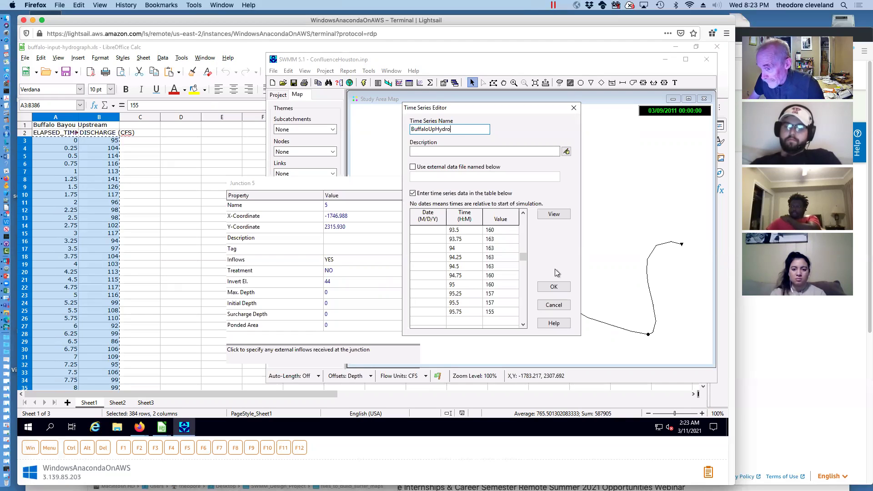
pyautogui.click(552, 286)
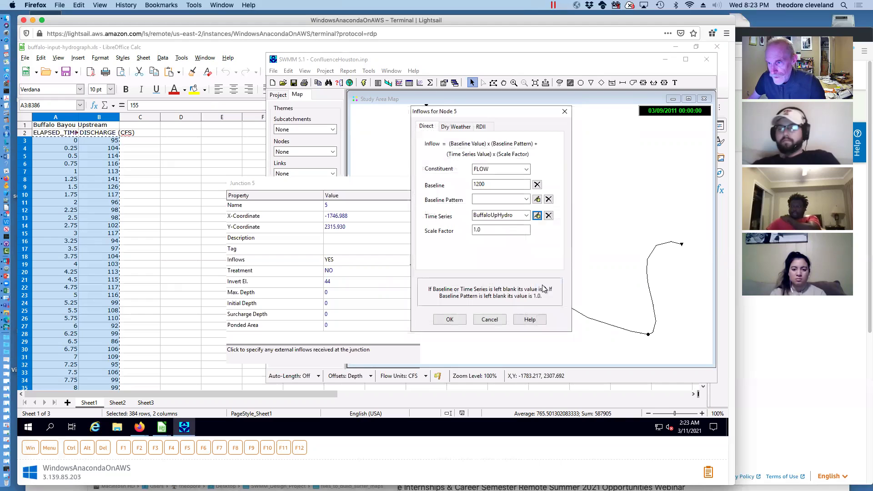
pyautogui.click(452, 321)
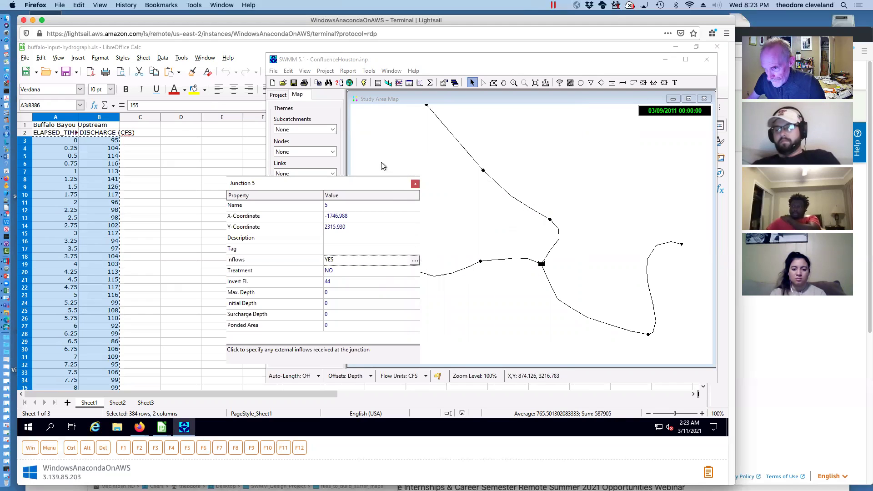
pyautogui.moveTo(384, 183); pyautogui.dragTo(320, 195)
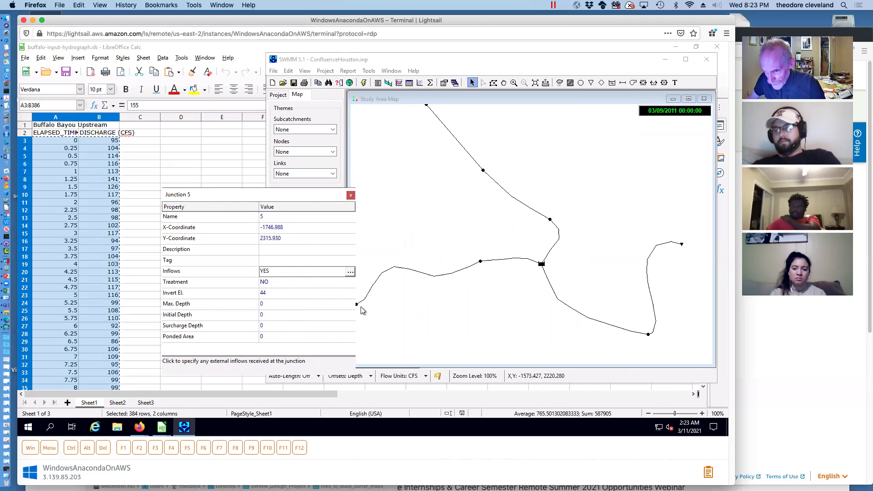
pyautogui.click(351, 196)
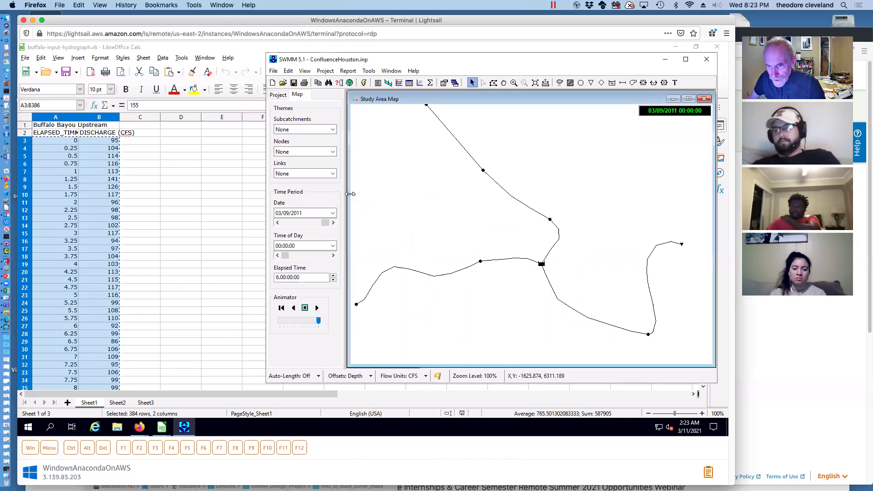
pyautogui.click(356, 304)
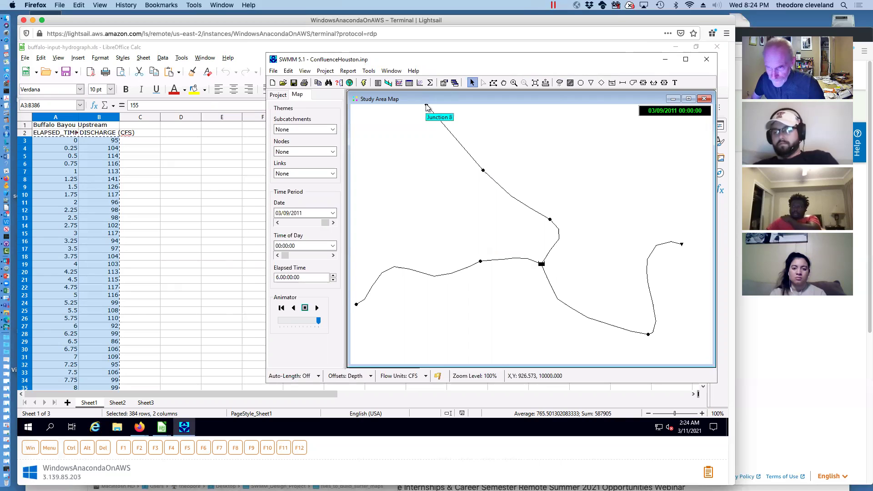
pyautogui.click(356, 305)
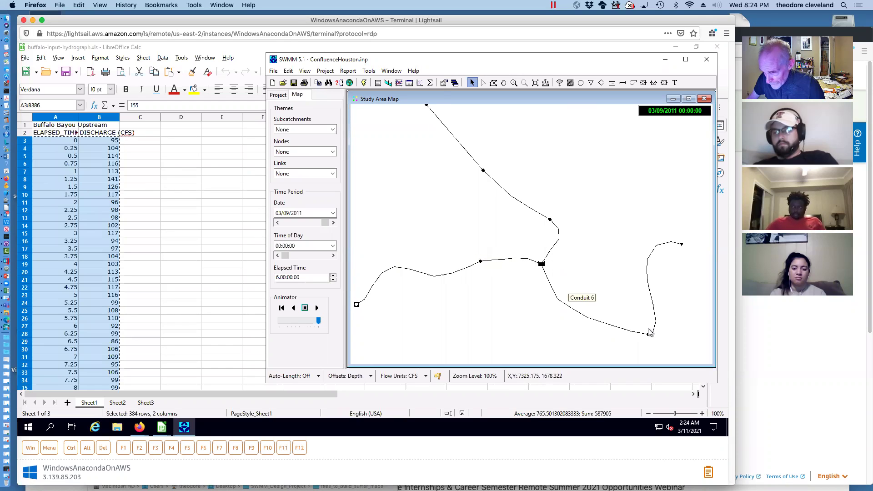
pyautogui.click(538, 272)
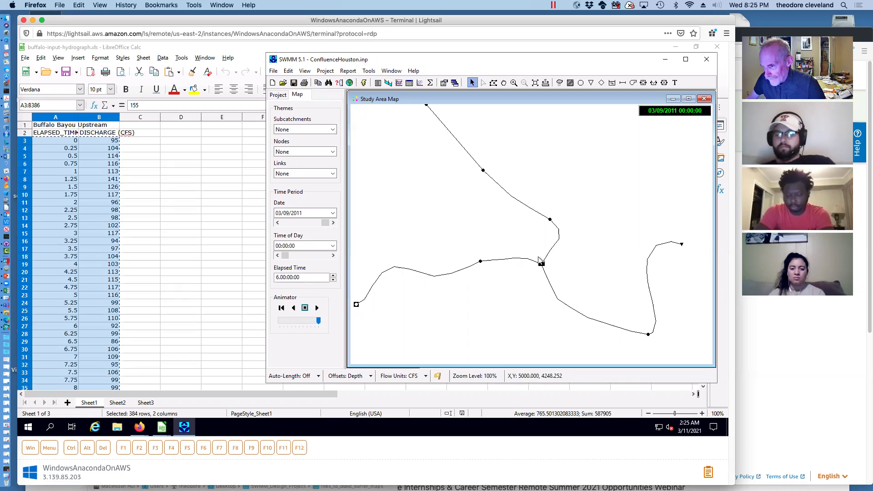
pyautogui.click(356, 304)
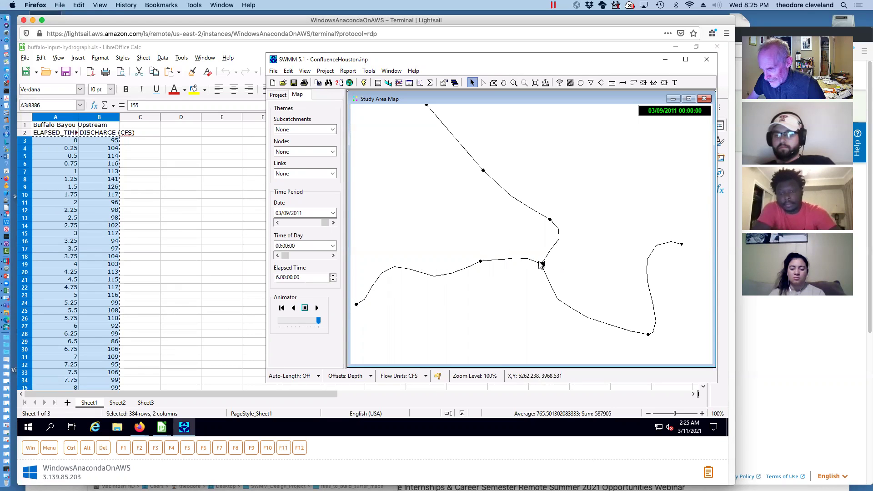
pyautogui.click(520, 194)
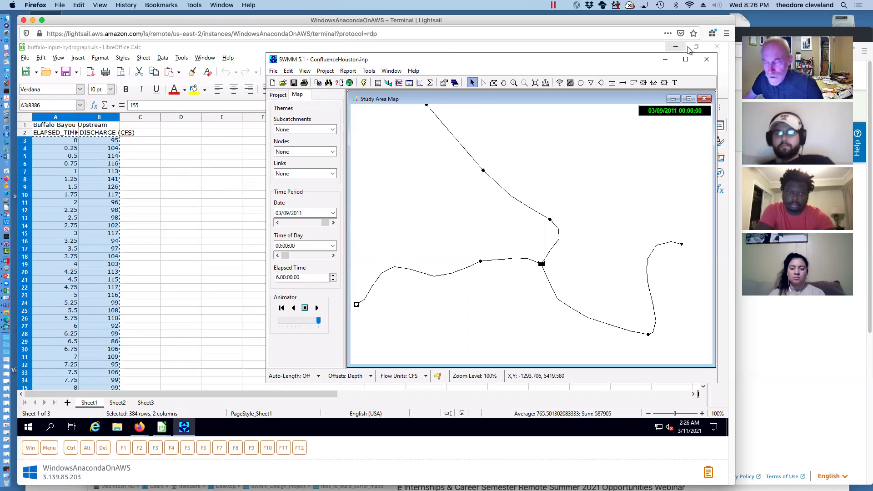
# Close the Buffalo Bayou workbook and open white-oak-input-hydrograph.xls in LibreOffice Calc
pyautogui.click(716, 46)
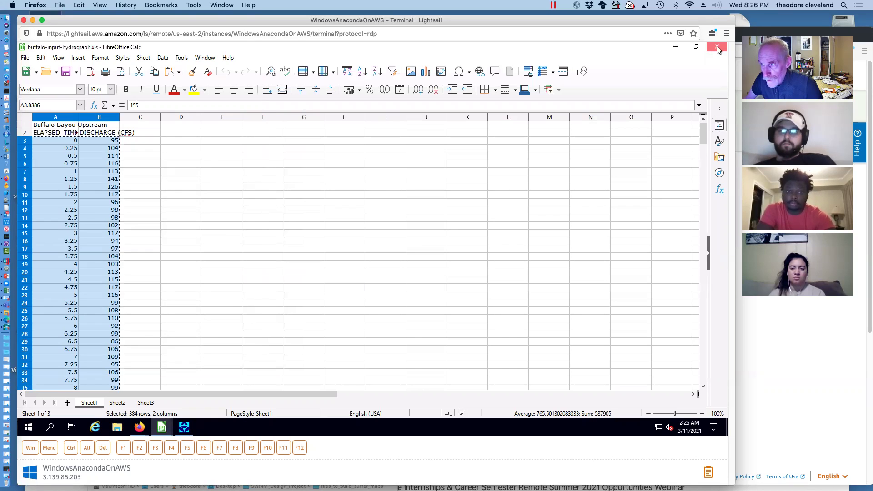
pyautogui.click(716, 47)
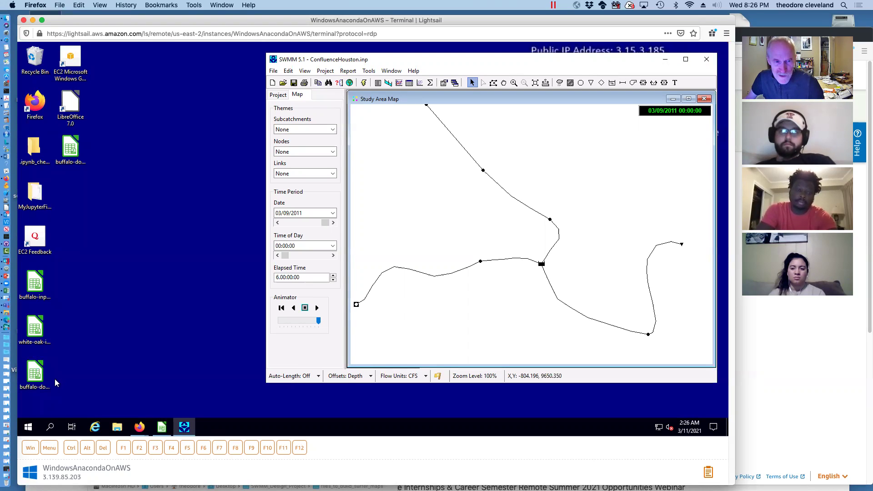
pyautogui.click(36, 328)
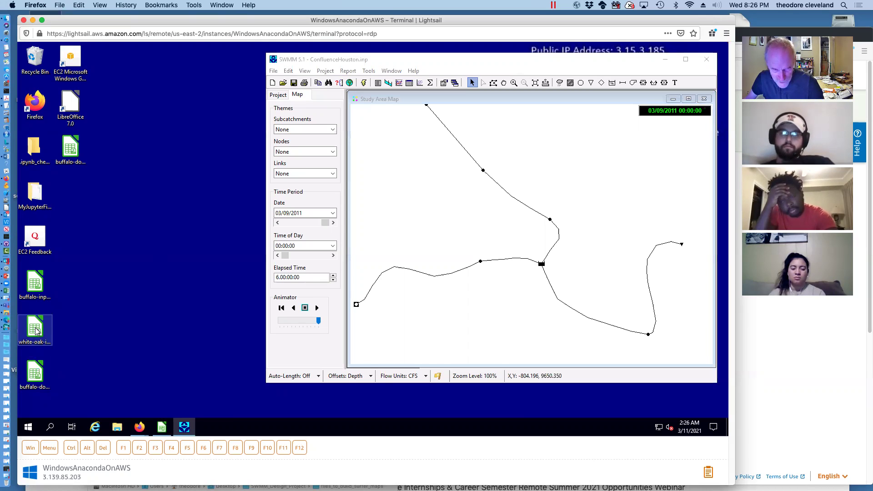
pyautogui.rightClick(36, 328)
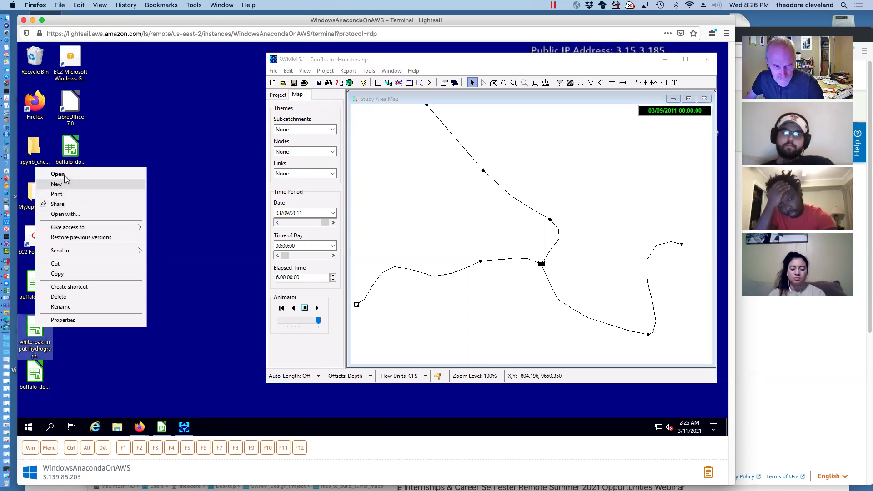
pyautogui.click(74, 217)
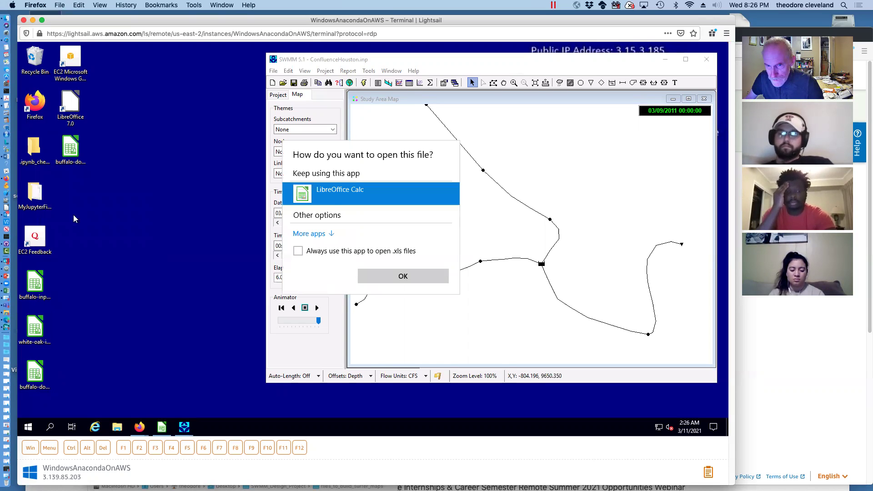
pyautogui.click(375, 275)
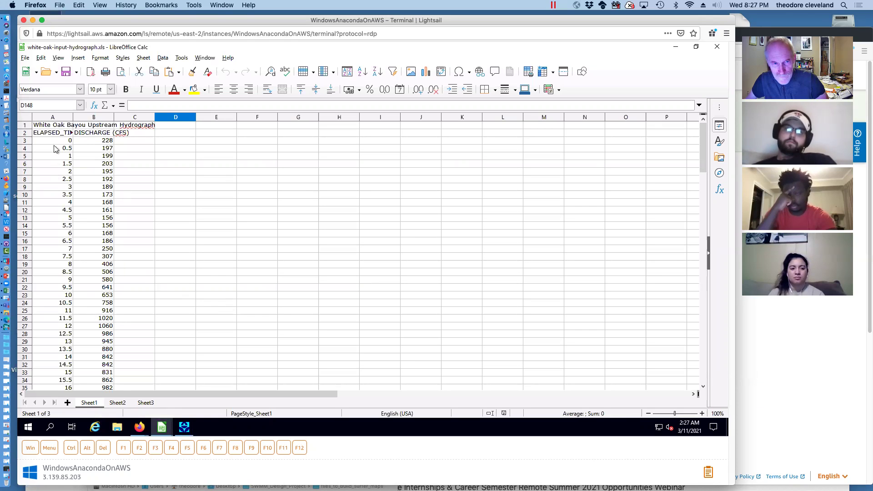
# Select the White Oak time and discharge rows A3:B143 and copy them
pyautogui.moveTo(704, 164); pyautogui.dragTo(695, 353)
pyautogui.click(108, 236)
pyautogui.moveTo(107, 236); pyautogui.dragTo(44, 142)
pyautogui.rightClick(44, 142)
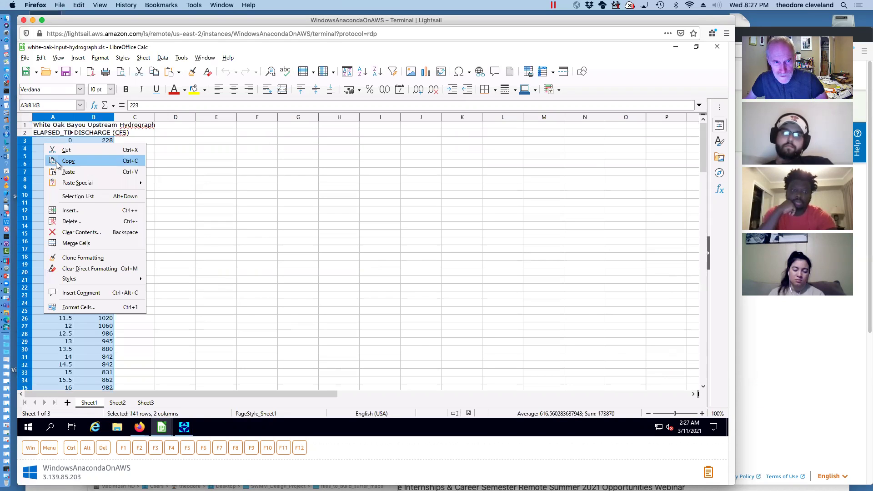
pyautogui.click(57, 162)
pyautogui.click(184, 427)
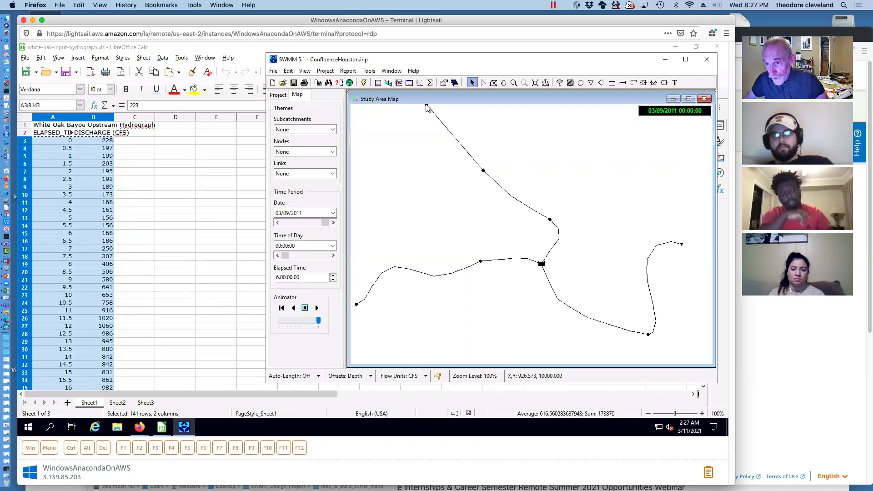
# Create a new time series in Junction 8's inflow and paste the White Oak data into it
pyautogui.doubleClick(426, 106)
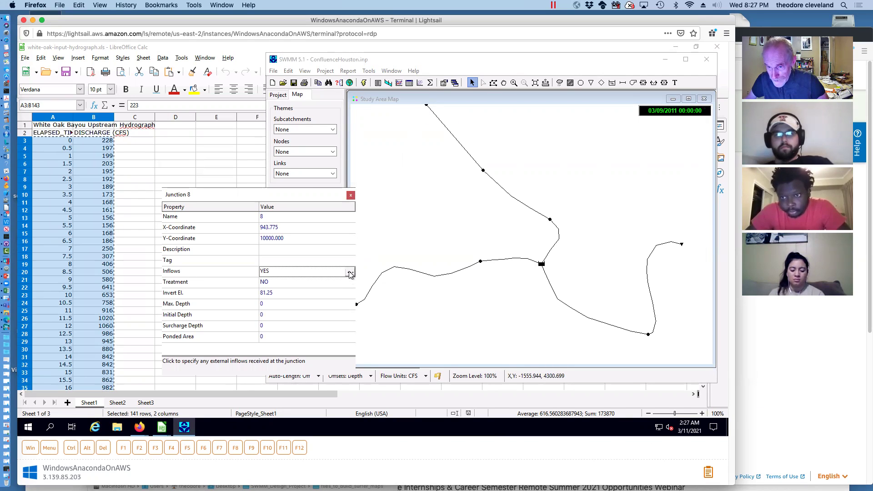
pyautogui.click(351, 272)
pyautogui.click(537, 216)
pyautogui.click(458, 230)
pyautogui.rightClick(458, 230)
pyautogui.click(481, 256)
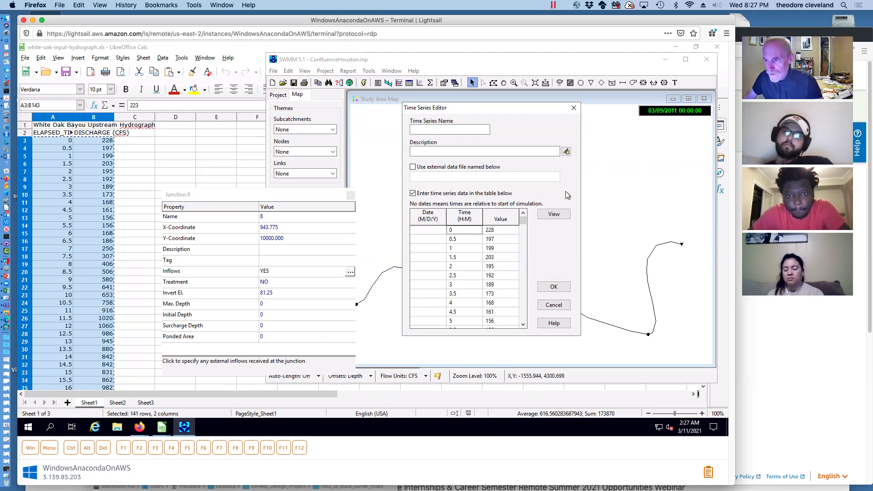
# Check the plot, name the series WhiteOakHydro, and apply it as Junction 8's inflow (baseline 12000)
pyautogui.click(558, 213)
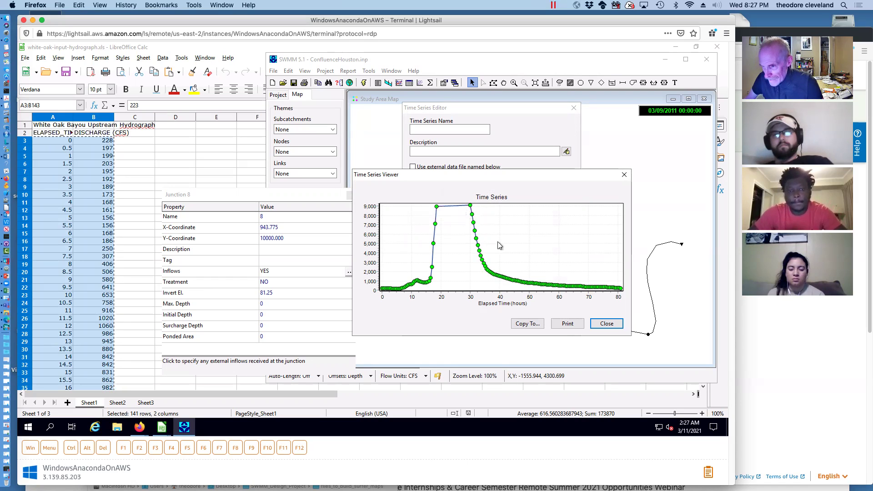
pyautogui.click(607, 324)
pyautogui.click(454, 130)
pyautogui.write('W')
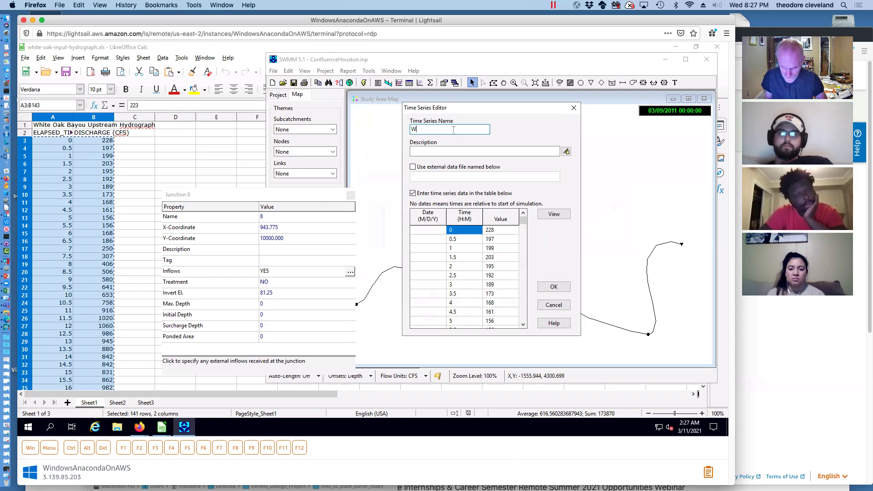
pyautogui.write('hiteOak')
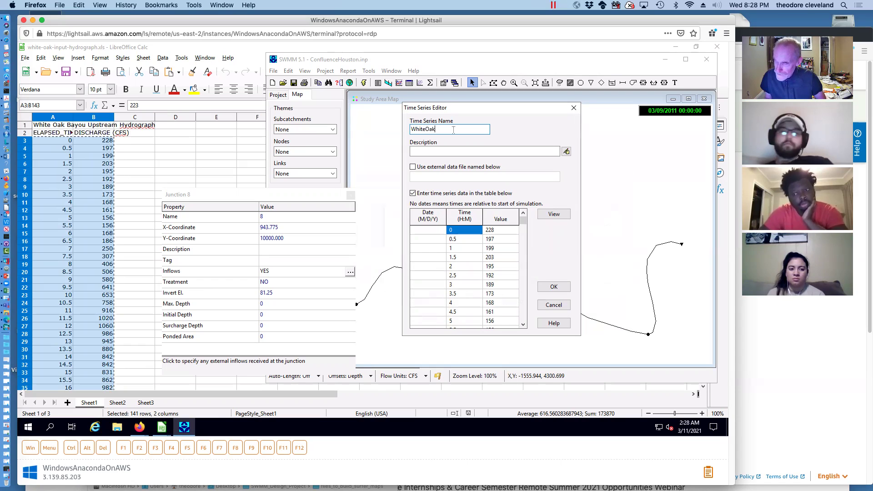
pyautogui.write('Hy')
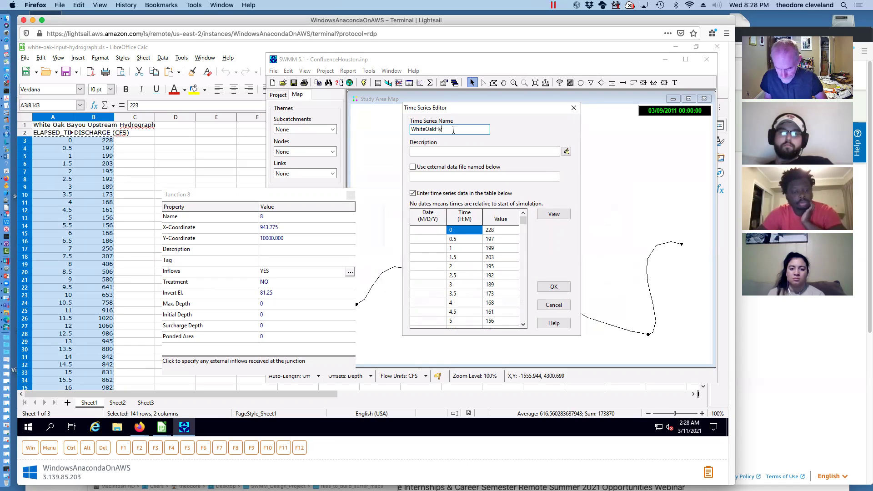
pyautogui.write('dro')
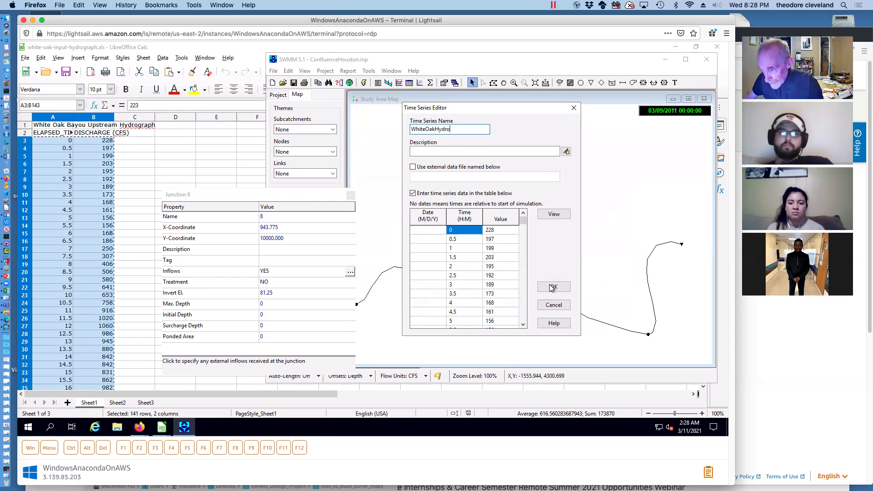
pyautogui.click(552, 288)
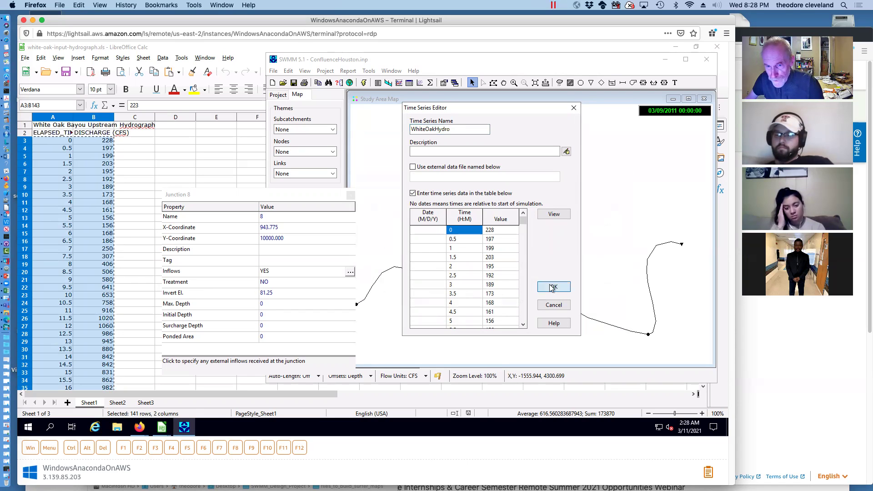
pyautogui.click(449, 320)
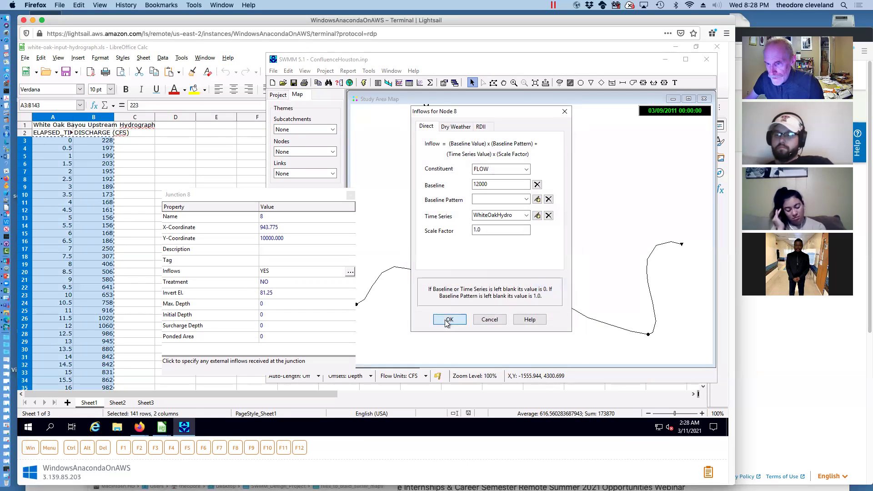
pyautogui.click(350, 195)
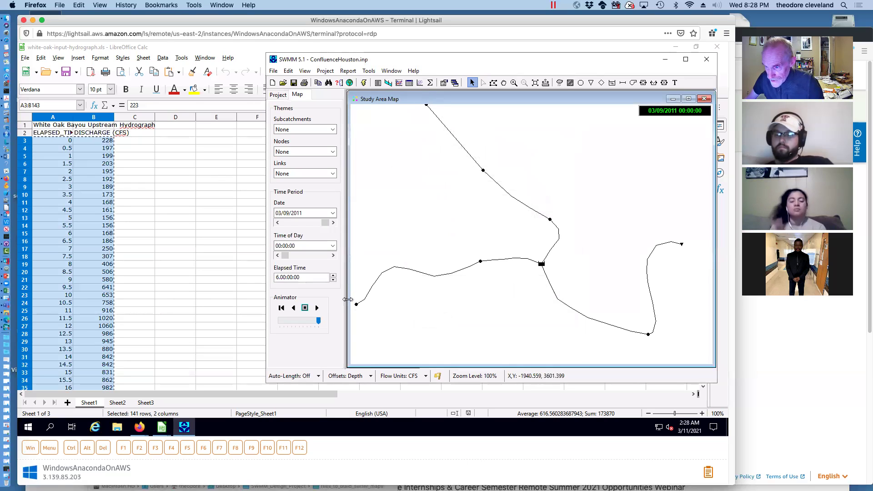
# Open Outfall 1's properties and list its boundary Type choices (currently FIXED, stage 31.5)
pyautogui.click(681, 244)
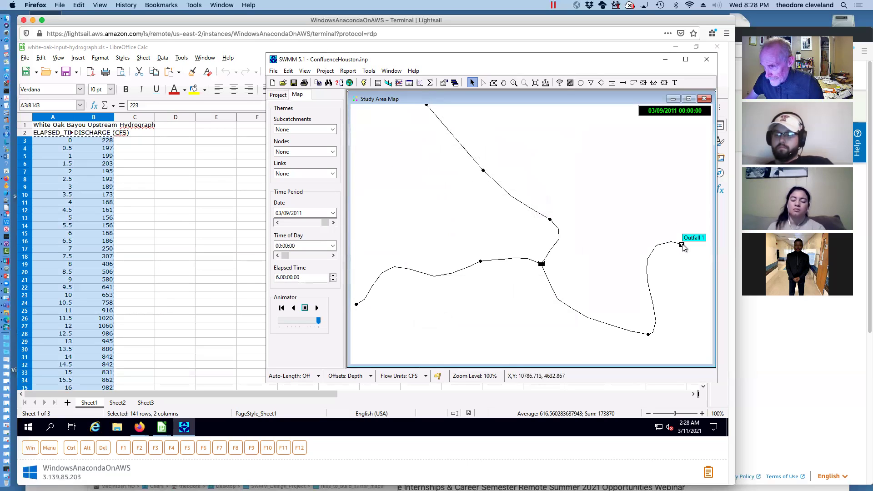
pyautogui.doubleClick(682, 246)
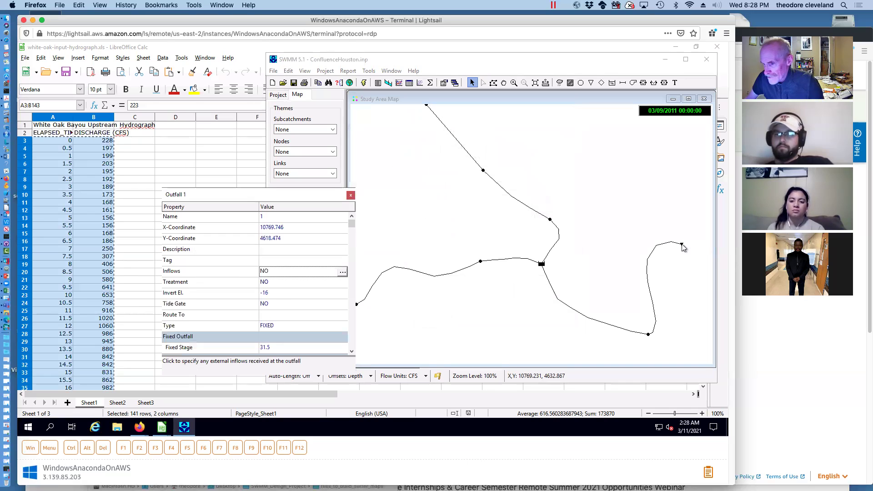
pyautogui.click(275, 326)
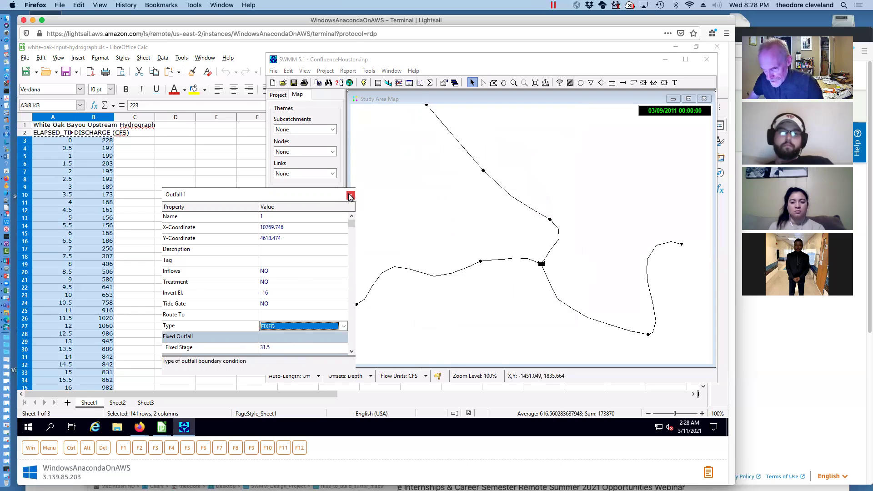
# Close Outfall 1's properties and run the simulation to a successful finish
pyautogui.click(351, 196)
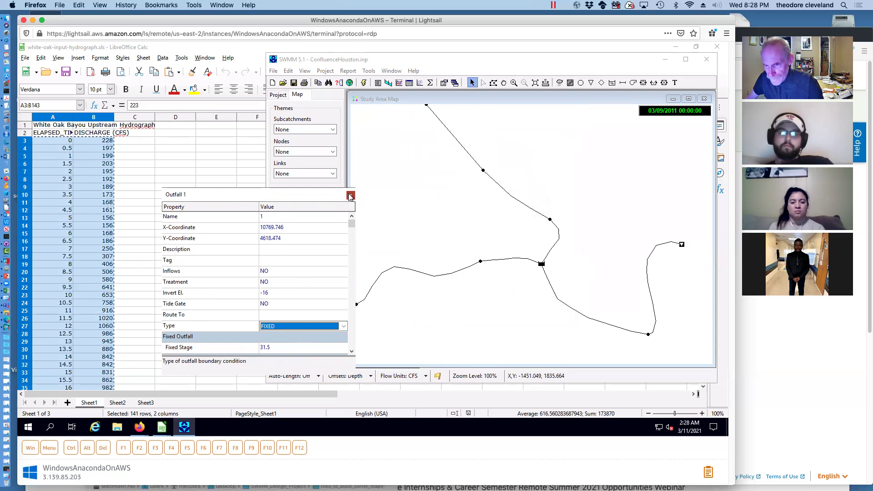
pyautogui.click(363, 83)
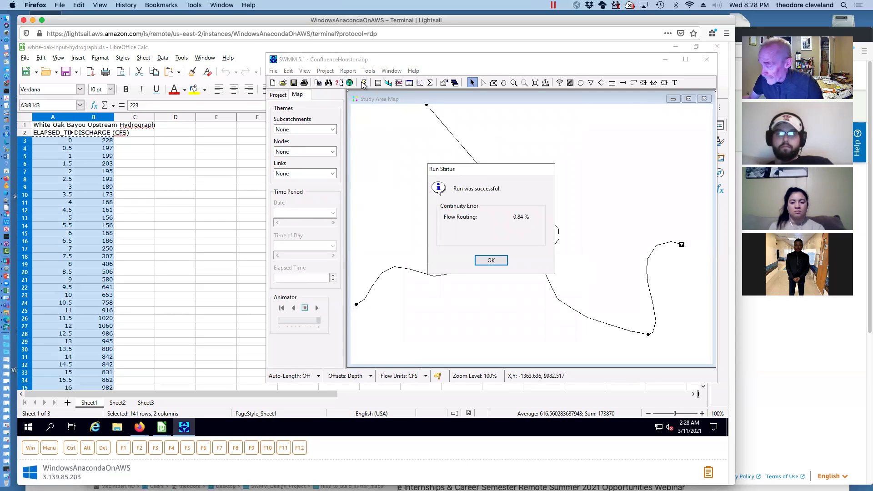
pyautogui.click(491, 260)
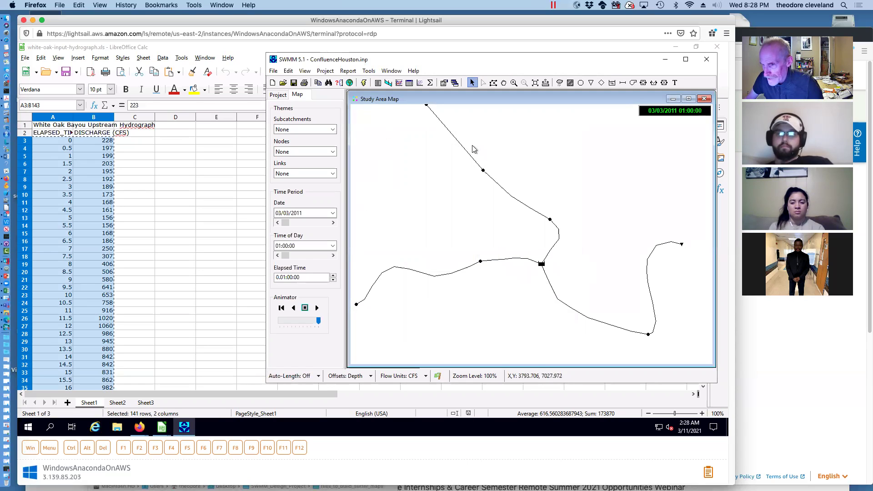
# Plot and review the flow-over-time graphs for Conduits 1 and 4
pyautogui.click(457, 143)
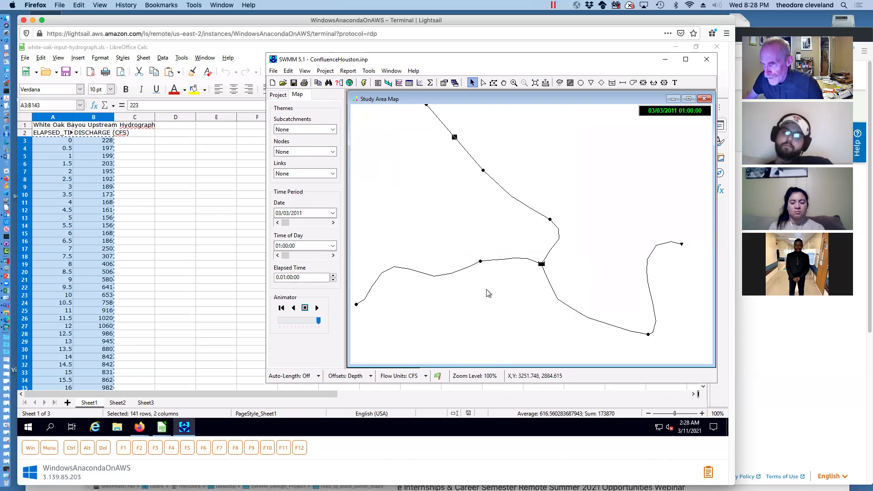
pyautogui.click(398, 83)
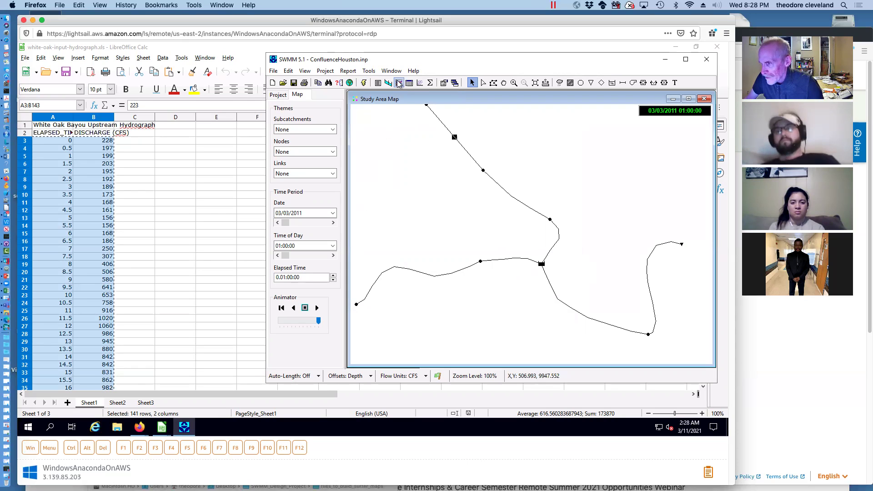
pyautogui.click(398, 83)
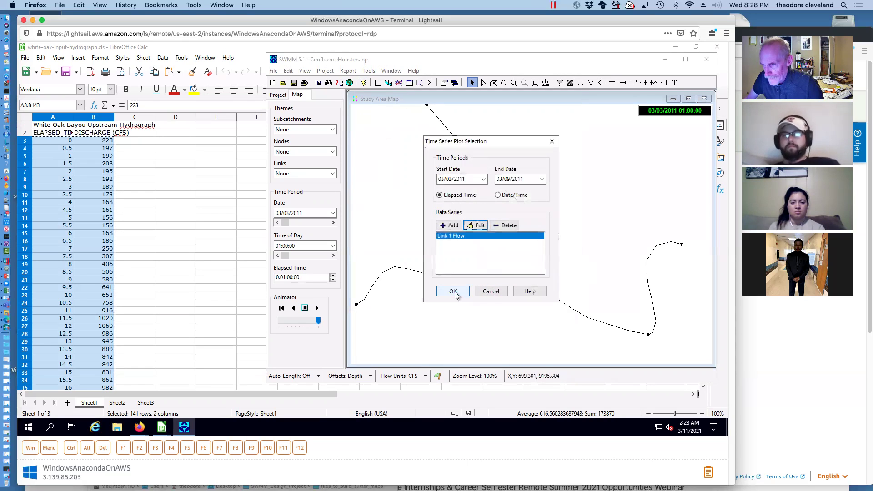
pyautogui.click(453, 291)
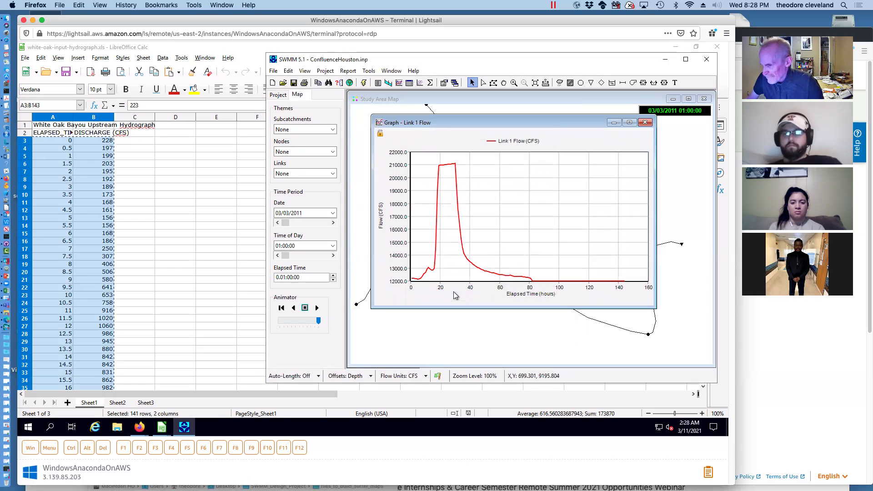
pyautogui.click(645, 123)
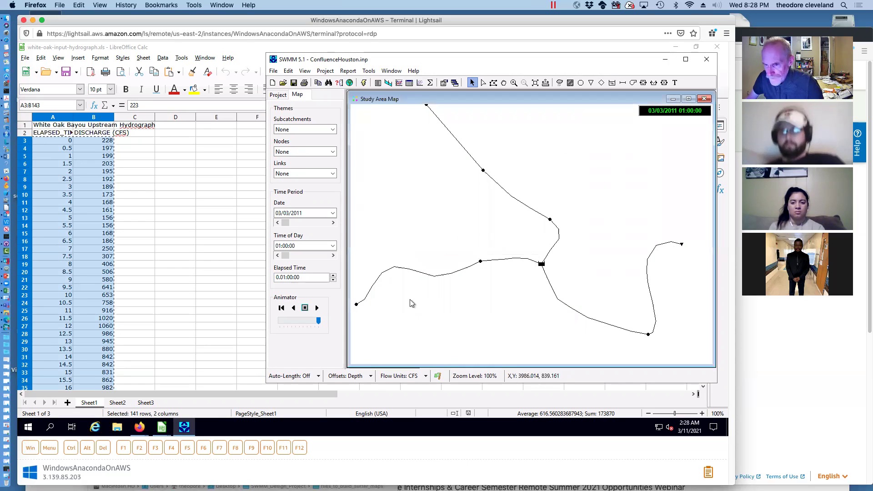
pyautogui.click(392, 273)
pyautogui.click(399, 83)
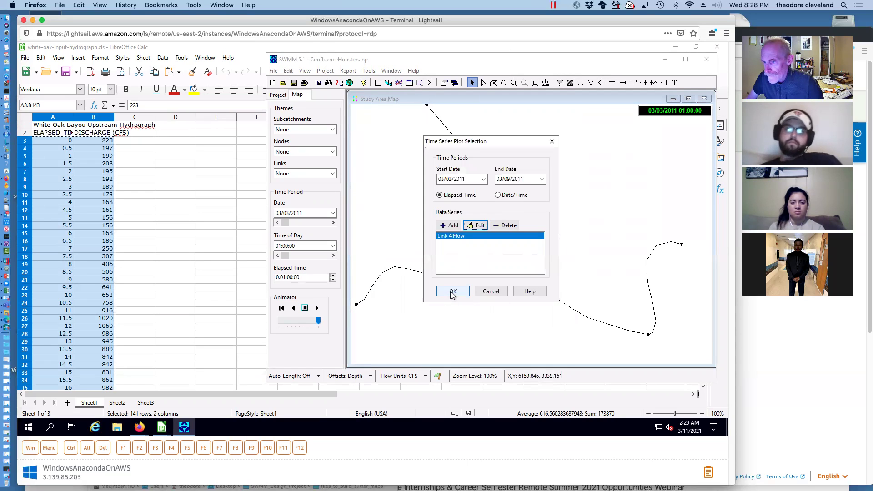
pyautogui.click(452, 291)
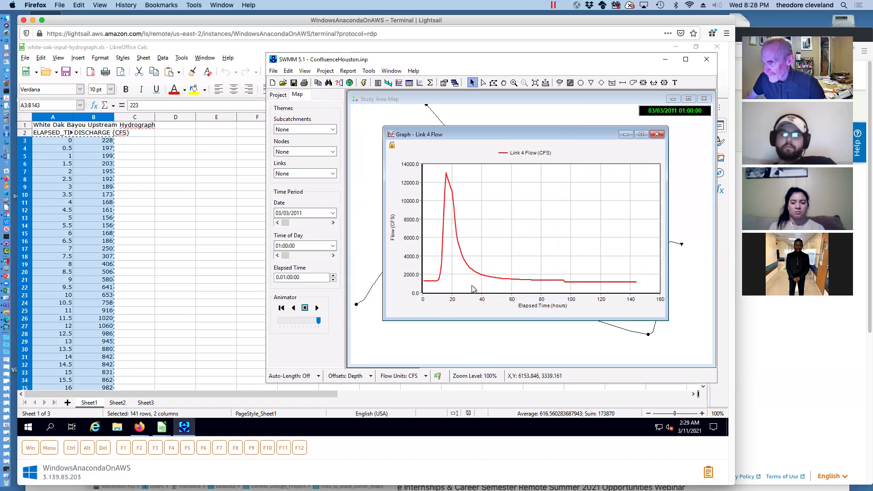
pyautogui.click(656, 134)
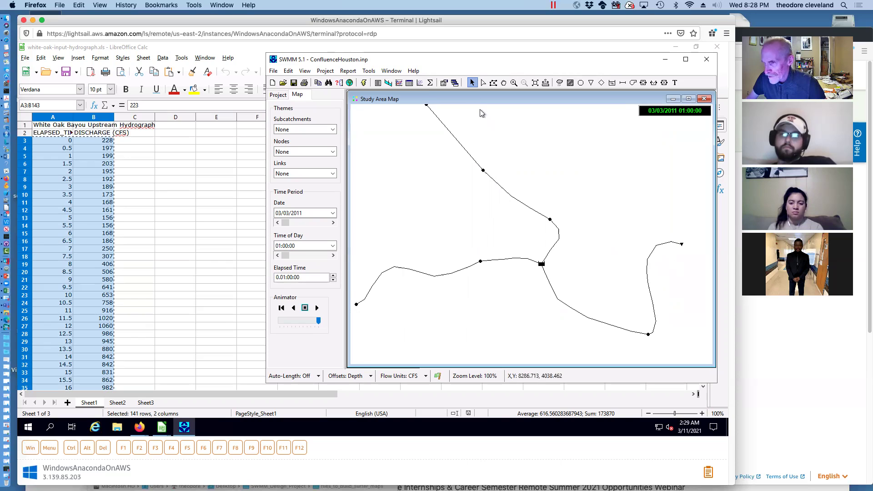
# Plot flow for Links 7 and 6 (Link 6 peaks near 32000 CFS), then minimize the map
pyautogui.click(399, 83)
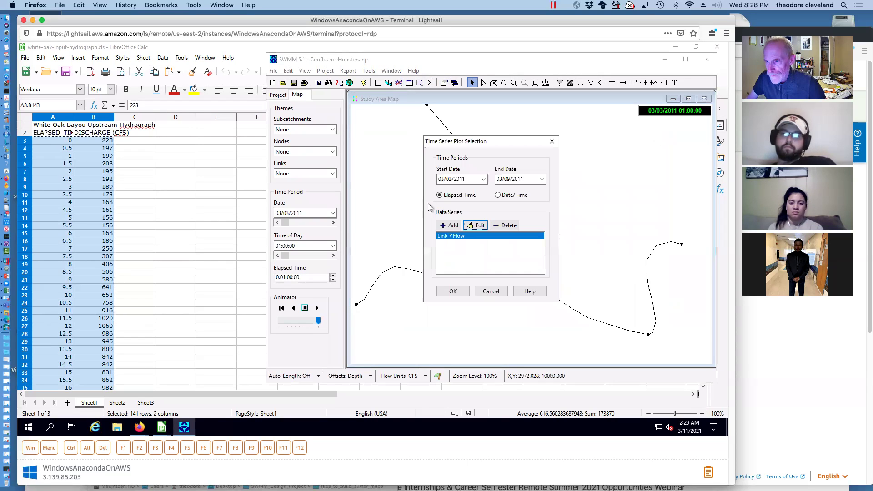
pyautogui.click(453, 293)
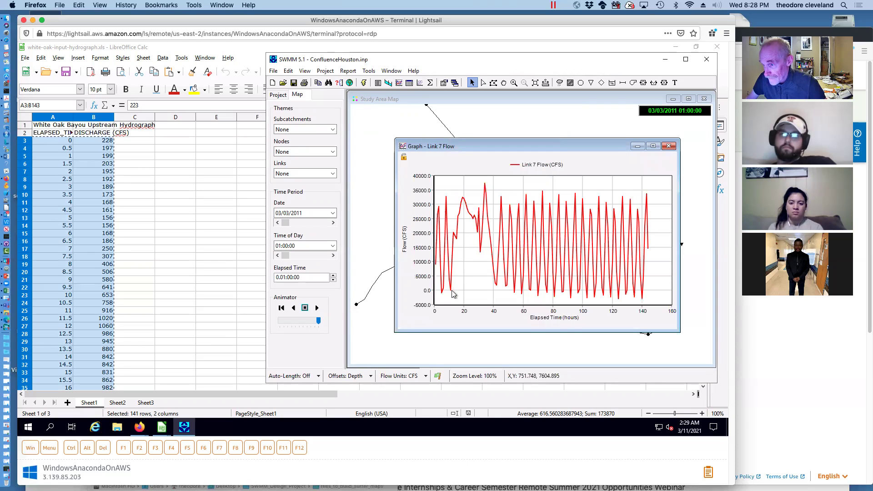
pyautogui.click(668, 146)
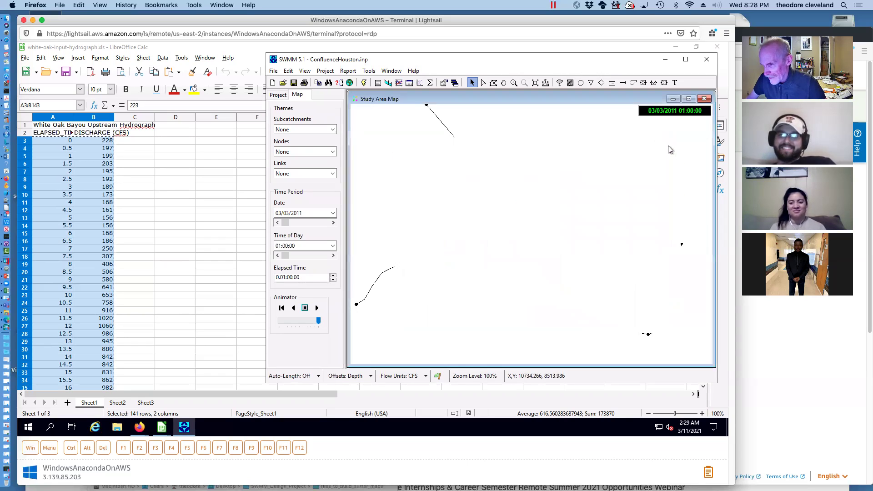
pyautogui.click(399, 83)
pyautogui.click(450, 290)
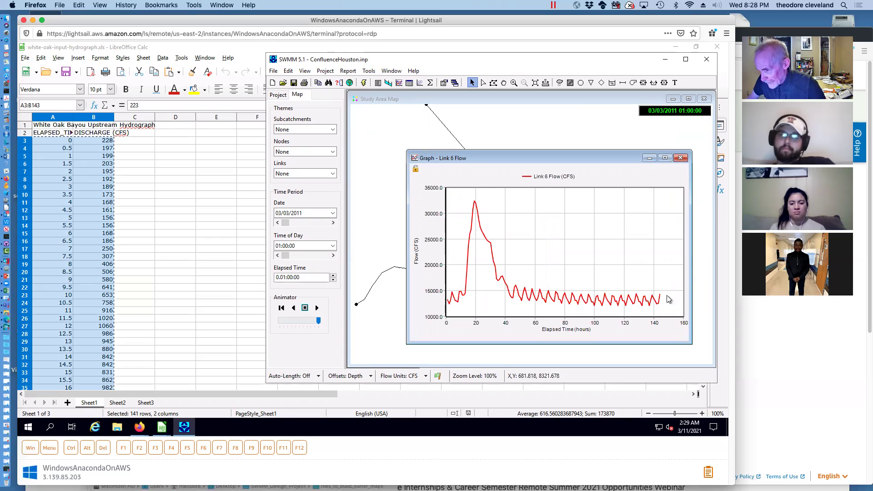
pyautogui.moveTo(502, 150); pyautogui.dragTo(504, 142)
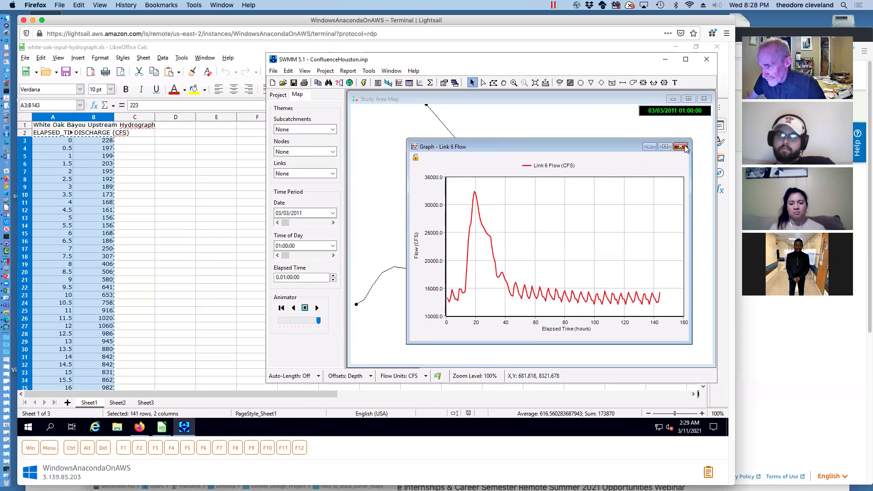
pyautogui.click(680, 146)
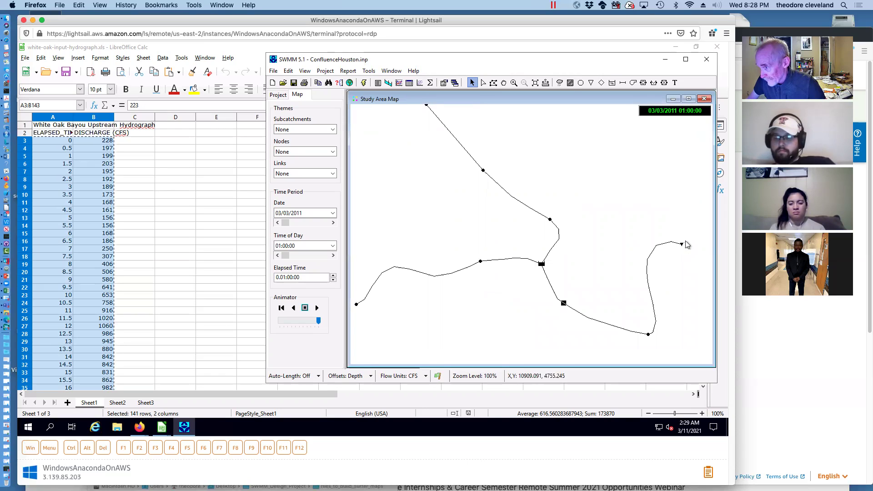
pyautogui.click(673, 99)
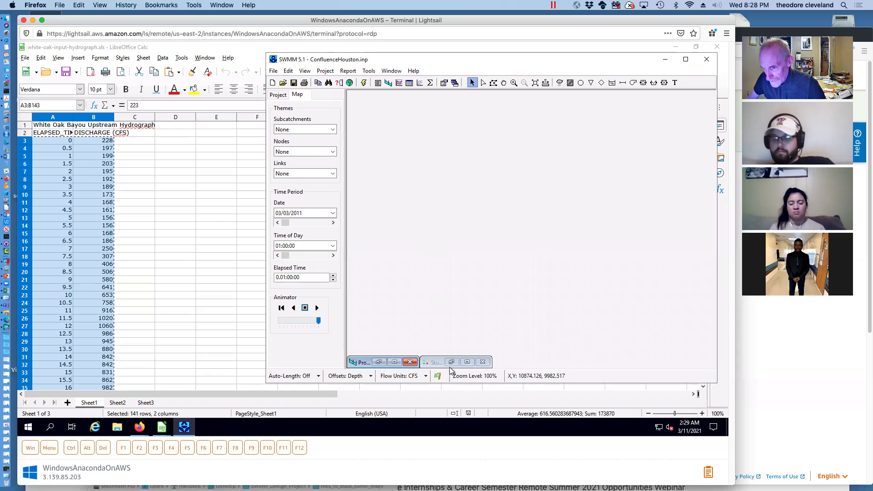
# Restore the Node 8–1 elevation profile, animate it to 03/09/2011 00:00, then bring the map forward
pyautogui.click(379, 362)
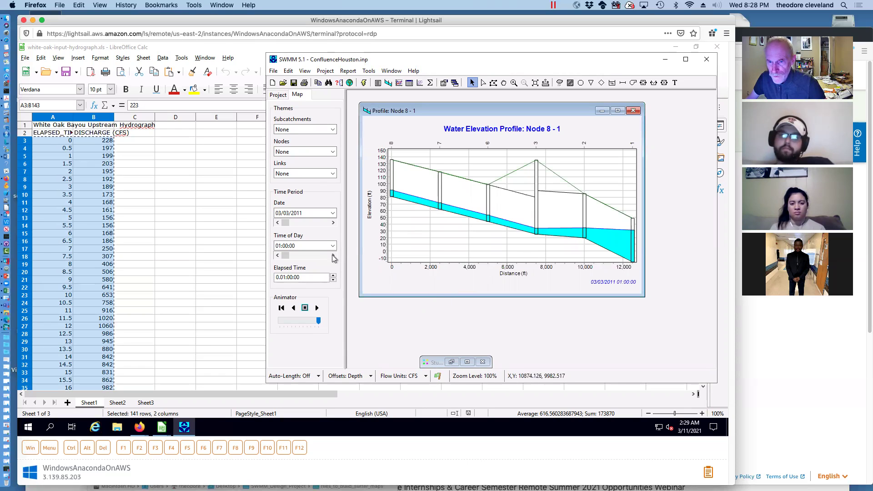
pyautogui.click(317, 308)
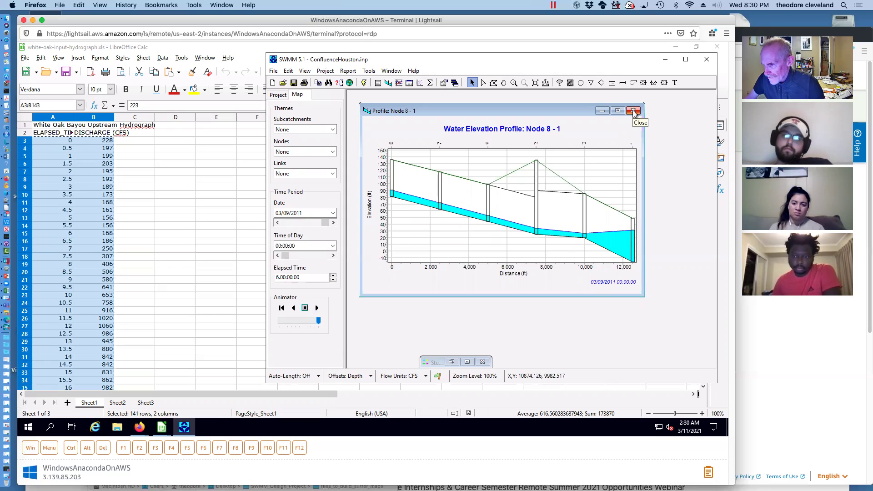
pyautogui.click(451, 363)
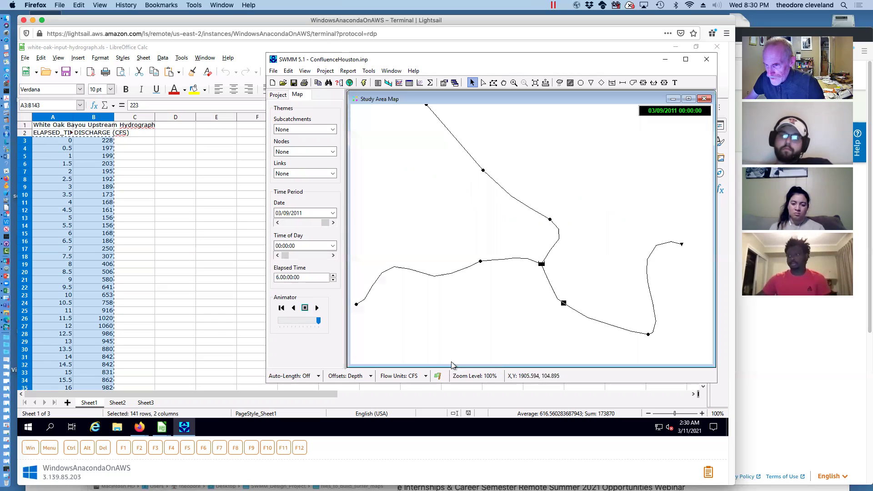
# Change Outfall 1's boundary type from FIXED to FREE
pyautogui.doubleClick(682, 246)
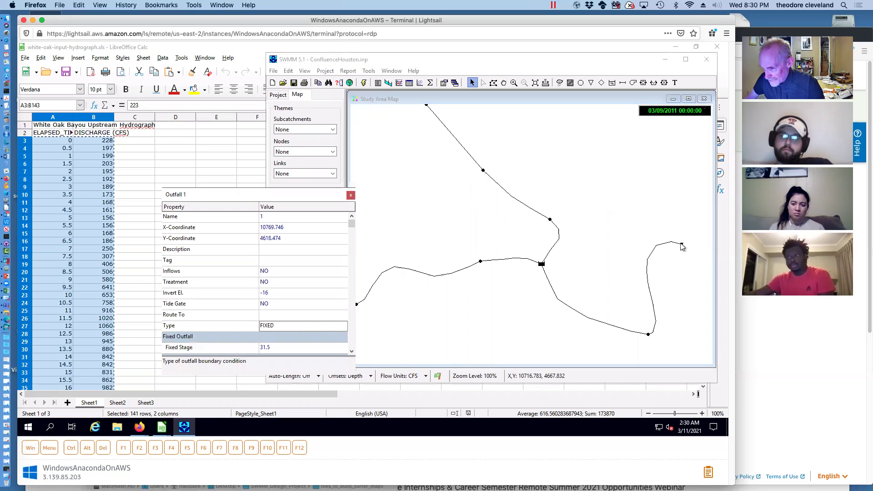
pyautogui.click(303, 325)
pyautogui.moveTo(311, 197); pyautogui.dragTo(399, 121)
pyautogui.click(431, 251)
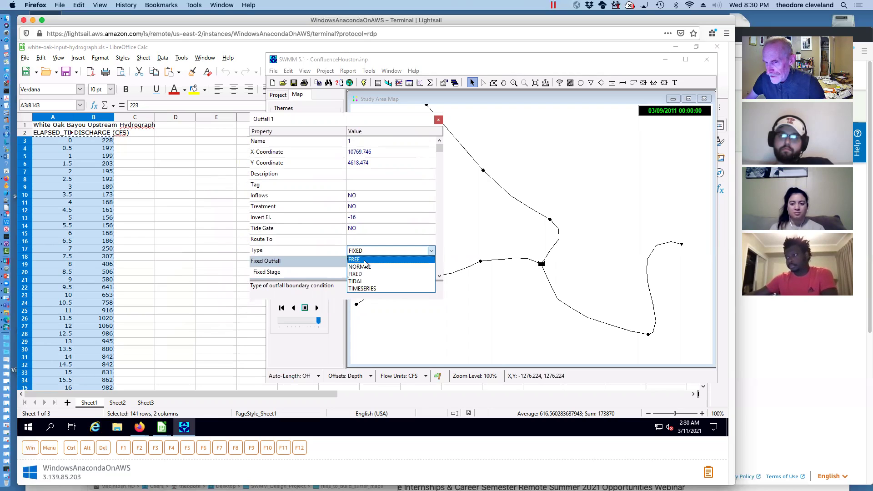
pyautogui.click(364, 261)
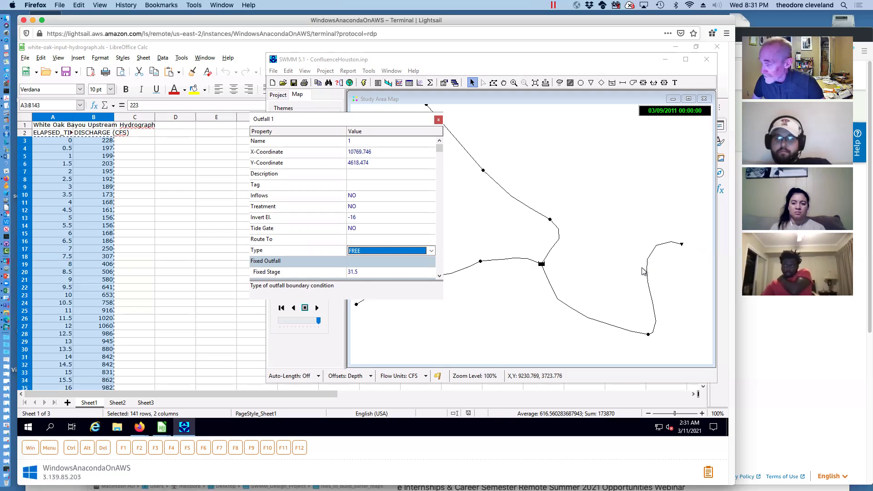
pyautogui.click(439, 121)
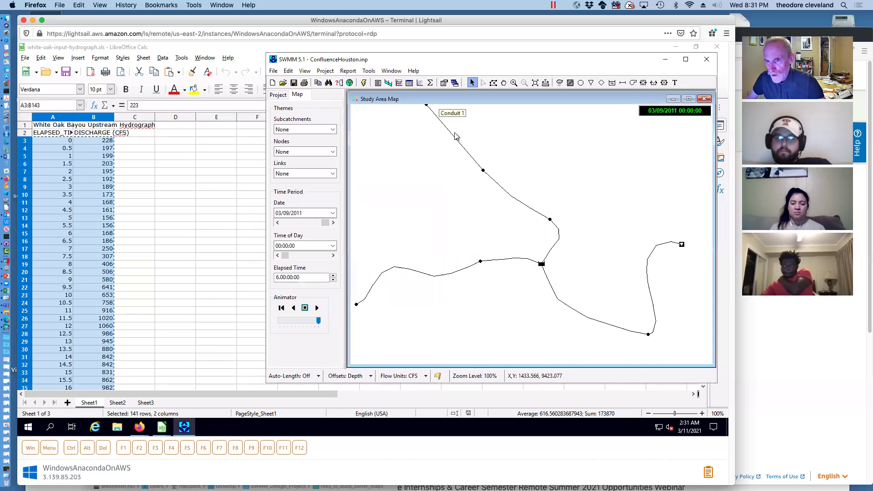
# Rerun the simulation with 0.00% flow routing error and set the map aside
pyautogui.click(364, 83)
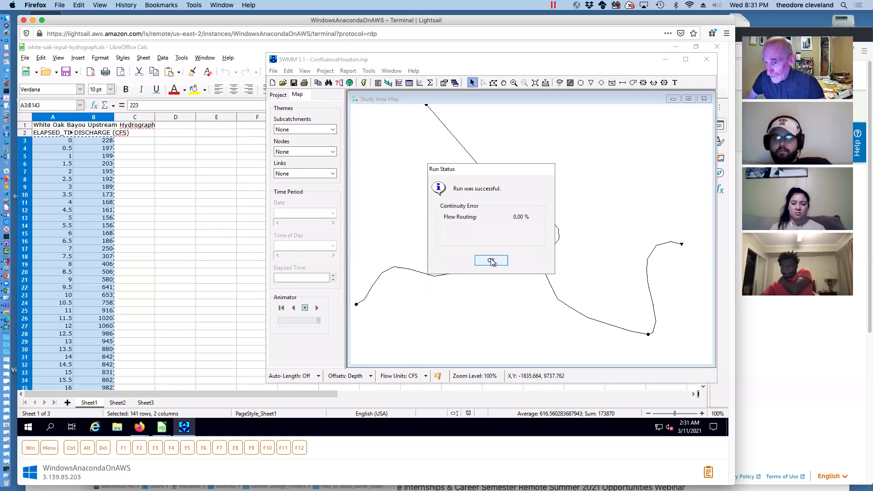
pyautogui.click(493, 261)
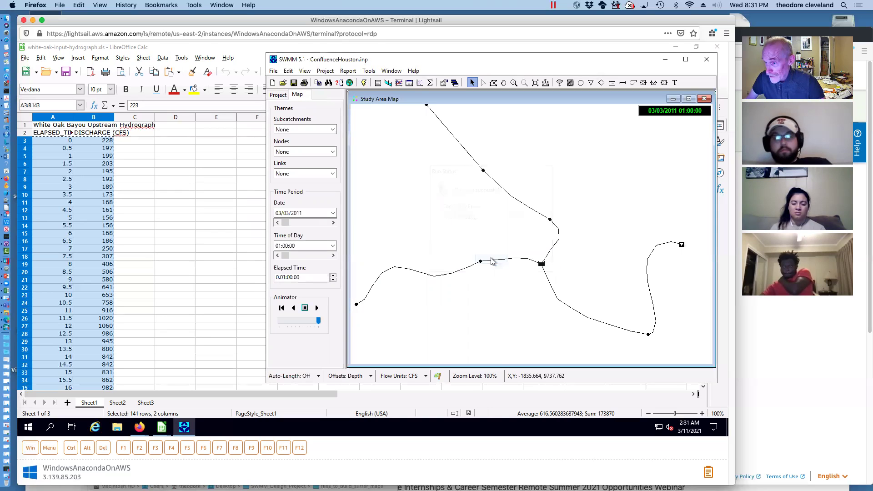
pyautogui.click(674, 99)
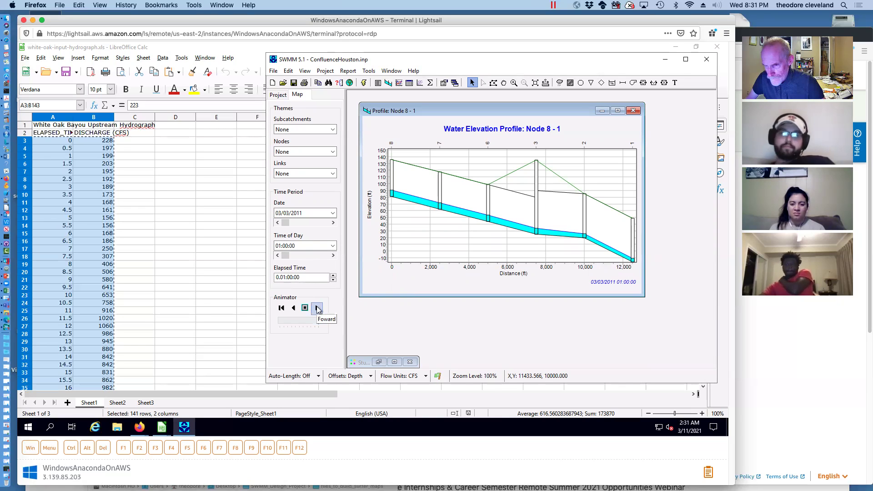
# Play the free-outfall Node 8–1 profile animation to 03/09/2011 00:00, then restore the map full-size
pyautogui.click(317, 309)
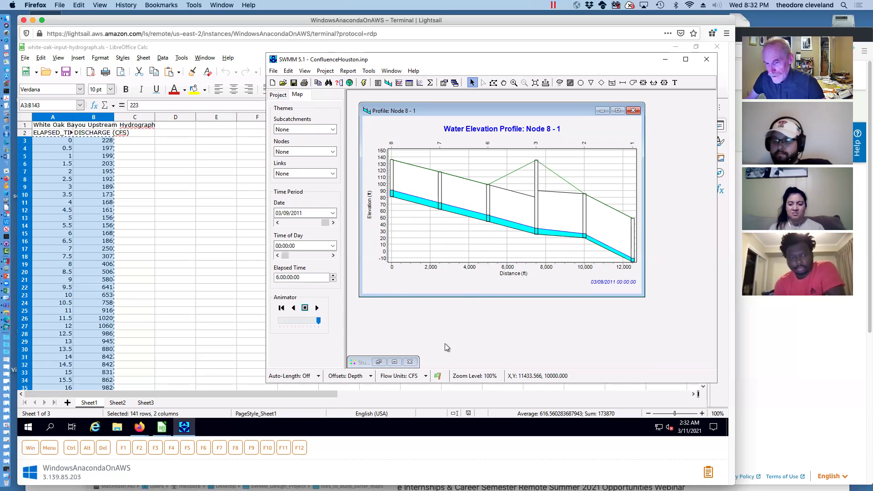
pyautogui.click(394, 362)
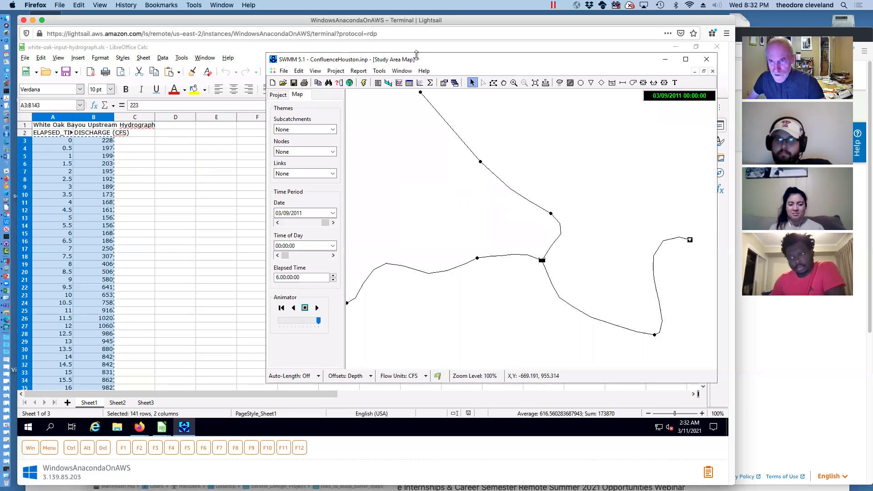
# Close the White Oak hydrograph and open buffalo-downstream-flow-hydrograph.xls from the desktop
pyautogui.click(715, 46)
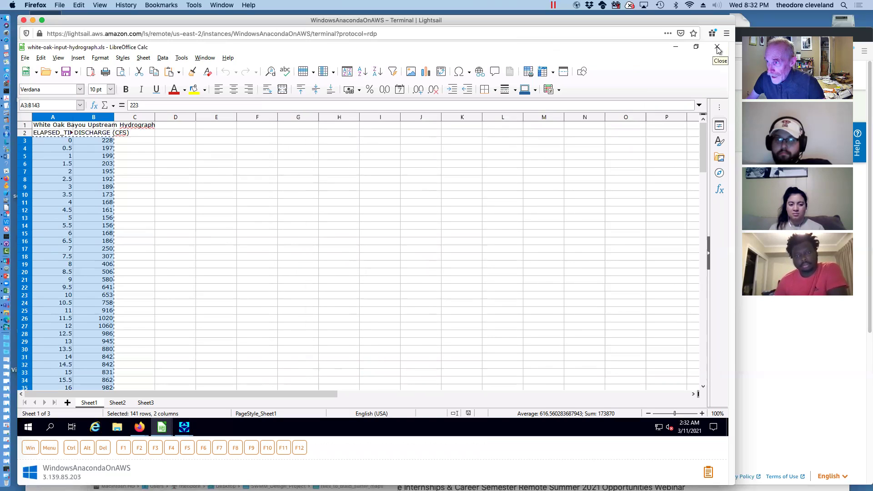
pyautogui.click(717, 47)
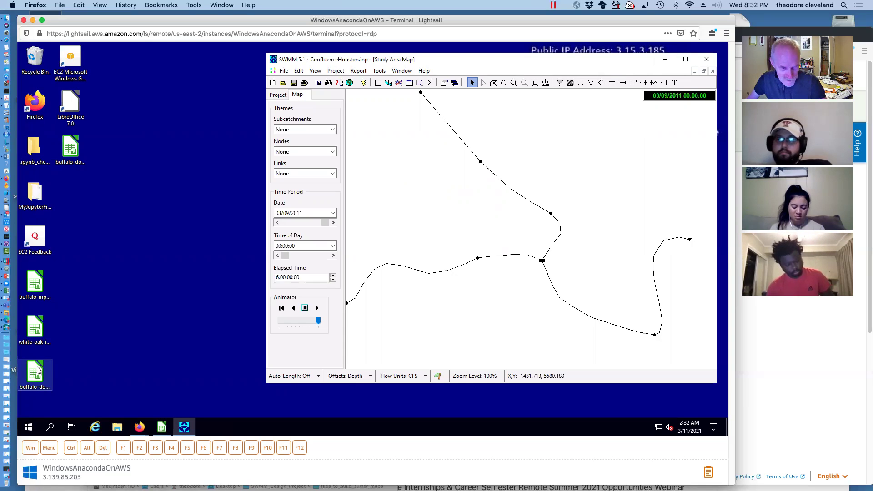
pyautogui.rightClick(37, 368)
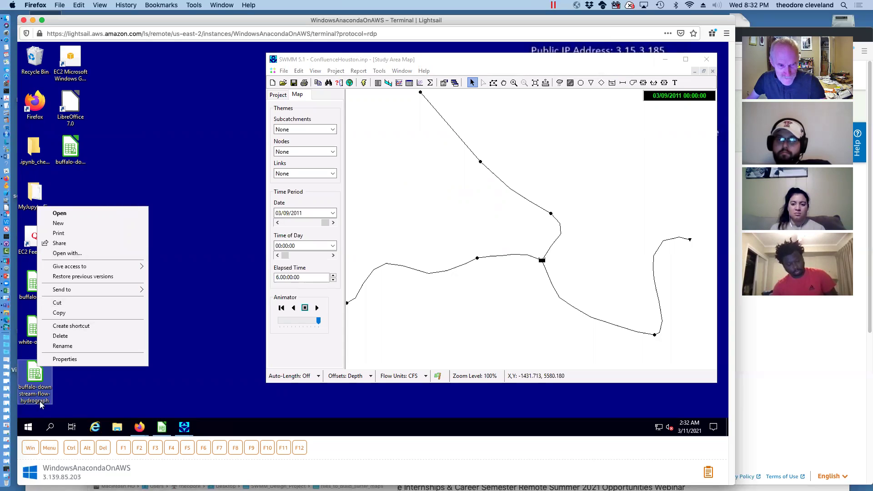
pyautogui.click(37, 375)
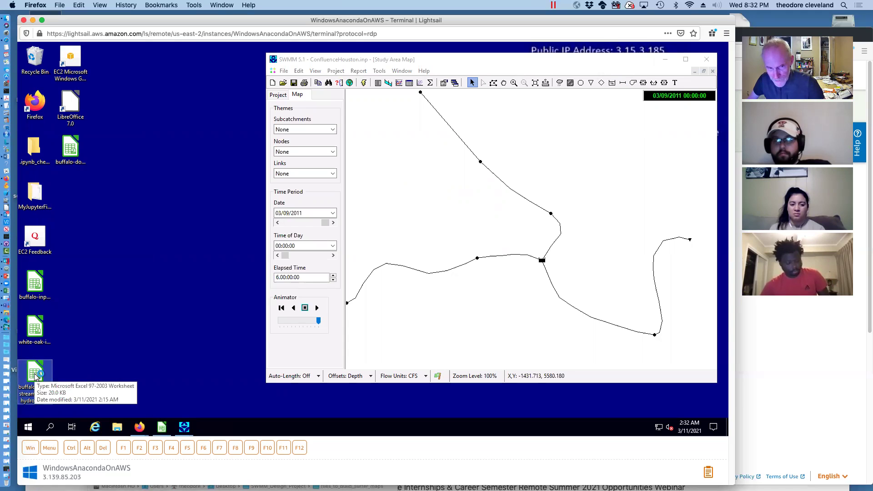
pyautogui.doubleClick(36, 376)
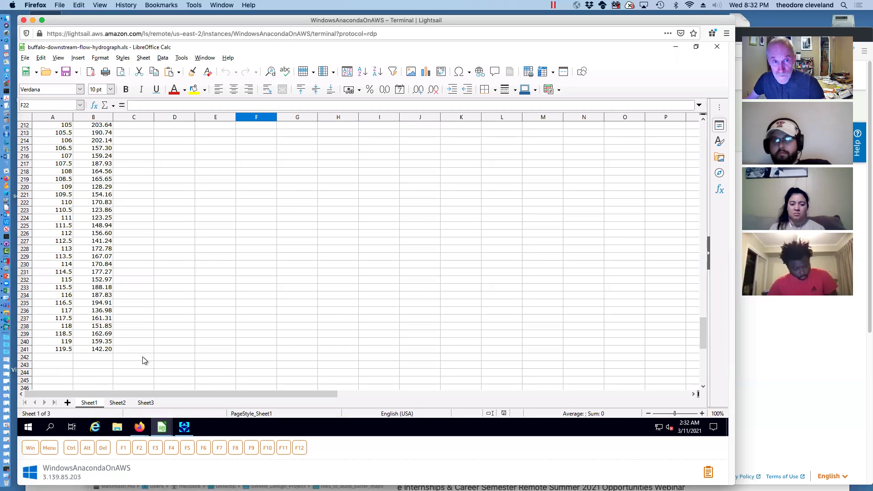
# Copy the time and discharge data in A2:B241, then minimize Calc
pyautogui.click(109, 349)
pyautogui.moveTo(54, 350); pyautogui.dragTo(56, 136)
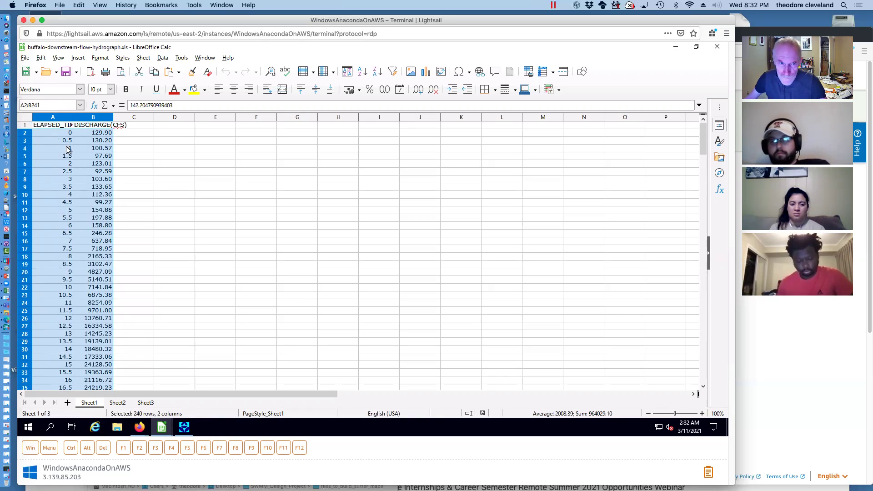
pyautogui.rightClick(68, 149)
pyautogui.click(85, 166)
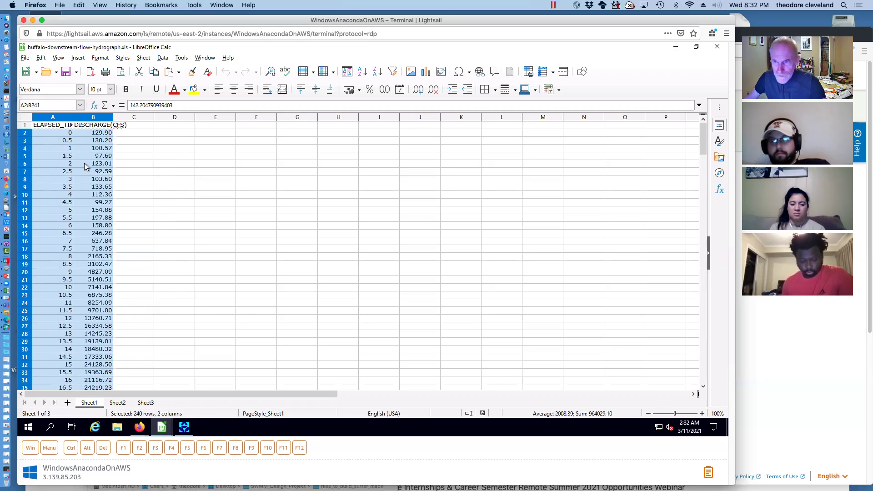
pyautogui.click(676, 48)
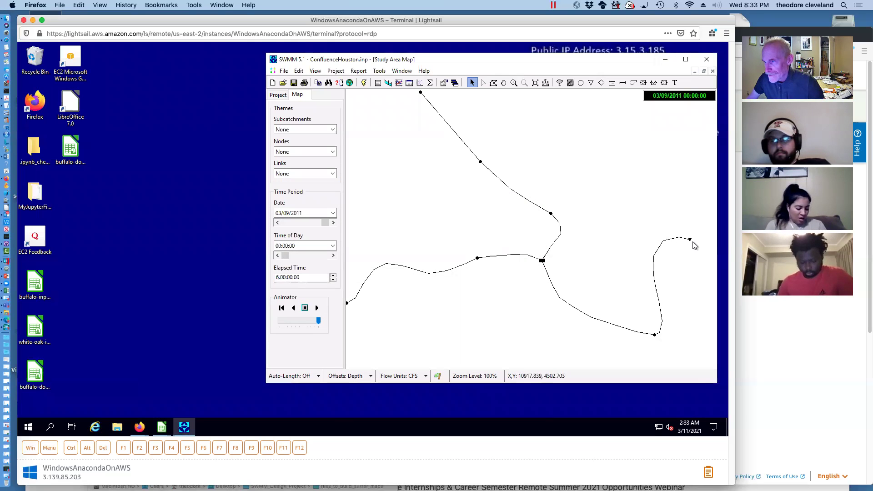
# Set Outfall 1's boundary type to TIMESERIES
pyautogui.doubleClick(690, 240)
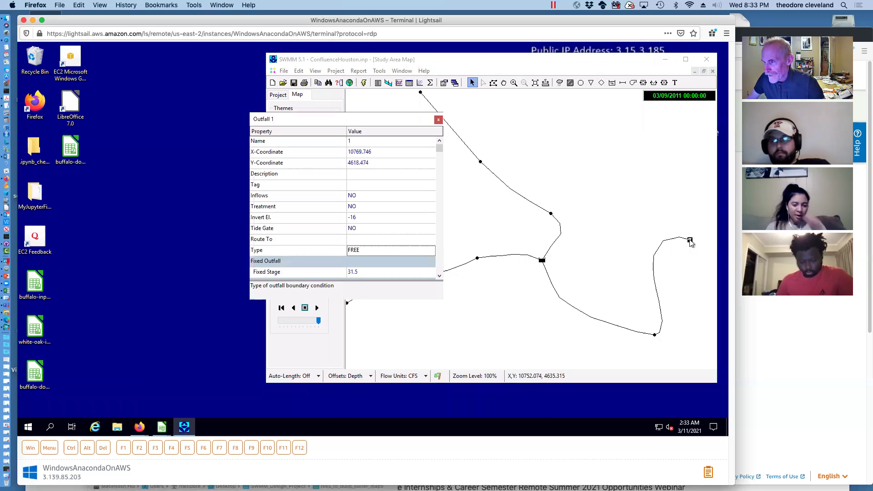
pyautogui.click(374, 253)
pyautogui.click(431, 251)
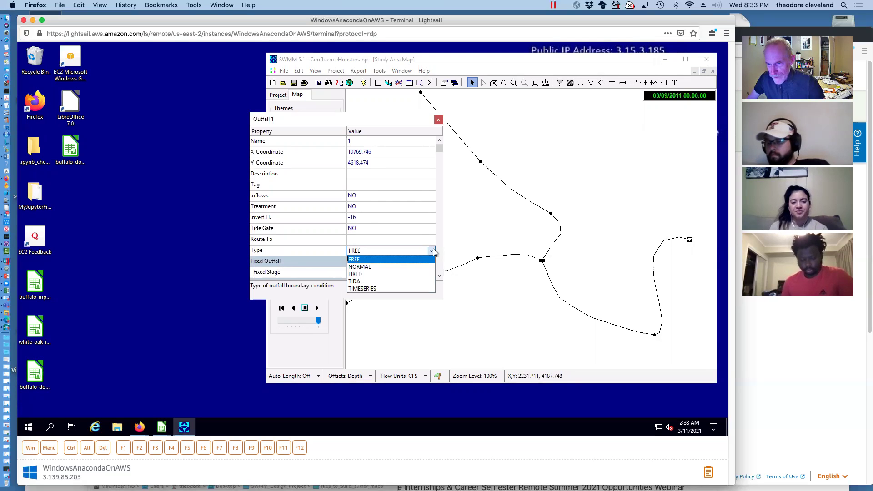
pyautogui.click(414, 287)
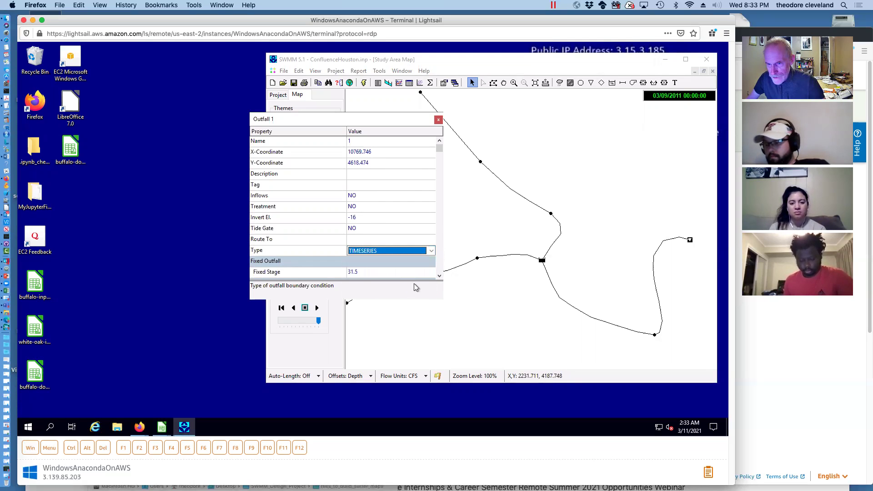
pyautogui.click(440, 276)
pyautogui.click(439, 276)
pyautogui.click(440, 276)
pyautogui.click(440, 276)
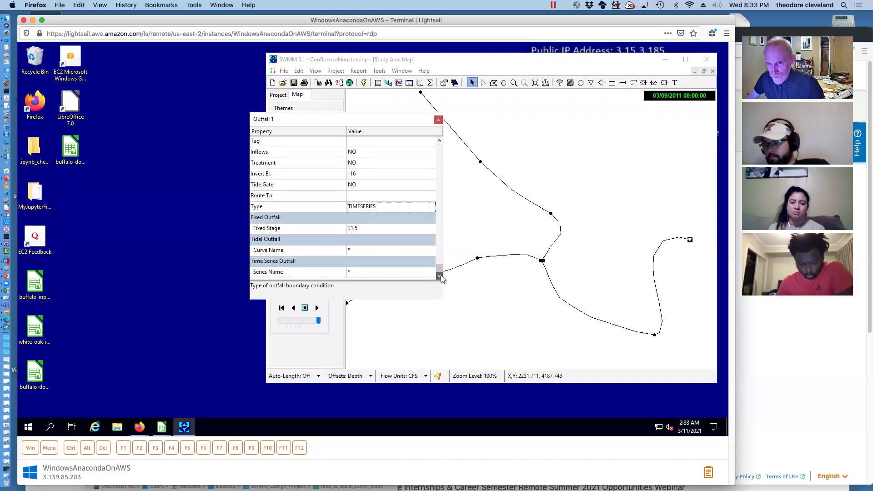
# Create the DSFlowHydro time series from the pasted downstream discharge data and preview it
pyautogui.click(366, 272)
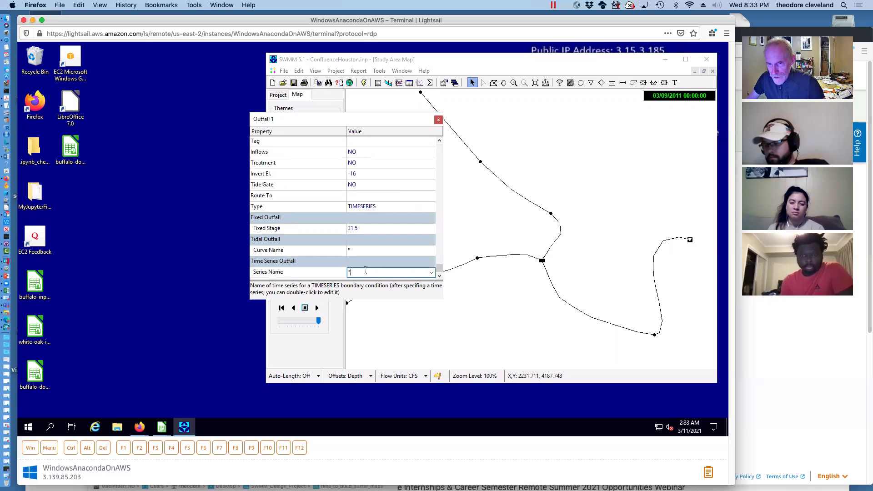
pyautogui.doubleClick(362, 271)
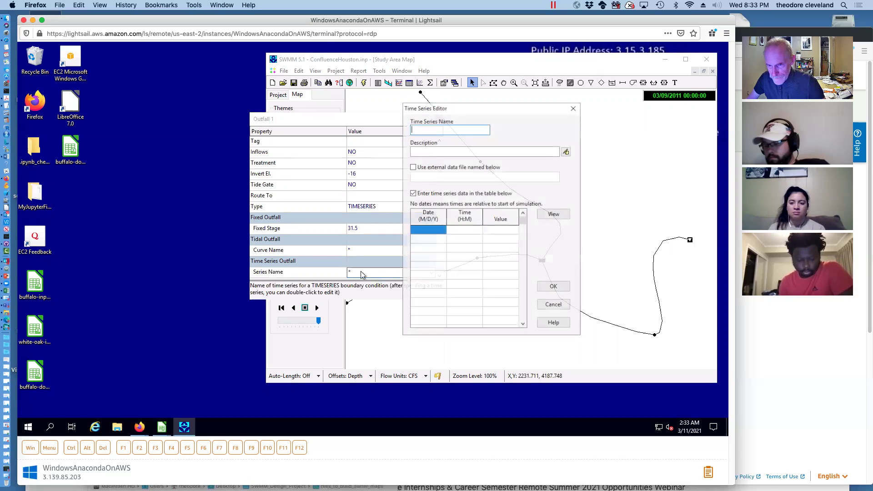
pyautogui.rightClick(468, 230)
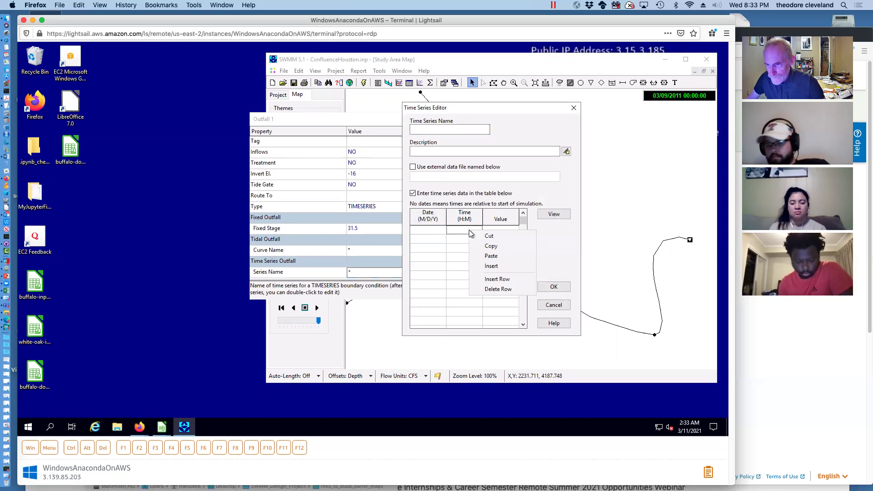
pyautogui.click(490, 257)
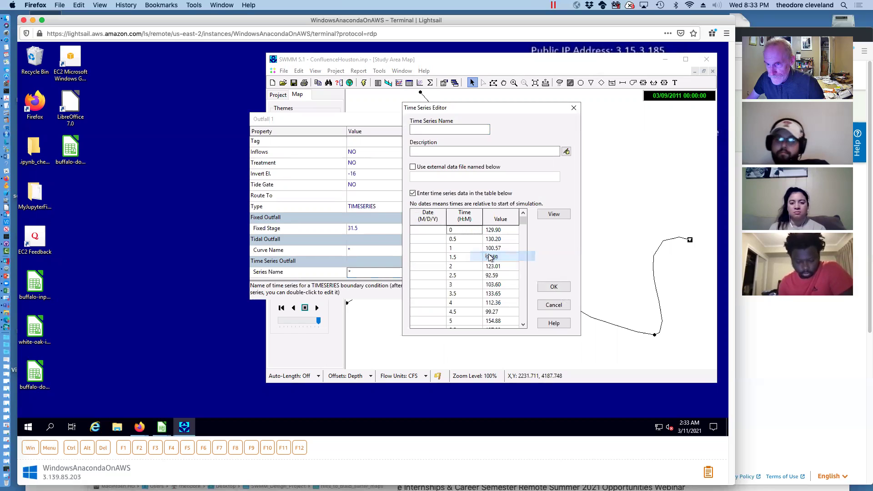
pyautogui.click(449, 129)
pyautogui.write('DSFlowHydro')
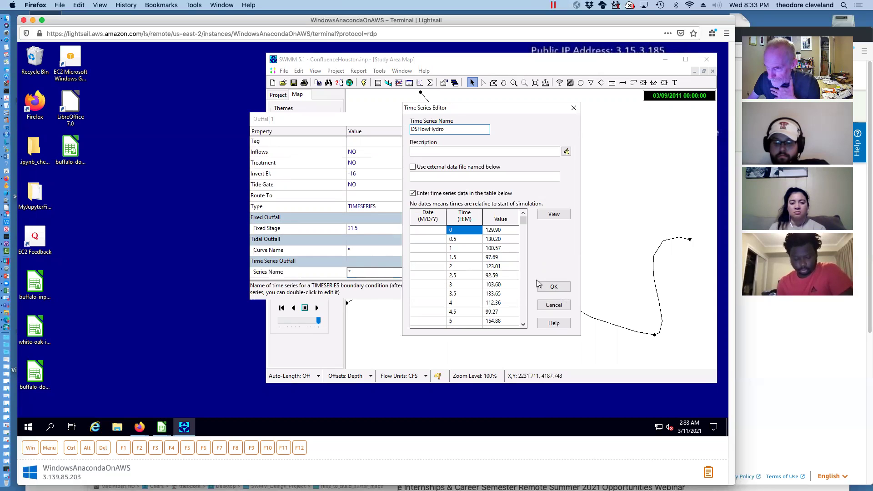
pyautogui.click(554, 214)
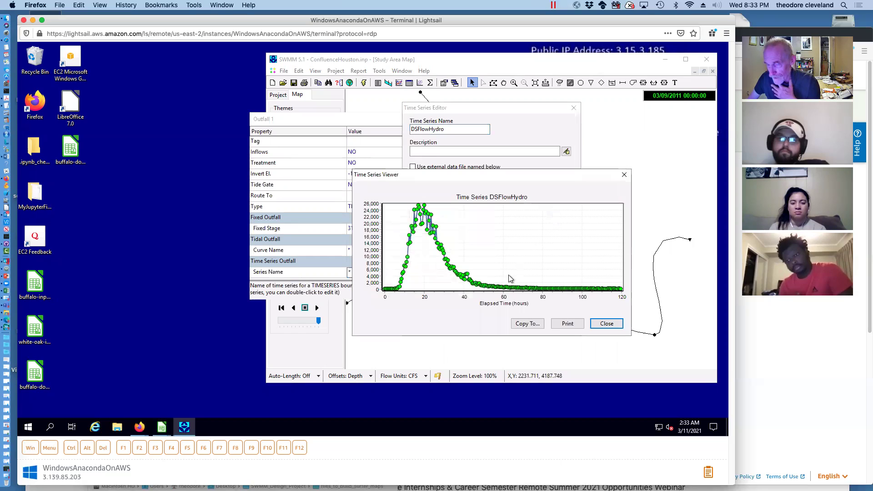
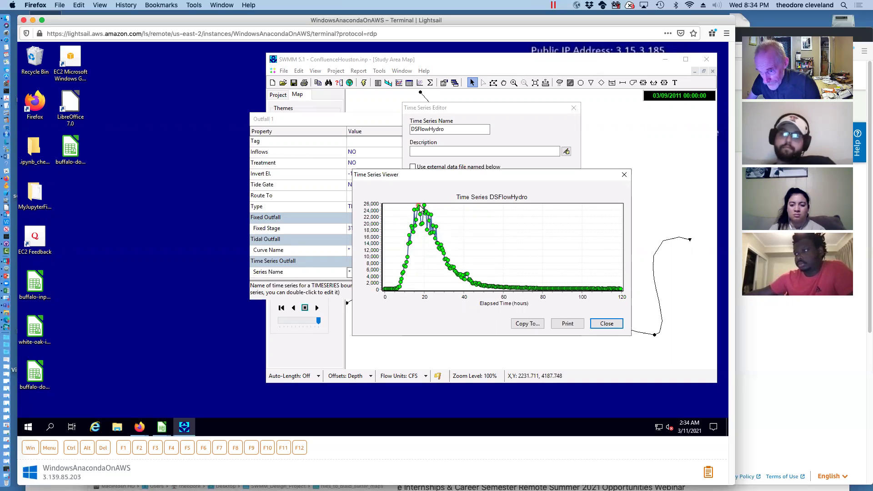
# Accept DSFlowHydro as Outfall 1's time series and run the model to 0.00 % continuity error
pyautogui.click(607, 324)
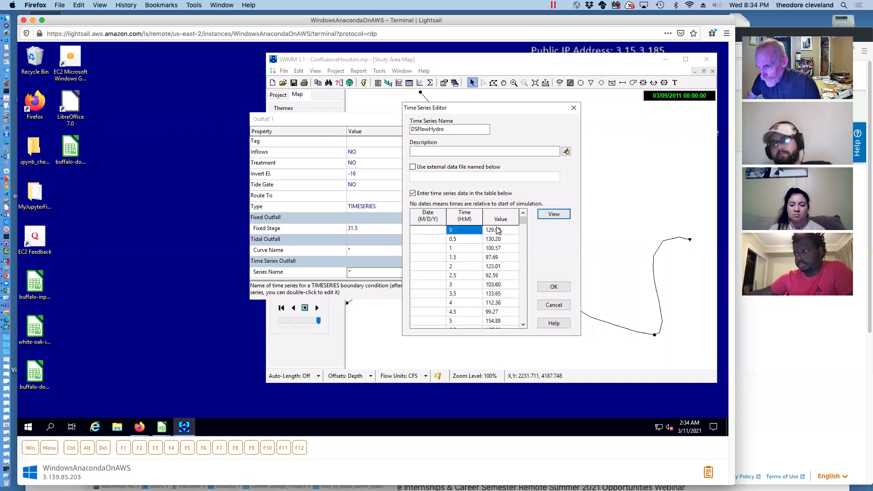
pyautogui.click(552, 287)
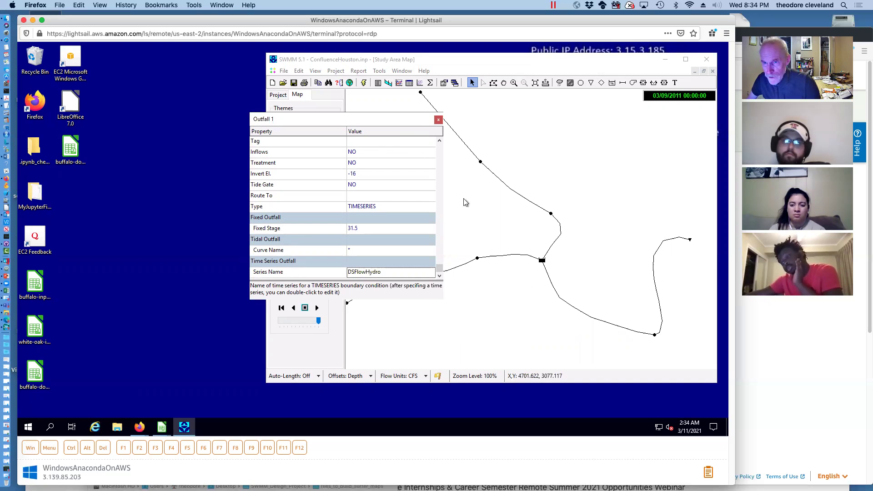
pyautogui.click(364, 83)
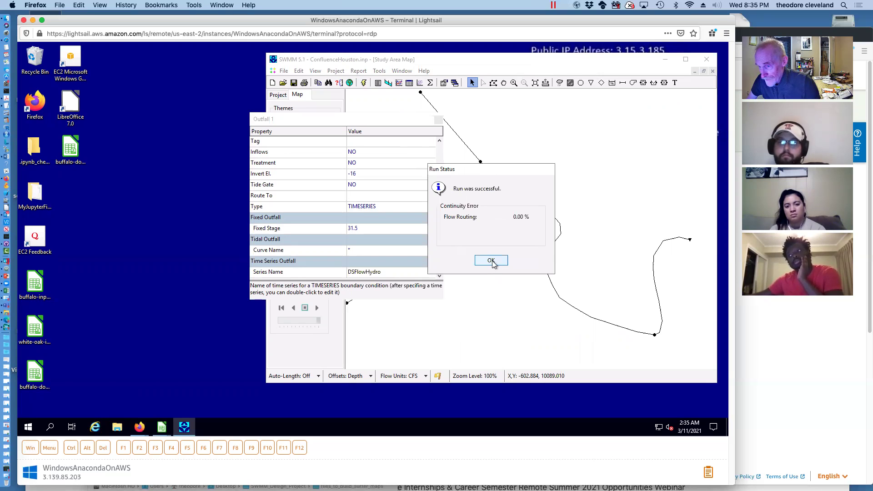
pyautogui.click(491, 261)
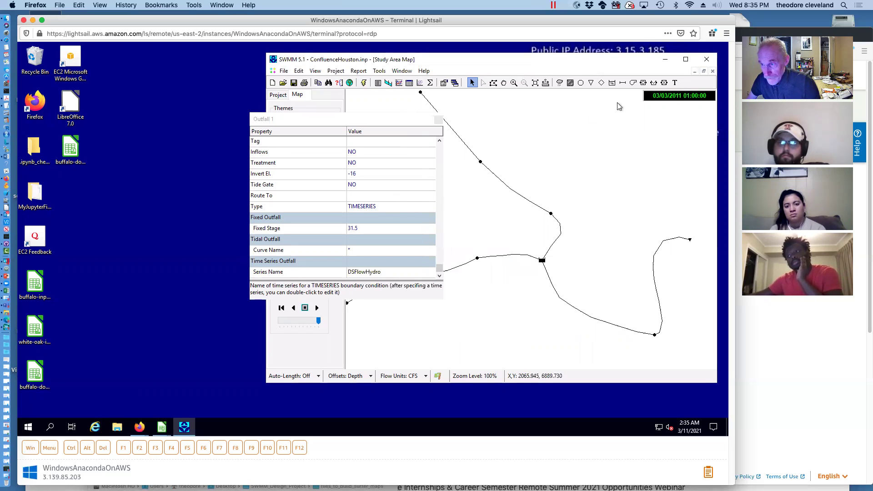
# Close Outfall 1's properties, zoom to full extent, and review the Node 8 to 1 elevation profile
pyautogui.moveTo(462, 58); pyautogui.dragTo(323, 63)
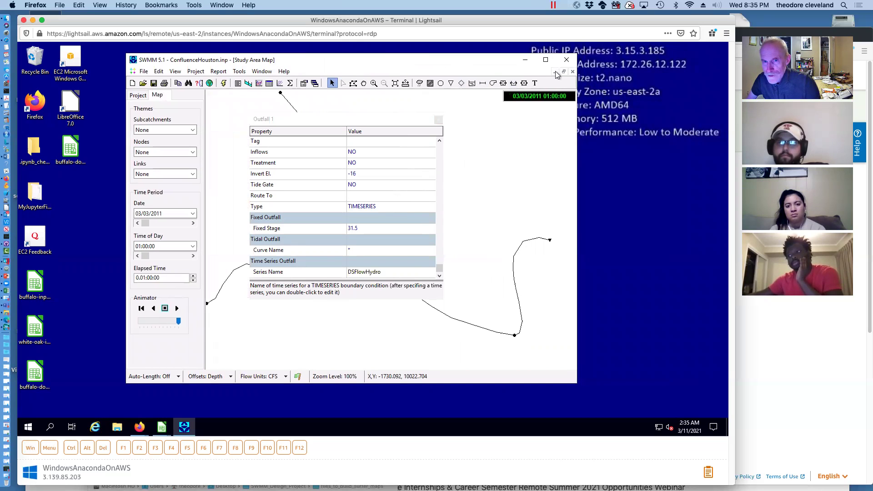
pyautogui.click(439, 119)
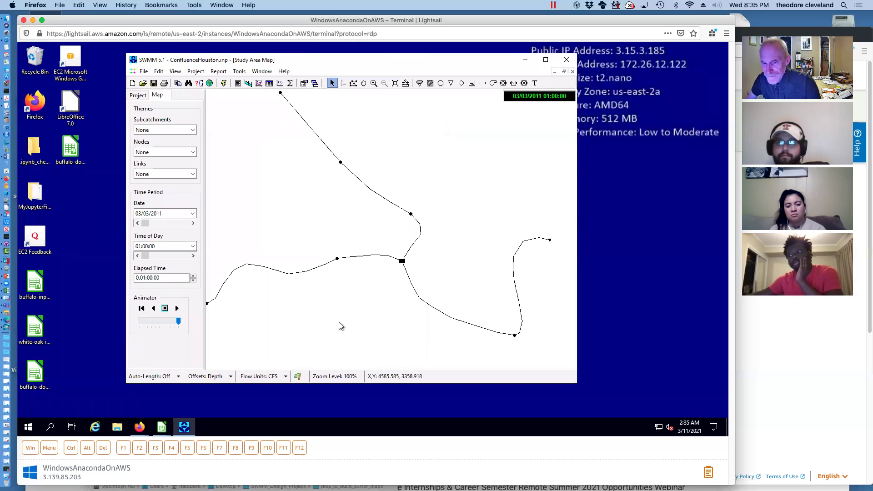
pyautogui.scroll(3, 317, 250)
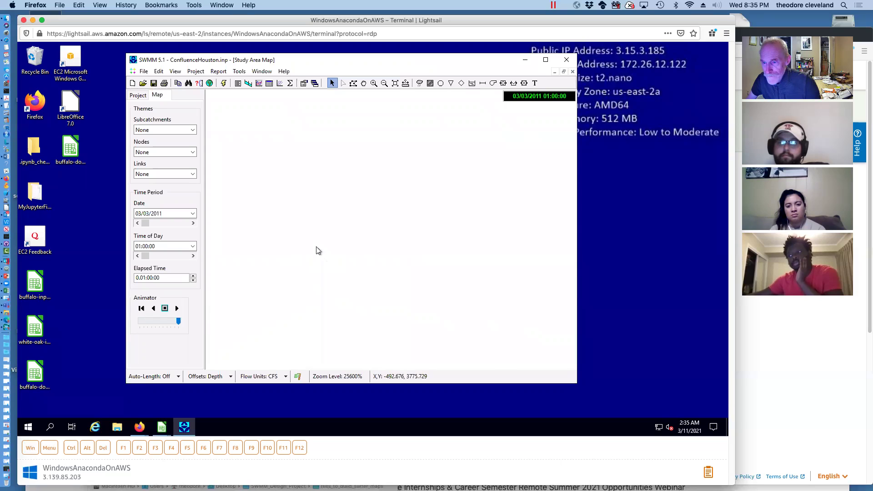
pyautogui.click(395, 83)
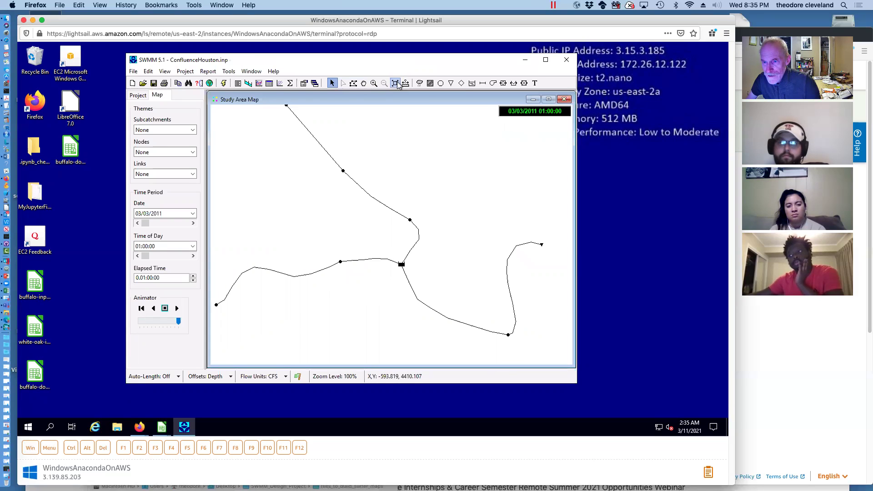
pyautogui.click(533, 99)
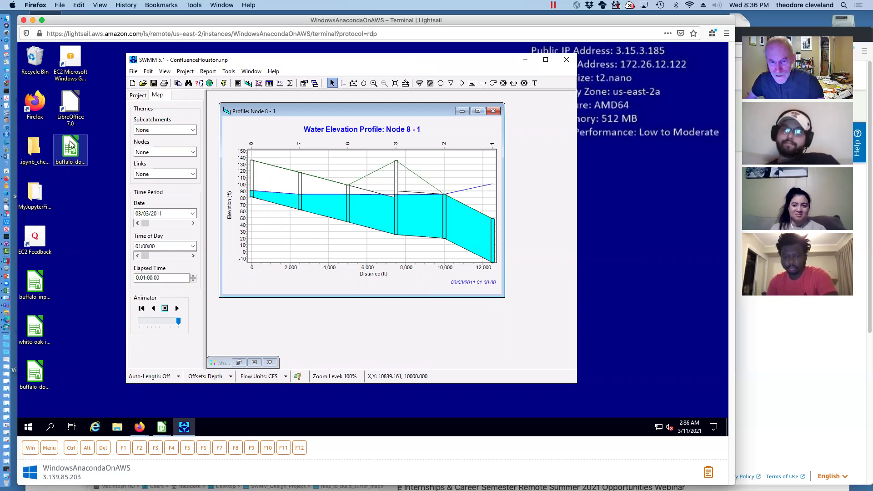
pyautogui.click(239, 363)
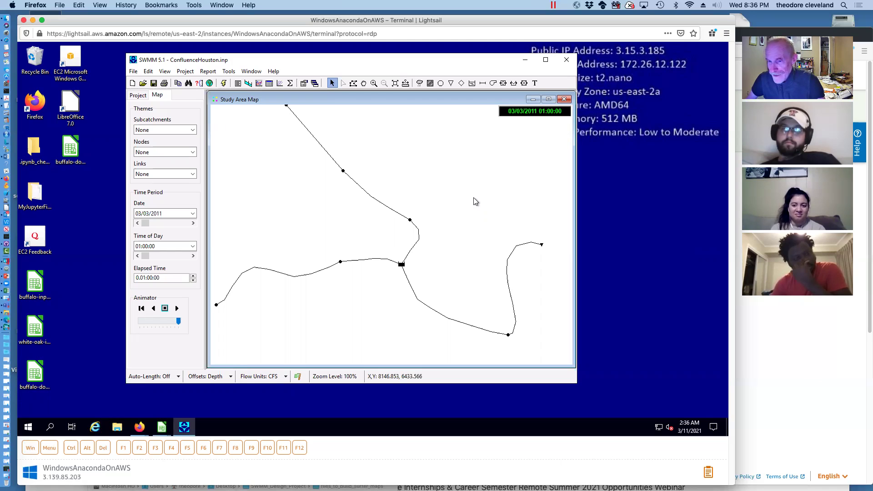
# Open buffalo-downstream-stage-hydrograph.xls with LibreOffice Calc
pyautogui.rightClick(73, 151)
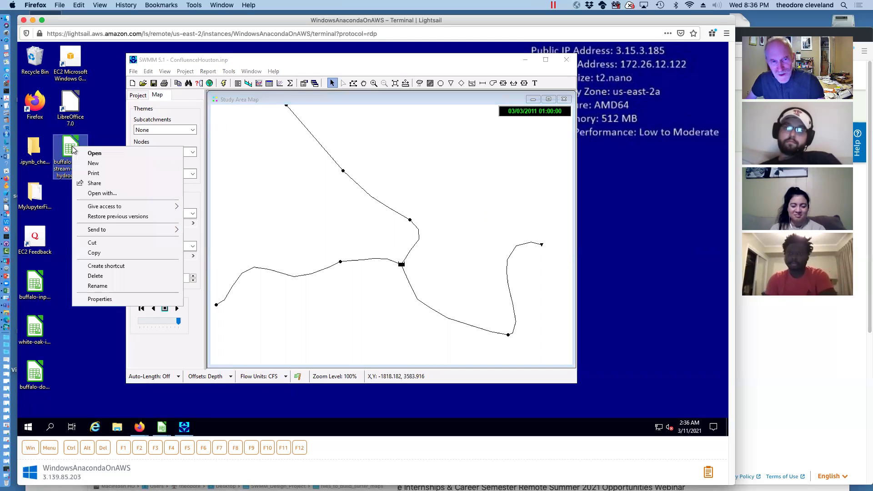
pyautogui.click(92, 194)
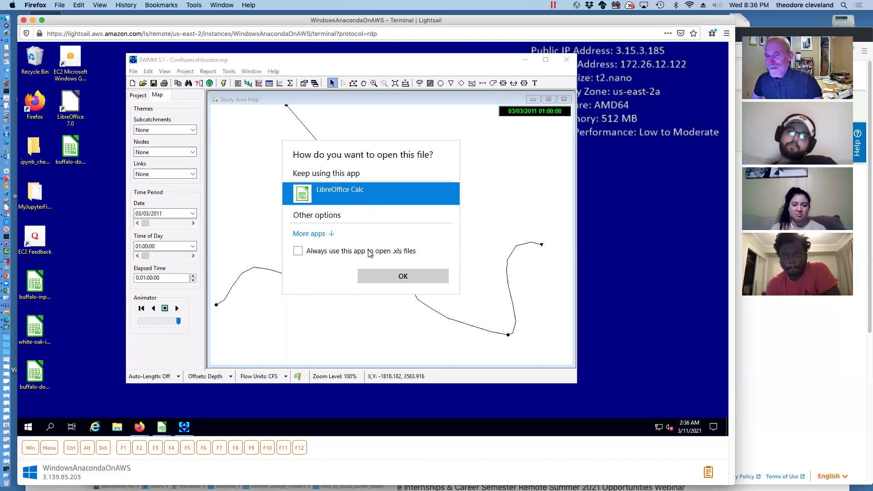
pyautogui.click(381, 278)
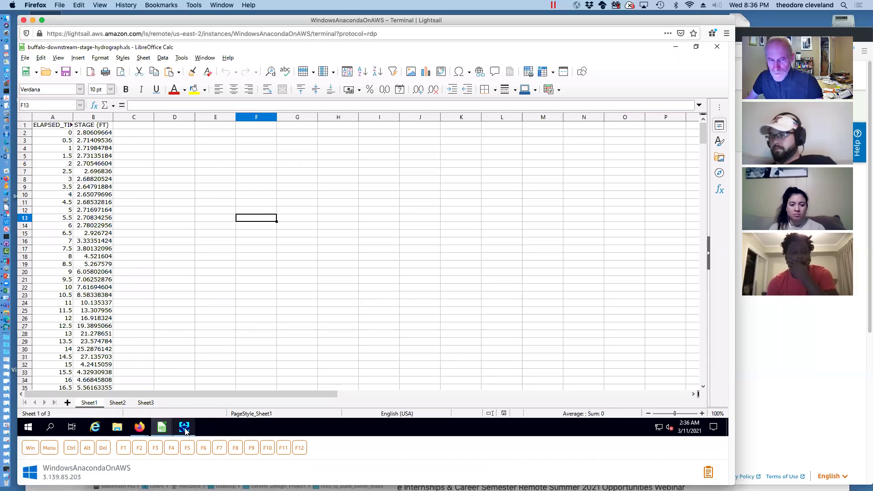
# Arrange the SWMM and Calc windows so the spreadsheet data is uncovered
pyautogui.moveTo(185, 430)
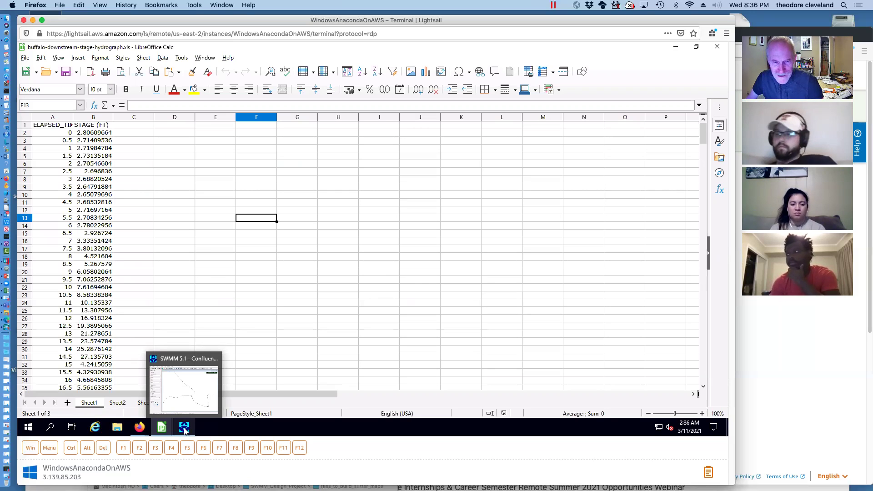
pyautogui.click(185, 430)
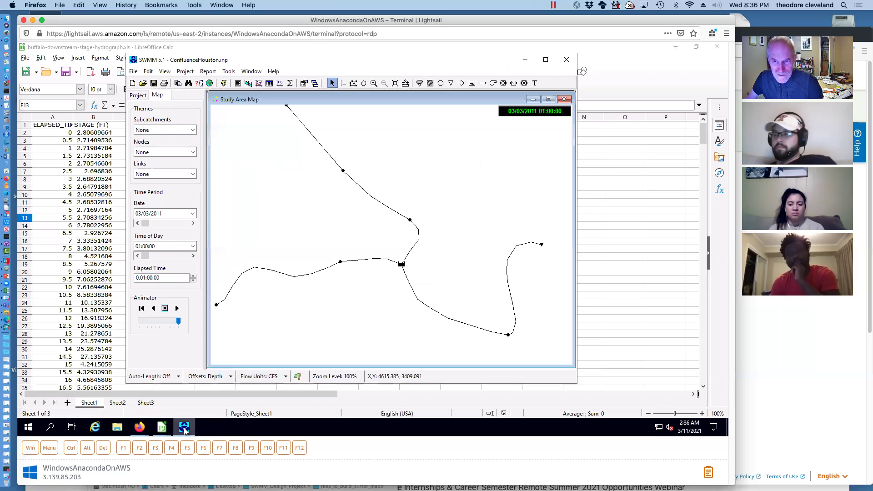
pyautogui.doubleClick(306, 60)
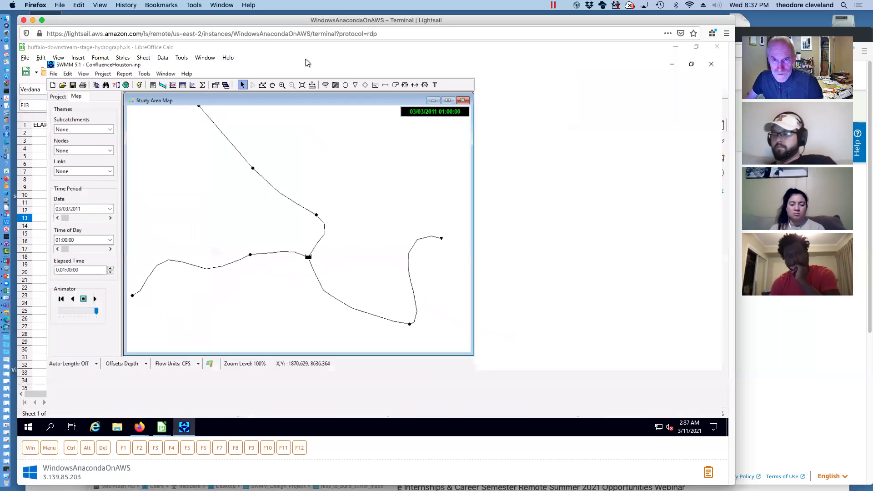
pyautogui.click(676, 47)
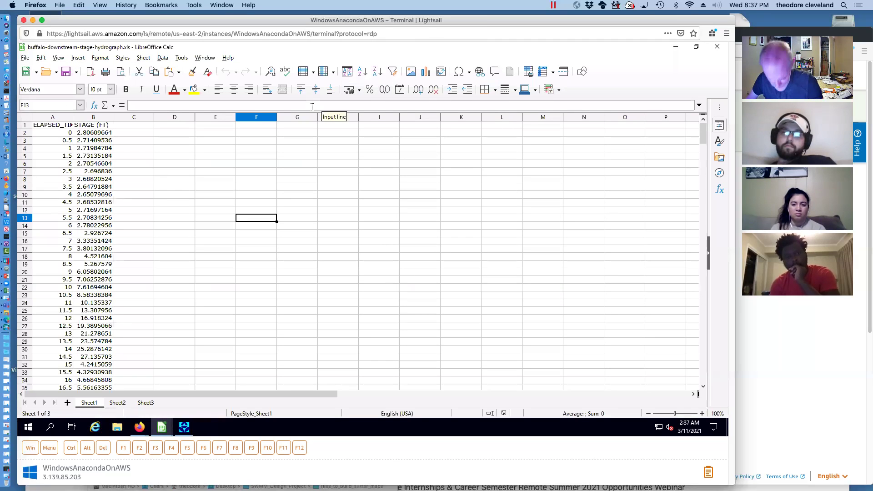
pyautogui.click(184, 430)
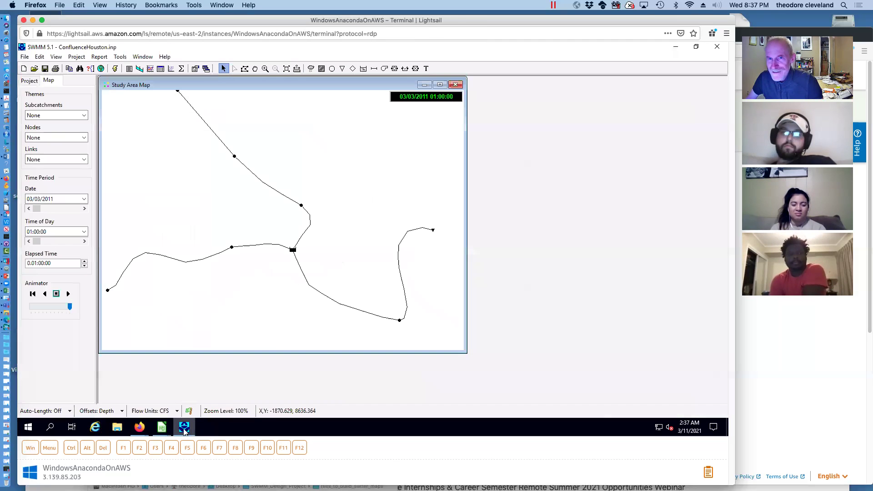
pyautogui.click(697, 47)
pyautogui.moveTo(329, 65); pyautogui.dragTo(479, 58)
pyautogui.scroll(-20, 157, 252)
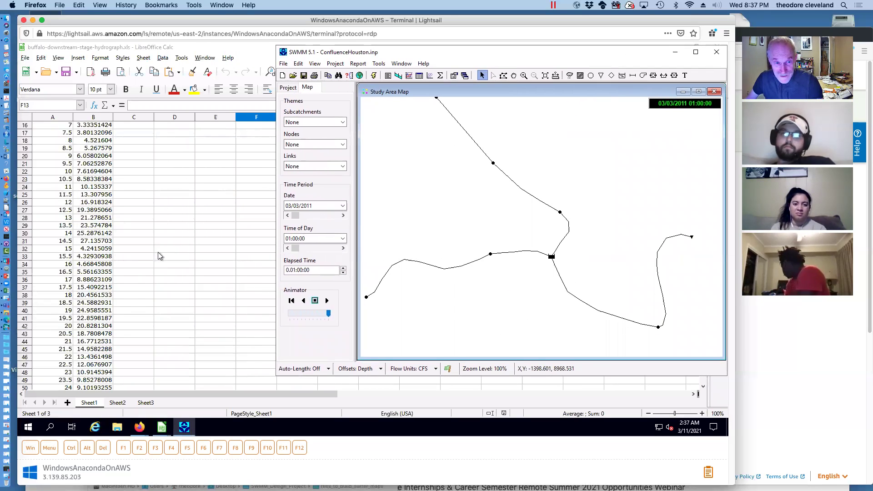
pyautogui.scroll(-20, 158, 252)
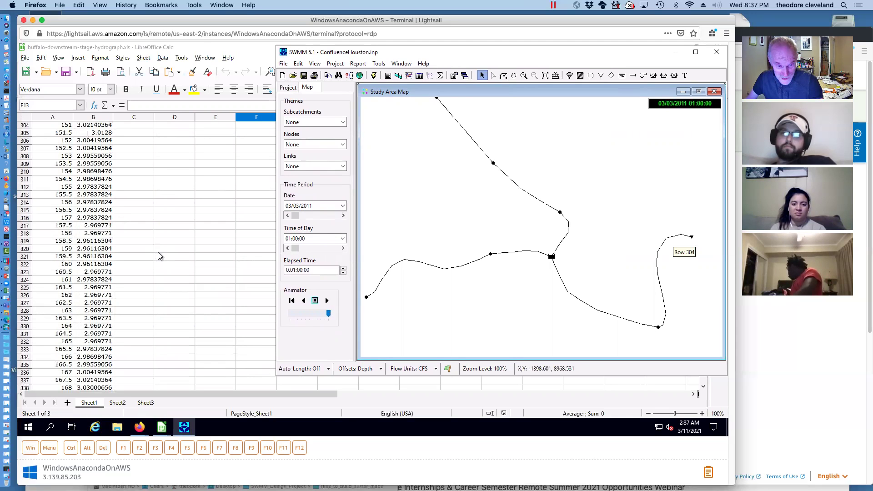
# Copy the elapsed time and stage values in A2:B385, then minimize Calc
pyautogui.moveTo(97, 312); pyautogui.dragTo(25, 81)
pyautogui.rightClick(43, 137)
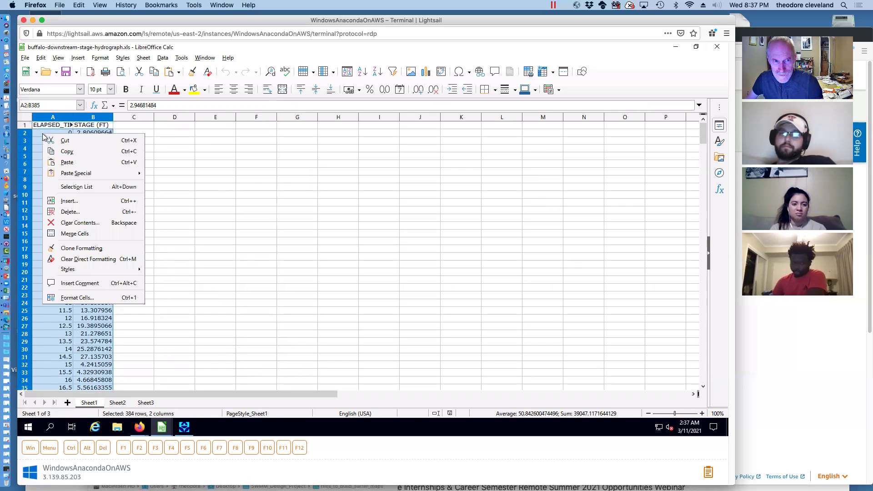
pyautogui.click(59, 151)
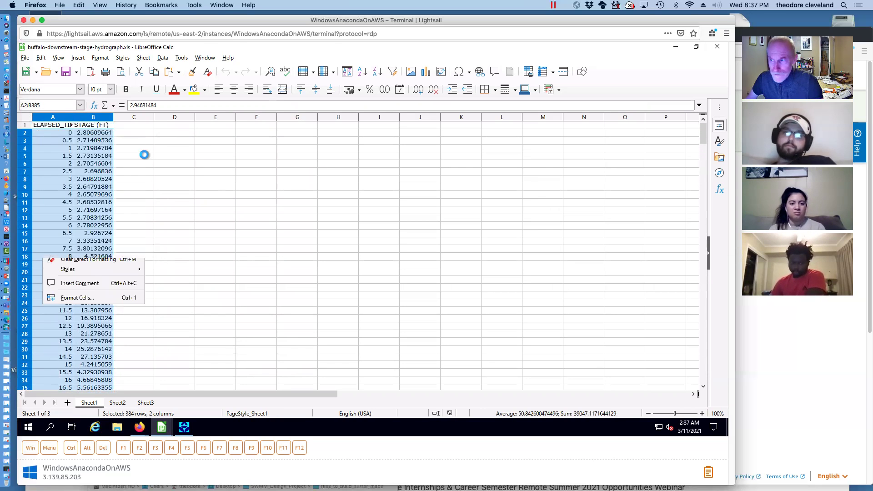
pyautogui.click(676, 47)
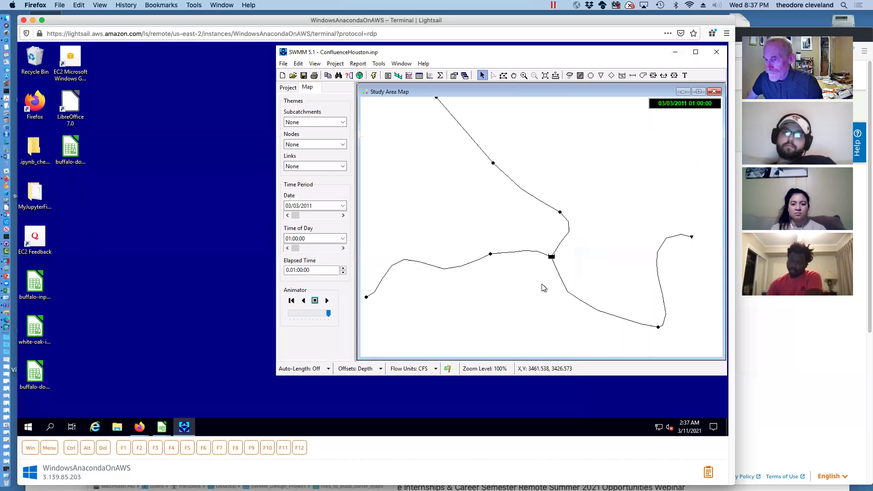
# Paste the copied stage data into Outfall 1's DSFlowHydro time series and preview its plot
pyautogui.doubleClick(692, 238)
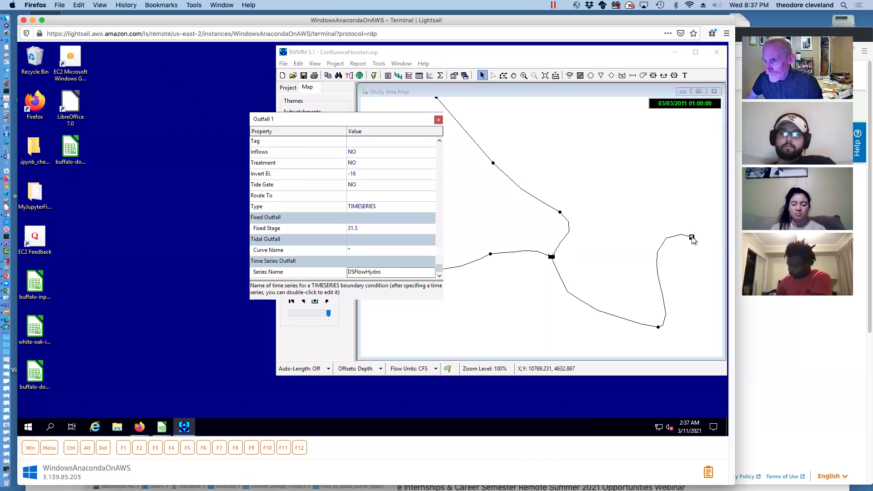
pyautogui.click(413, 276)
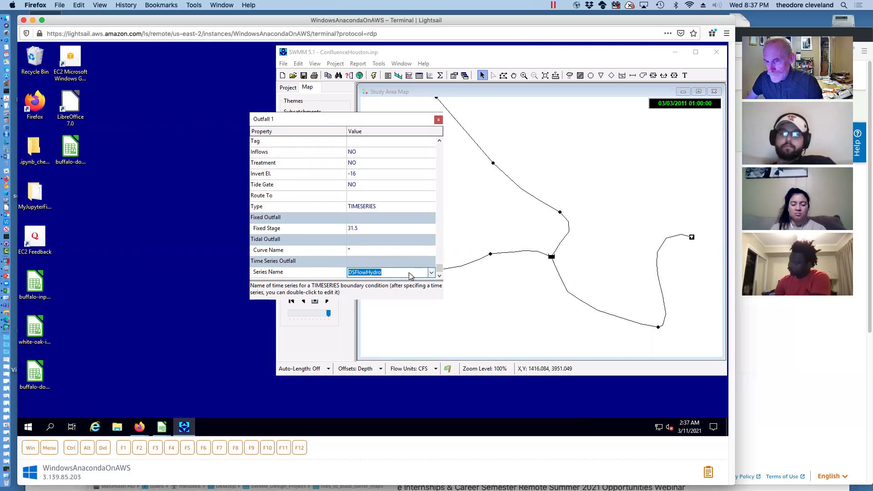
pyautogui.doubleClick(370, 273)
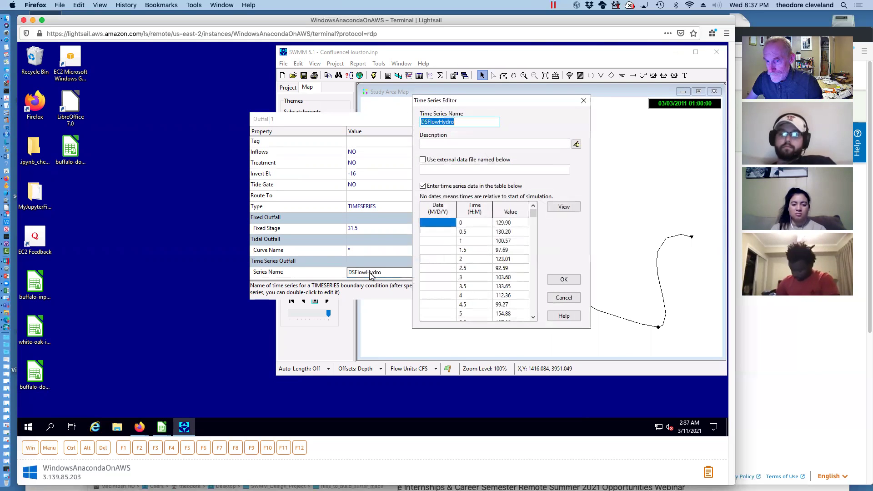
pyautogui.click(475, 225)
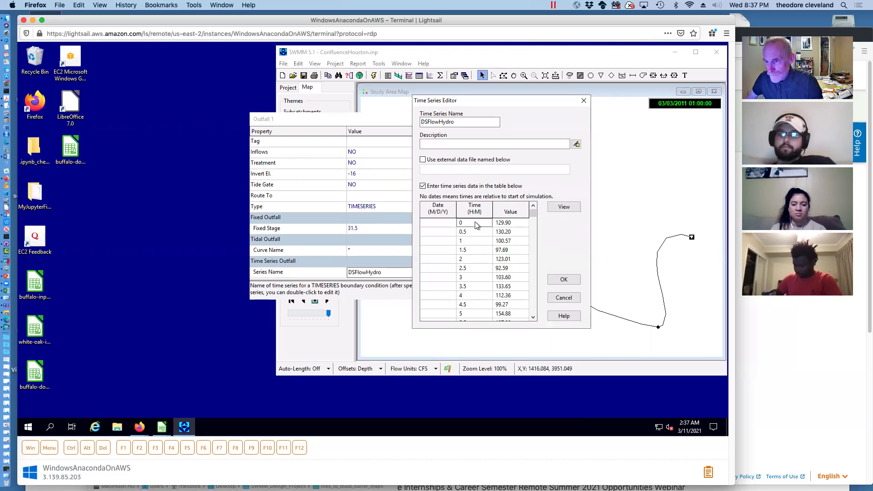
pyautogui.rightClick(475, 224)
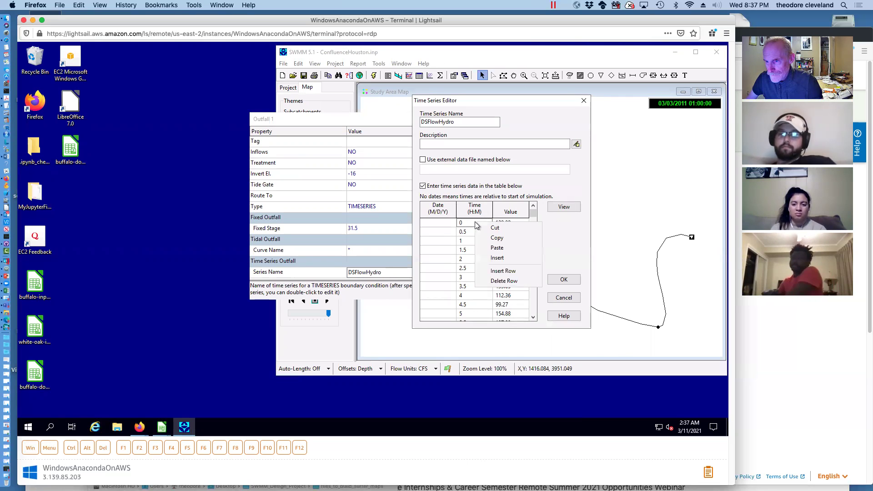
pyautogui.click(504, 246)
pyautogui.click(565, 207)
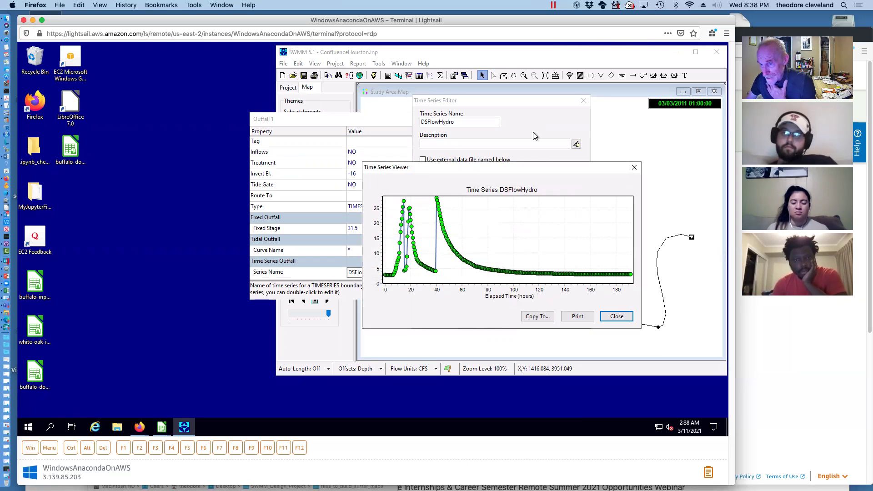
# Close the plot, scroll through the DSFlowHydro values table, and accept the series
pyautogui.click(611, 317)
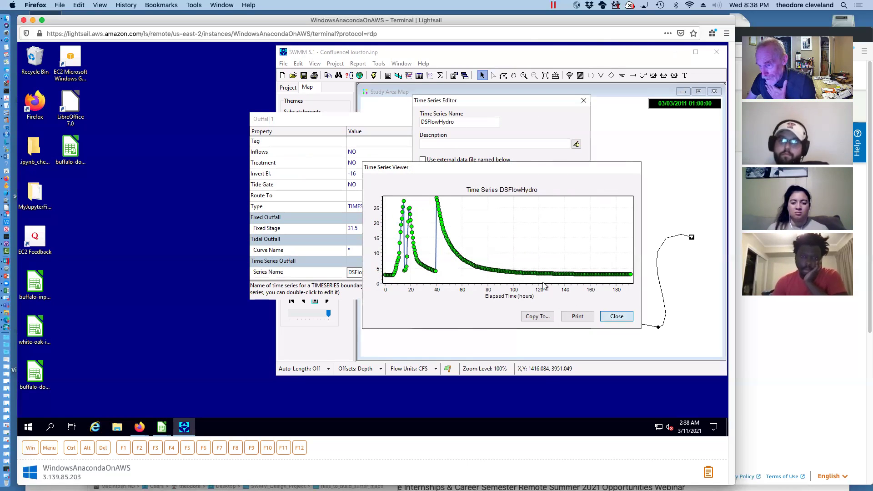
pyautogui.moveTo(534, 213); pyautogui.dragTo(533, 221)
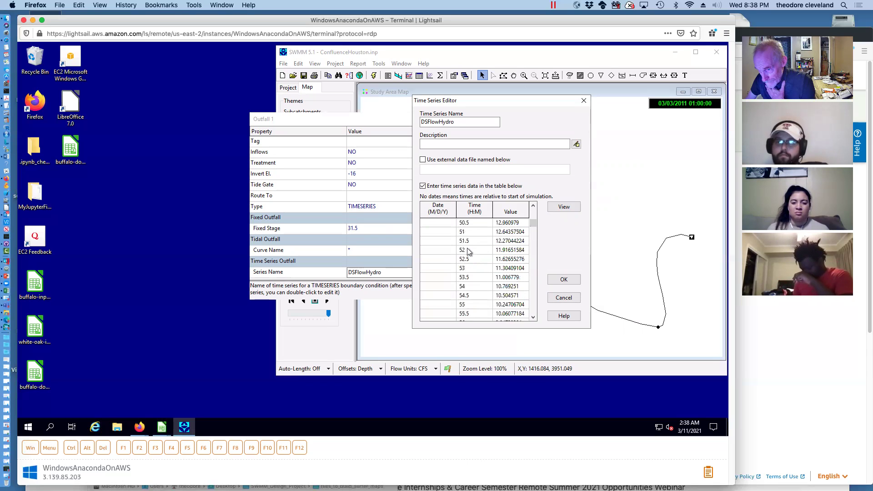
pyautogui.click(533, 205)
pyautogui.click(532, 206)
pyautogui.click(533, 206)
pyautogui.click(533, 206)
pyautogui.click(533, 206)
pyautogui.click(533, 206)
pyautogui.click(533, 206)
pyautogui.click(533, 206)
pyautogui.click(533, 206)
pyautogui.click(533, 205)
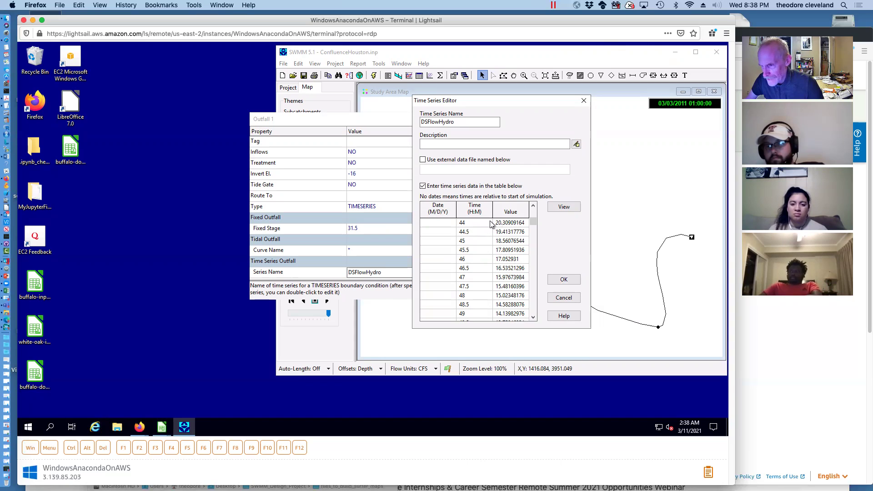
pyautogui.click(533, 205)
pyautogui.click(533, 205)
pyautogui.click(534, 205)
pyautogui.click(533, 206)
pyautogui.click(533, 206)
pyautogui.click(533, 206)
pyautogui.click(533, 205)
pyautogui.click(533, 205)
pyautogui.click(533, 206)
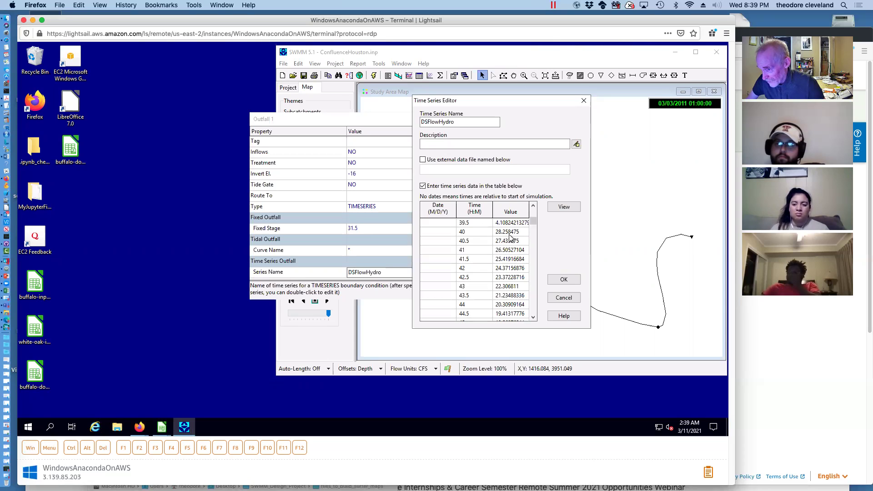
pyautogui.click(565, 281)
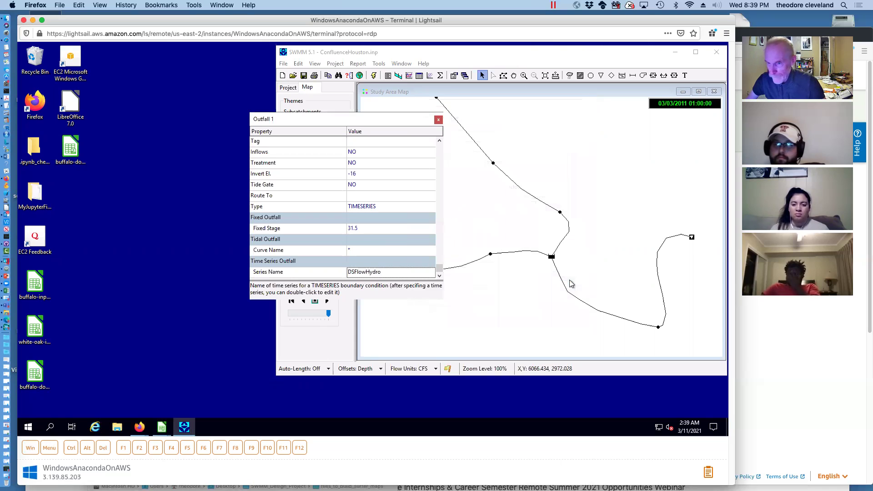
# Close Outfall 1's properties and run the simulation successfully
pyautogui.click(438, 120)
pyautogui.moveTo(501, 53); pyautogui.dragTo(387, 60)
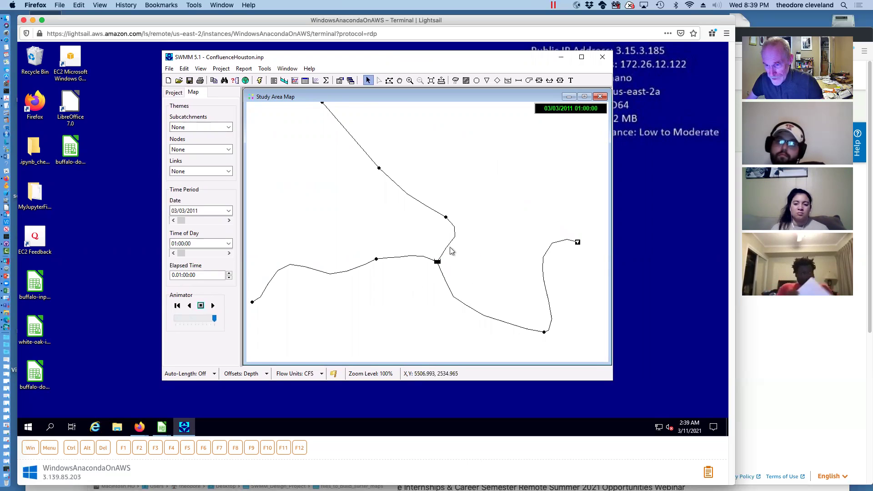
pyautogui.click(259, 81)
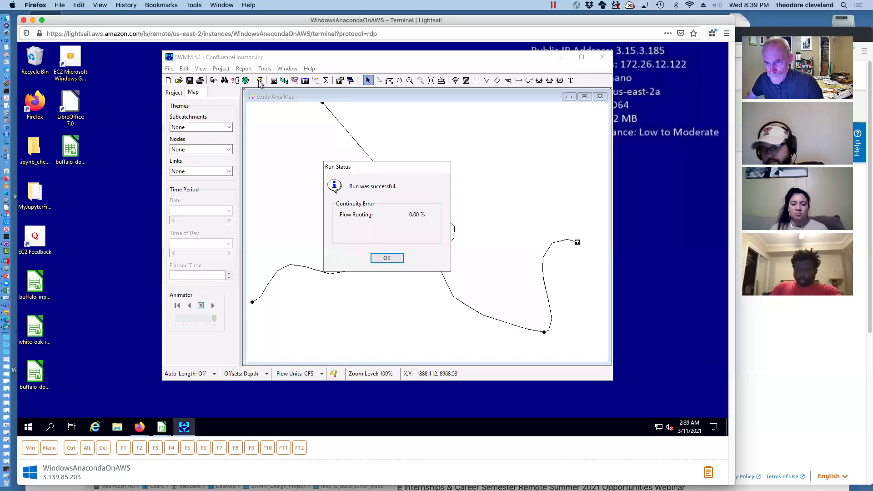
pyautogui.click(386, 259)
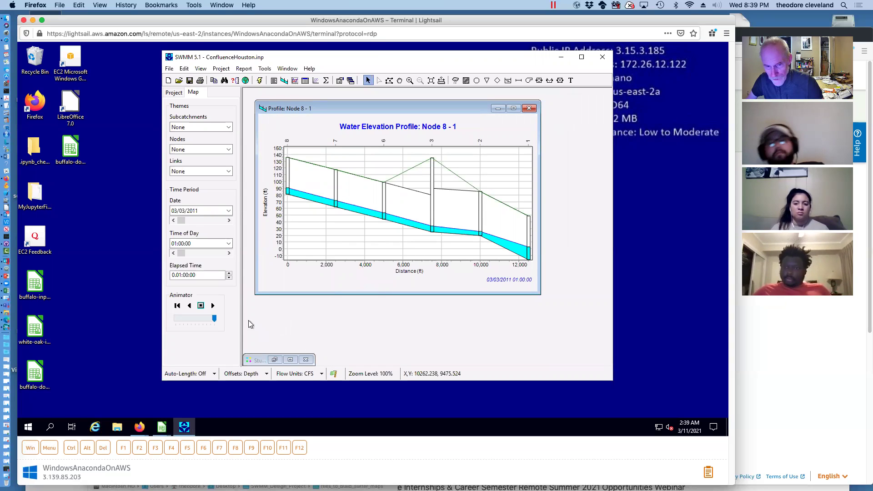
# Animate the Node 8 to 1 water elevation profile, save the project, and close the profile
pyautogui.click(214, 306)
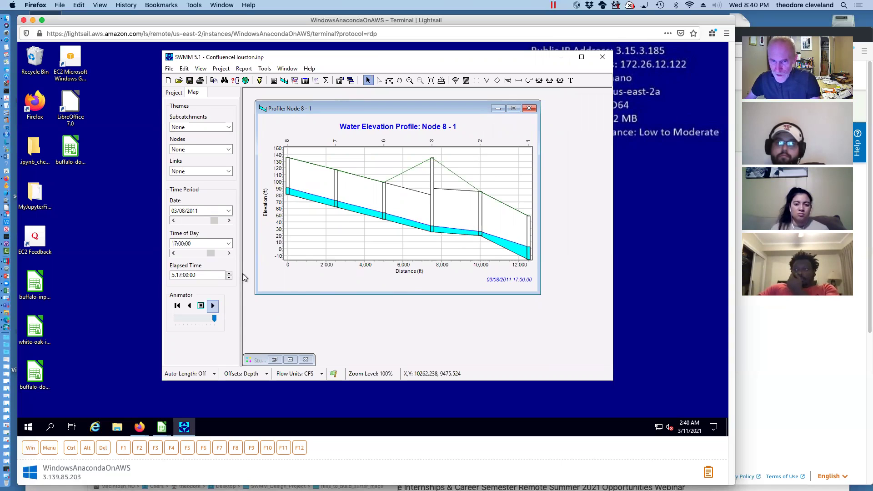
pyautogui.click(190, 82)
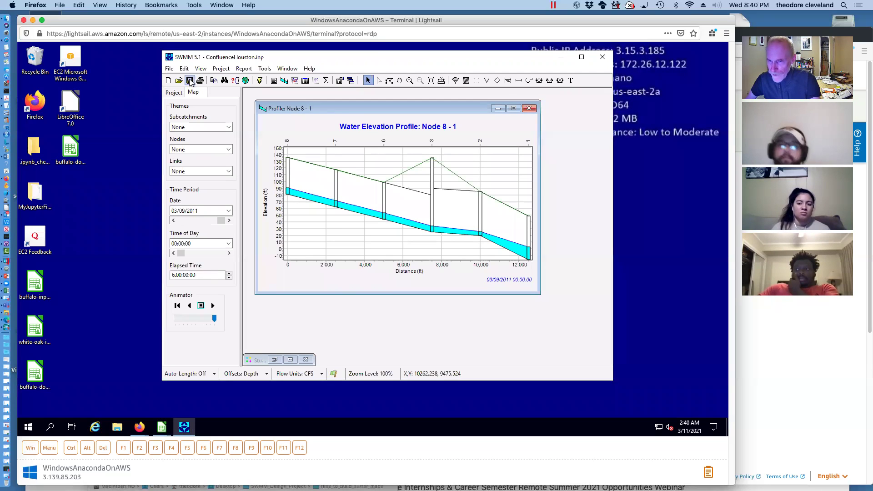
pyautogui.click(528, 109)
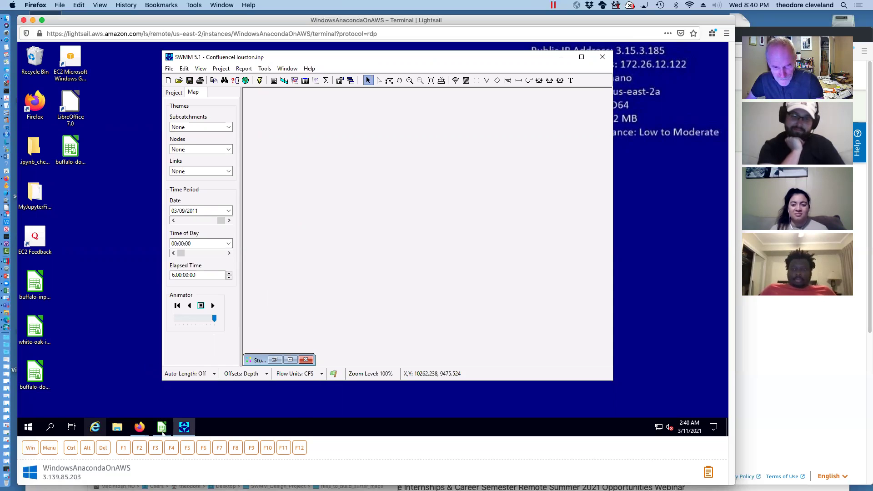
pyautogui.click(139, 430)
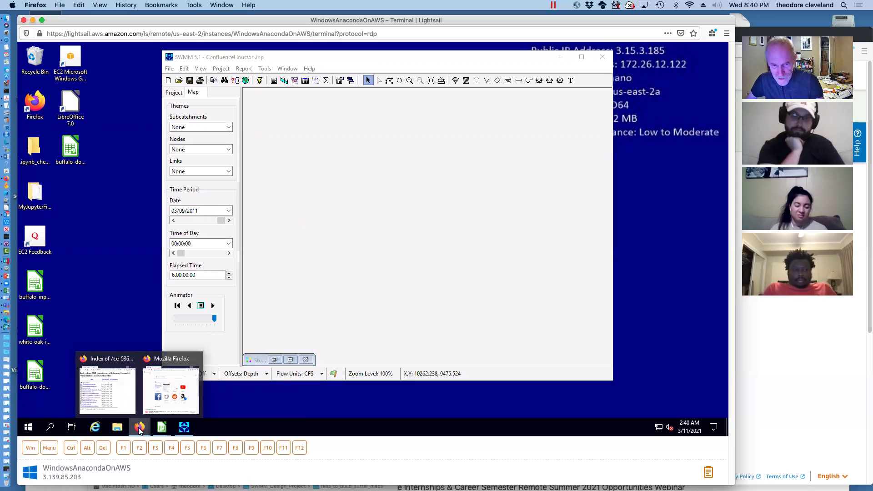
# Download ConfluenceHoustonUnsteady.inp from the Firefox data-files page to the Desktop
pyautogui.click(139, 430)
pyautogui.click(139, 430)
pyautogui.click(120, 386)
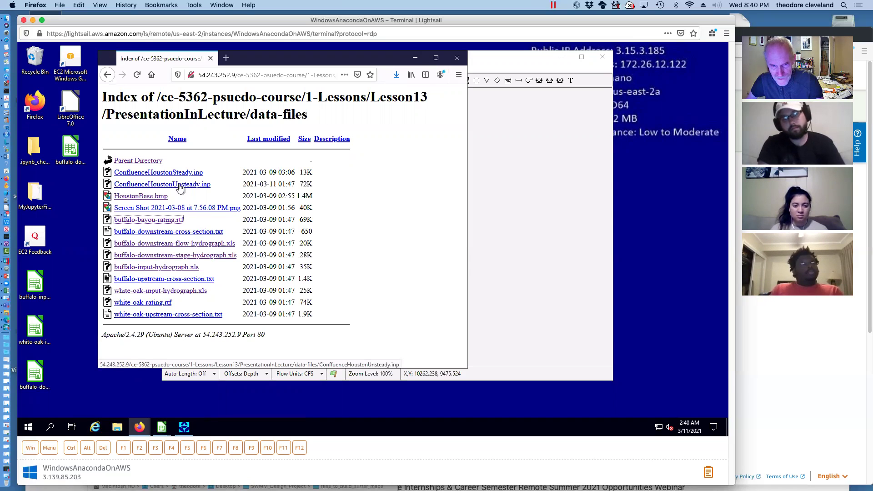
pyautogui.rightClick(180, 188)
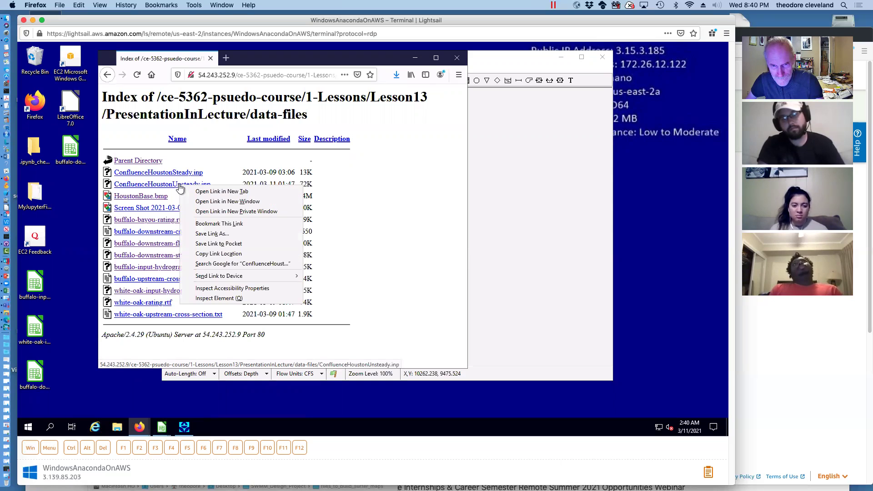
pyautogui.click(214, 236)
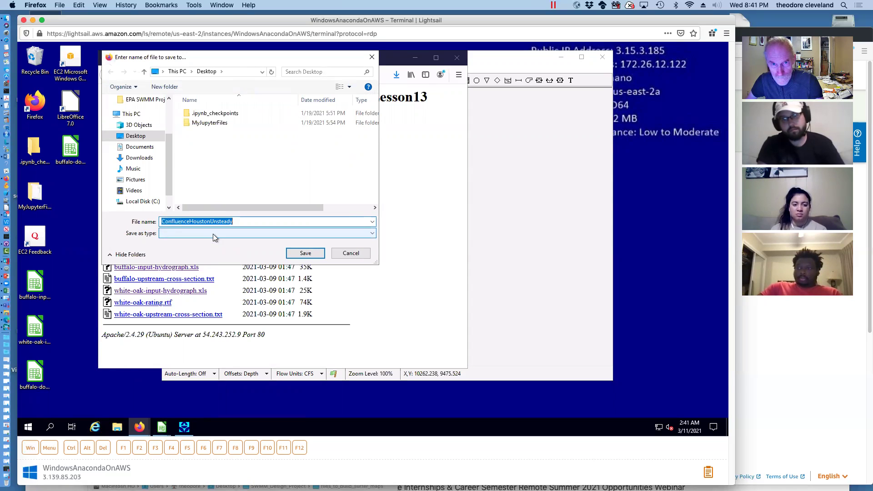
pyautogui.click(312, 255)
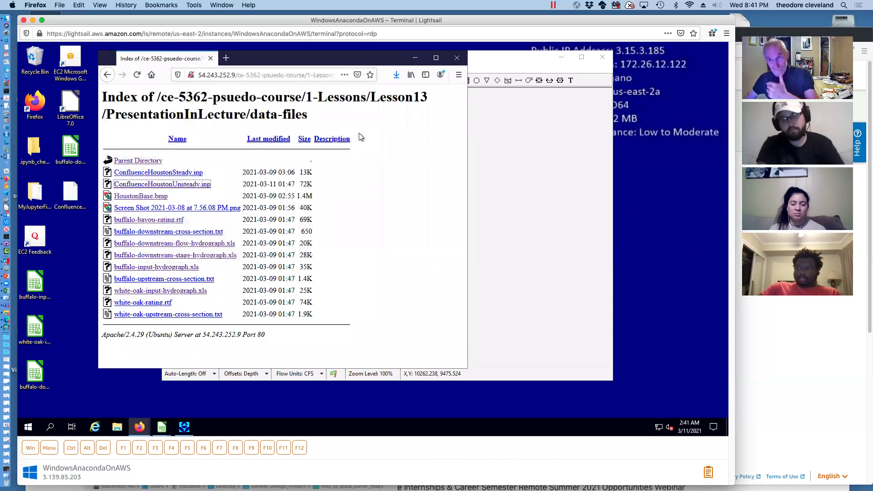
pyautogui.click(416, 60)
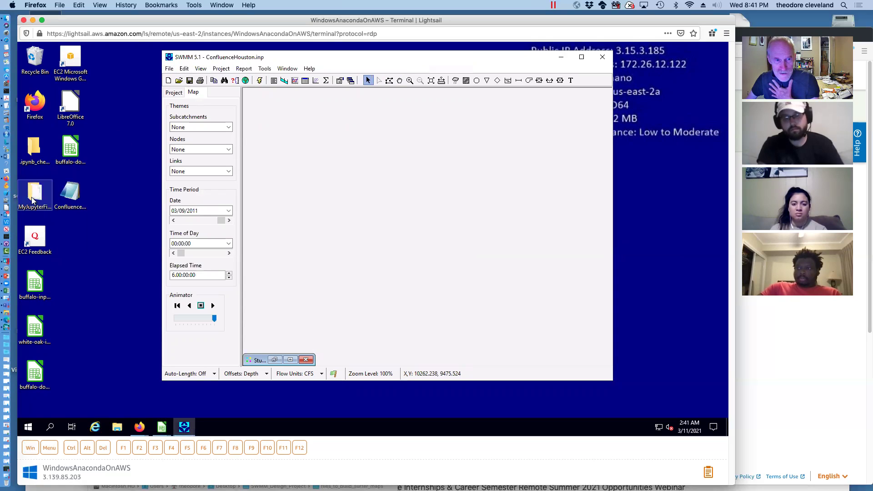
# Save the current simulation results, then cancel opening a different project
pyautogui.click(169, 68)
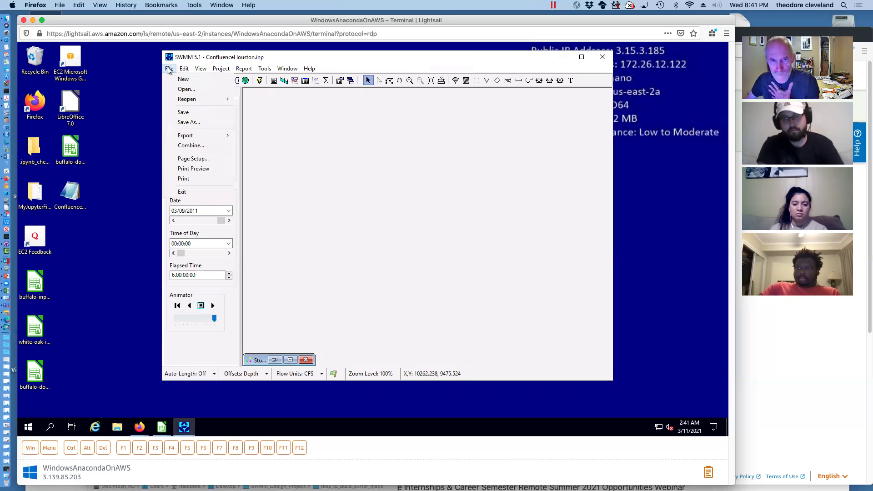
pyautogui.click(186, 89)
pyautogui.click(375, 234)
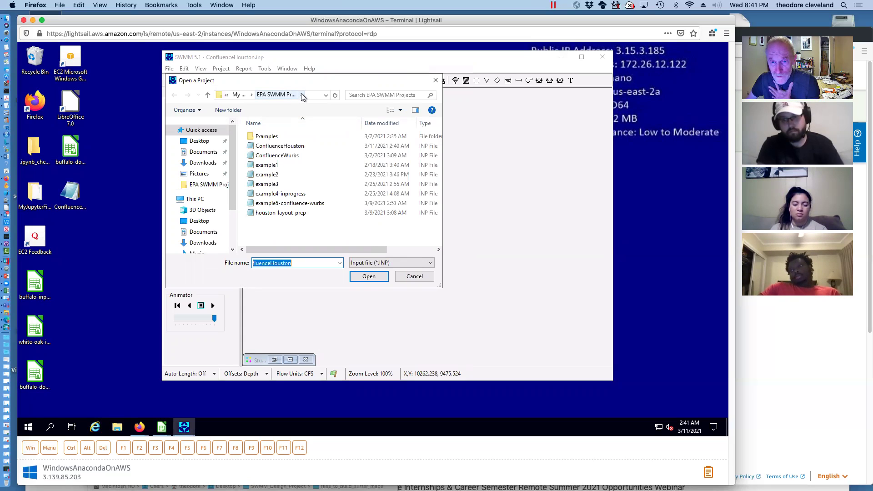
pyautogui.click(414, 276)
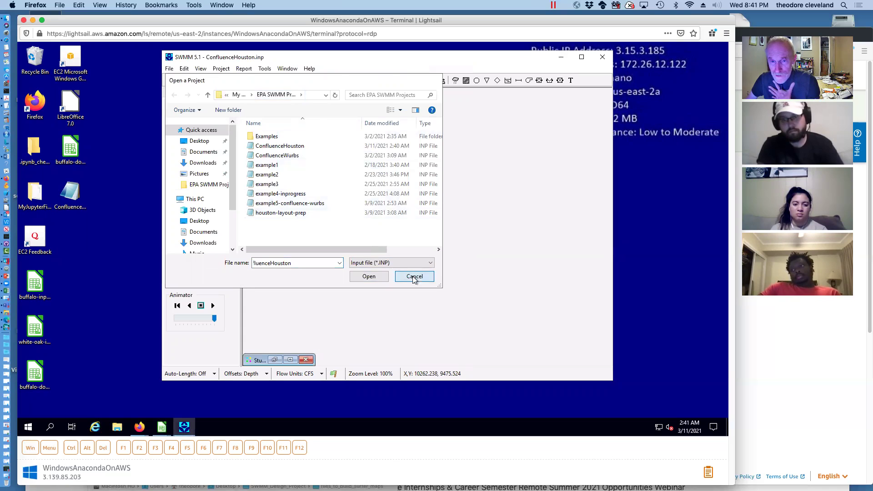
pyautogui.click(118, 426)
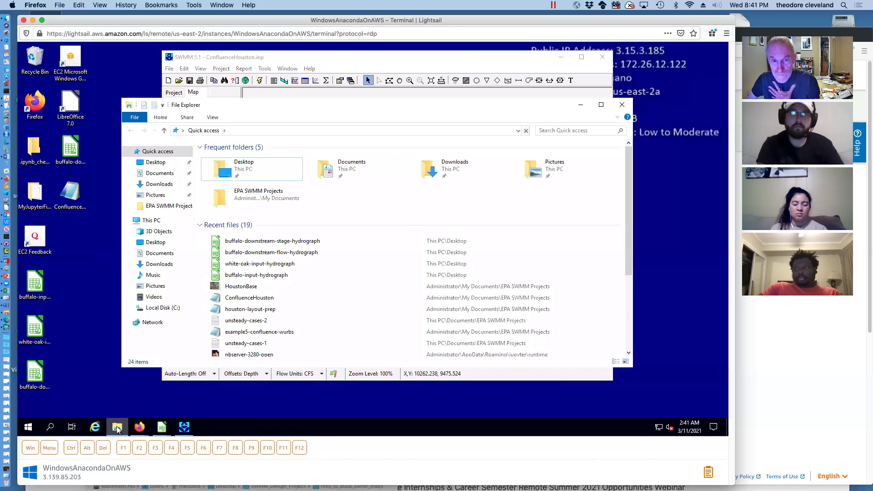
# Move ConfluenceHoustonUnsteady and the buffalo and white-oak hydrograph files into EPA SWMM Projects
pyautogui.doubleClick(249, 189)
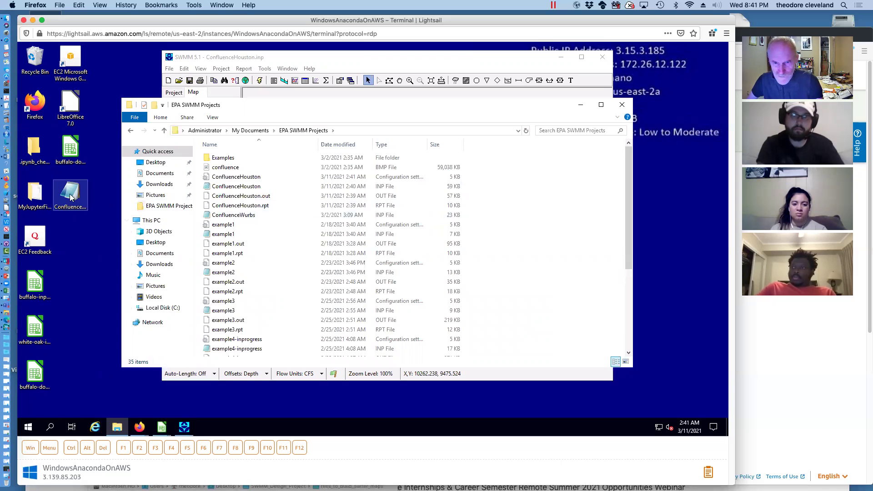
pyautogui.moveTo(71, 197); pyautogui.dragTo(291, 321)
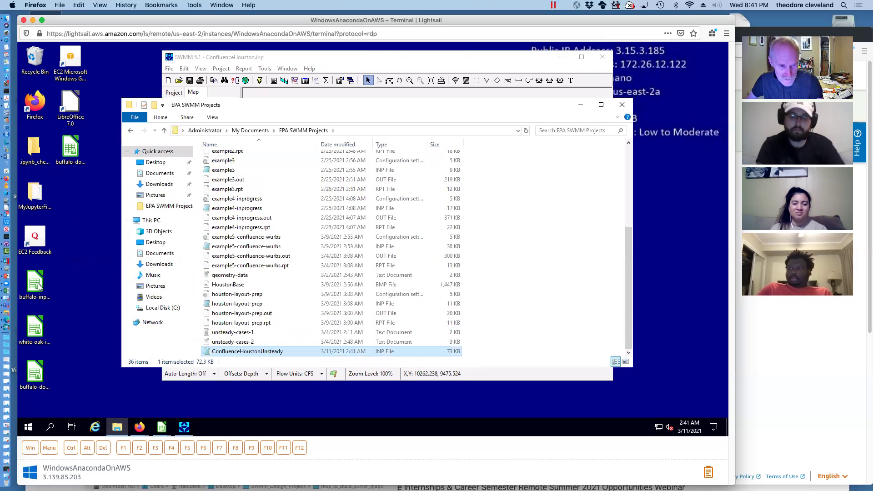
pyautogui.moveTo(35, 283); pyautogui.dragTo(313, 269)
pyautogui.moveTo(35, 327); pyautogui.dragTo(304, 286)
pyautogui.moveTo(35, 373); pyautogui.dragTo(300, 293)
pyautogui.click(69, 147)
pyautogui.moveTo(69, 146); pyautogui.dragTo(73, 198)
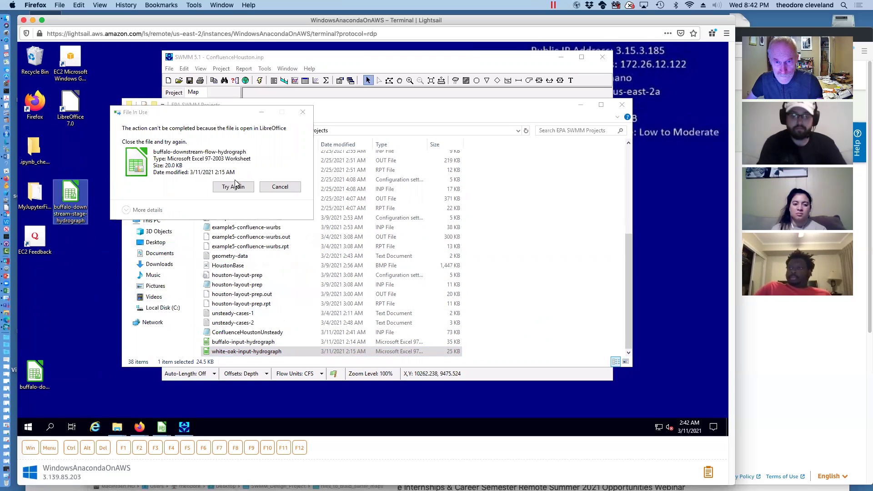
# Skip the buffalo hydrograph locked by LibreOffice Calc after the File In Use error
pyautogui.click(236, 186)
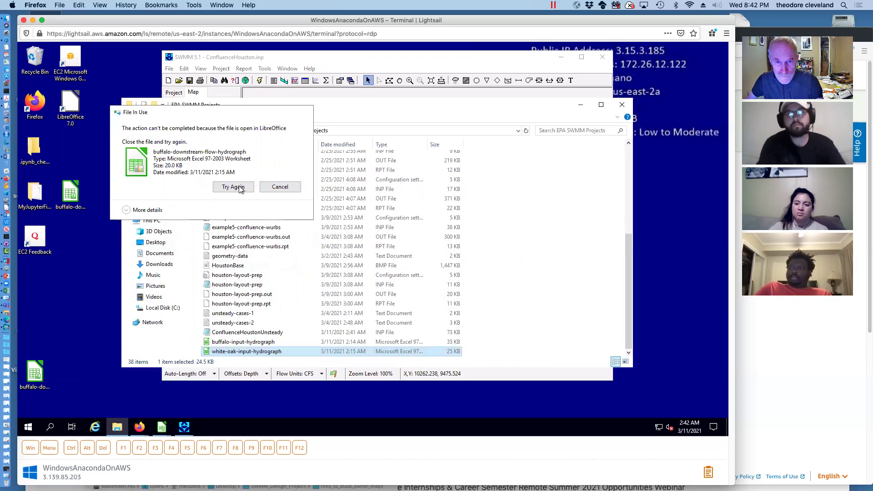
pyautogui.click(239, 188)
pyautogui.click(161, 427)
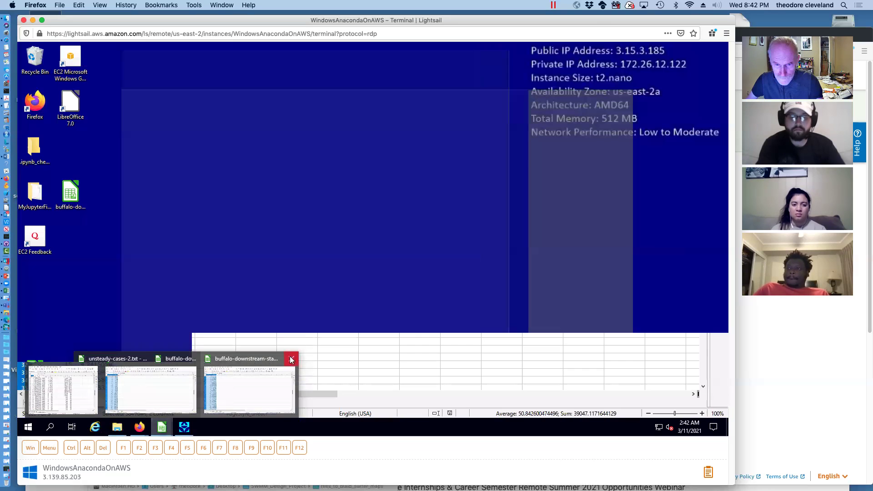
# Close the Calc spreadsheets, saving unsteady-cases-2 in Text CSV, and move both buffalo downstream hydrograph files into EPA SWMM Projects
pyautogui.click(292, 360)
pyautogui.click(201, 357)
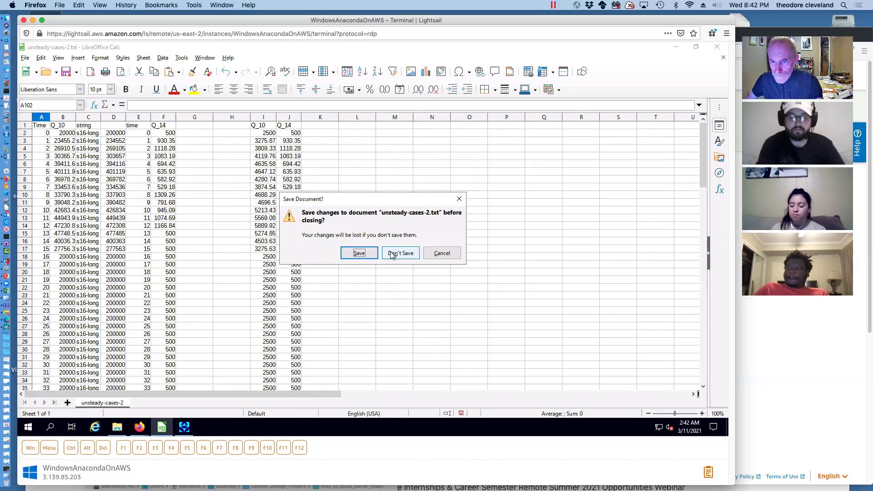
pyautogui.click(358, 253)
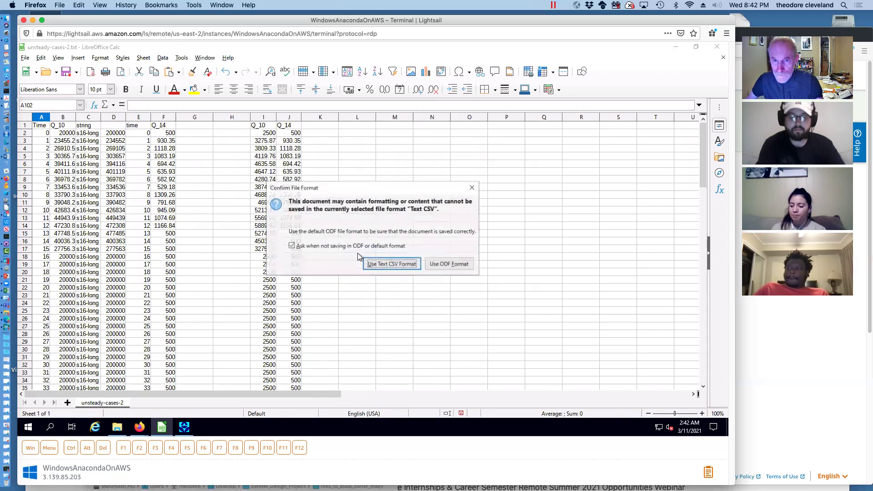
pyautogui.click(392, 264)
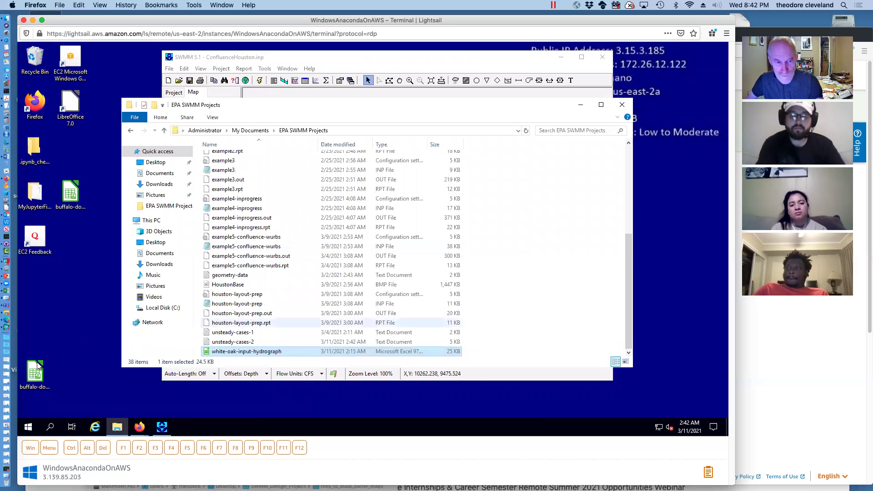
pyautogui.moveTo(35, 375); pyautogui.dragTo(295, 320)
pyautogui.moveTo(70, 193); pyautogui.dragTo(332, 284)
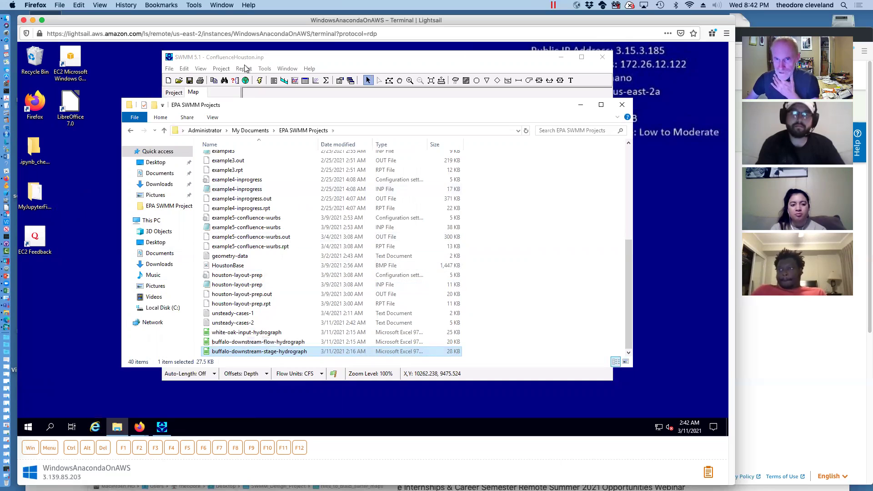
# Open ConfluenceHoustonUnsteady.inp and relocate HoustonBase as its missing map backdrop image
pyautogui.click(303, 56)
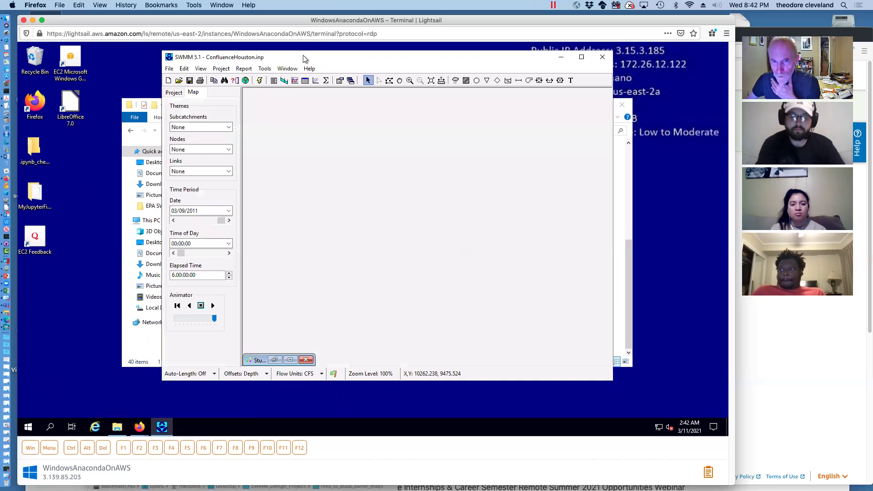
pyautogui.click(168, 68)
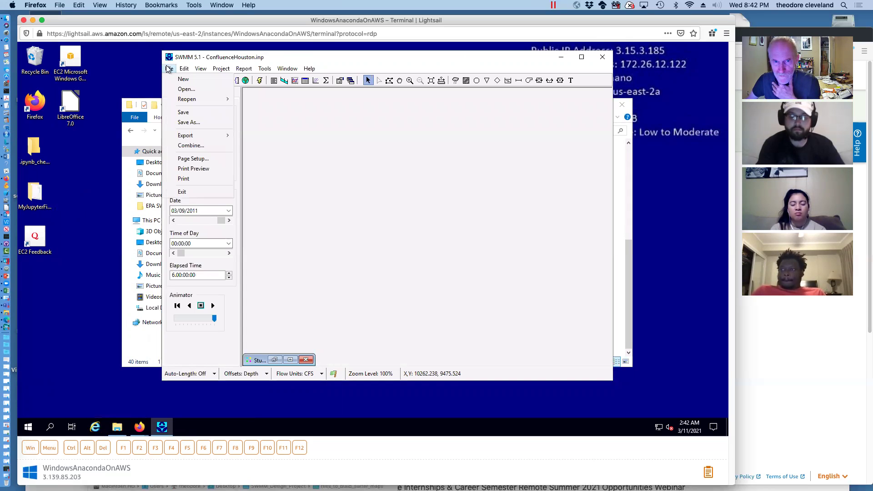
pyautogui.click(182, 90)
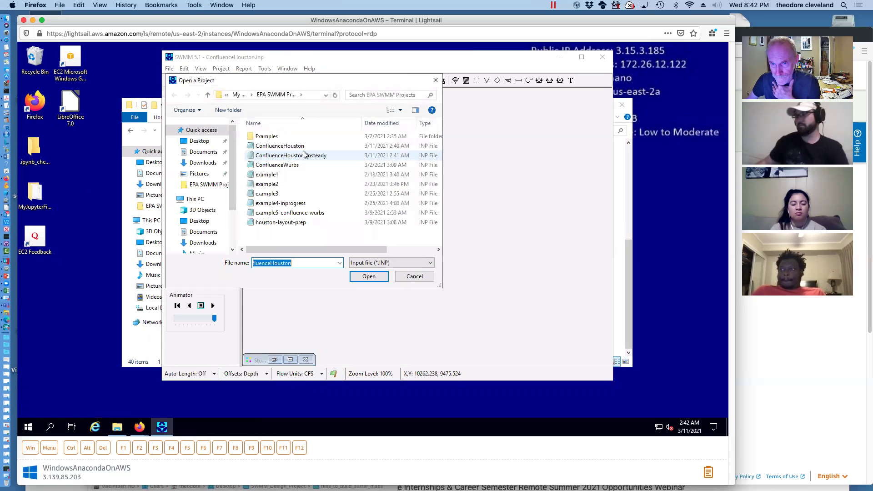
pyautogui.click(304, 155)
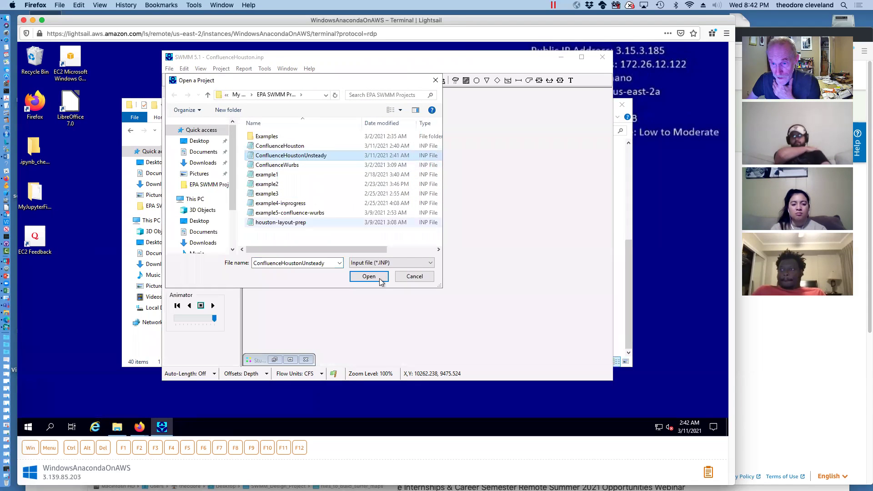
pyautogui.click(379, 277)
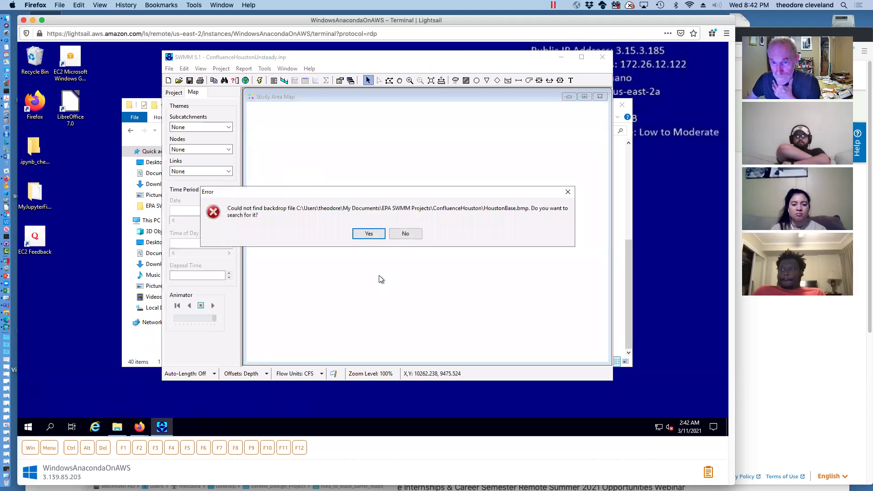
pyautogui.click(374, 234)
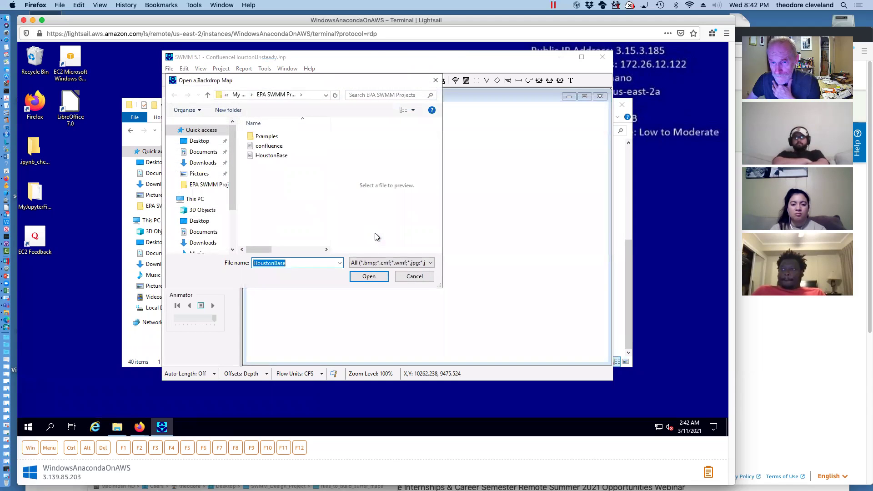
pyautogui.click(369, 275)
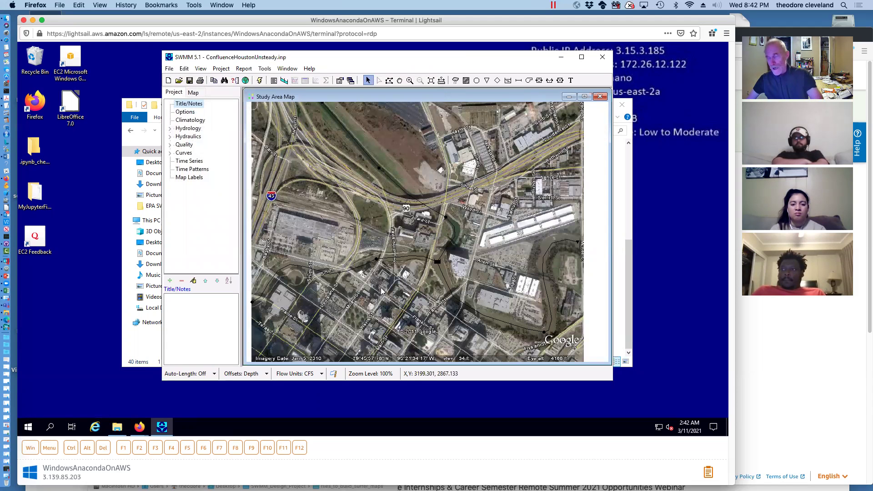
pyautogui.doubleClick(578, 244)
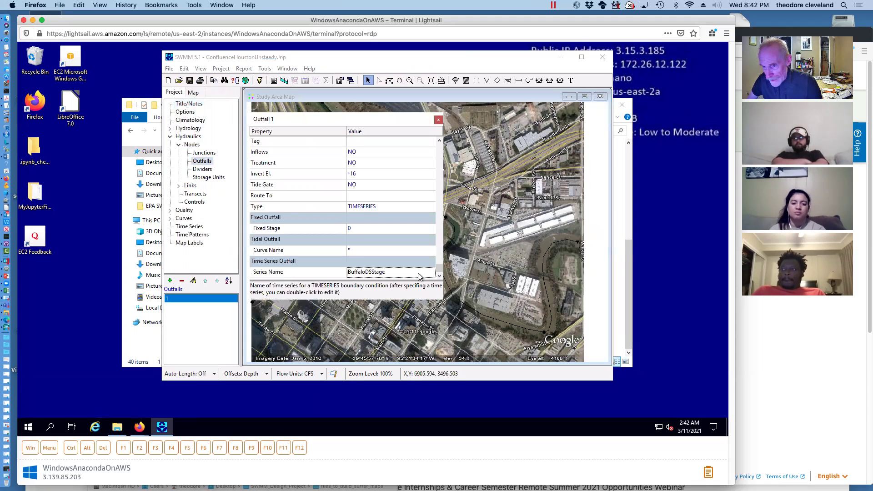
pyautogui.doubleClick(371, 272)
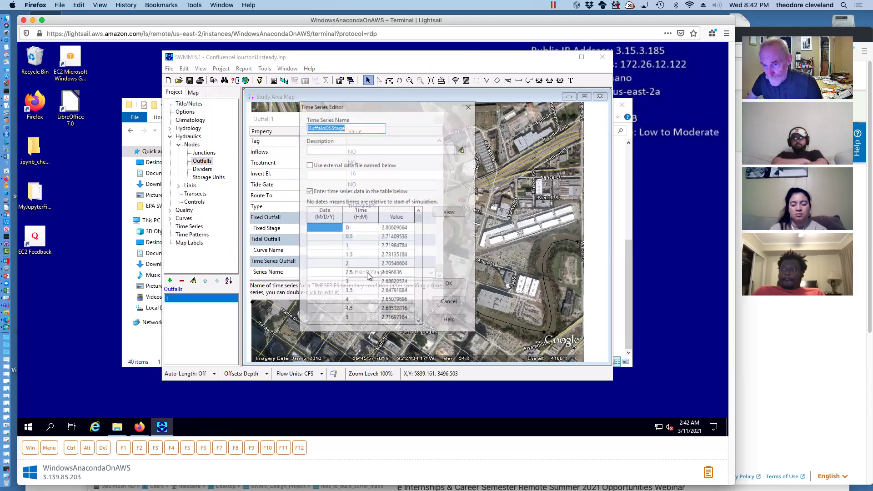
pyautogui.click(450, 212)
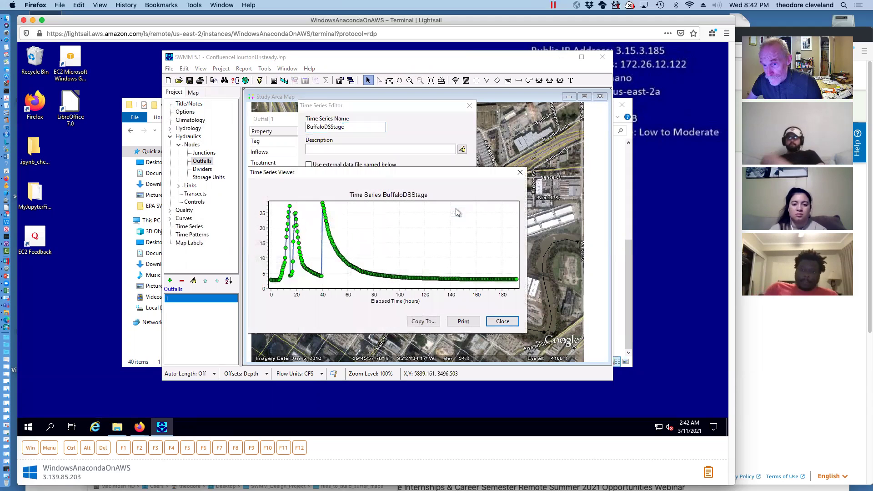
pyautogui.click(519, 173)
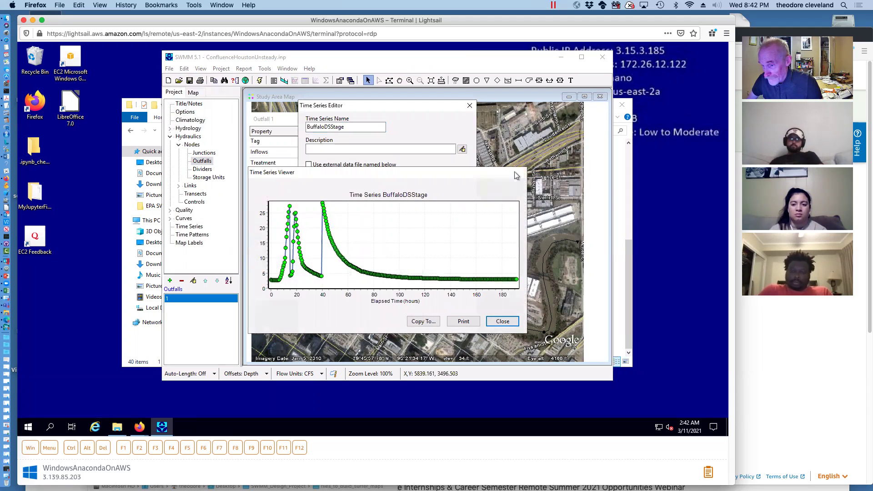
pyautogui.click(468, 105)
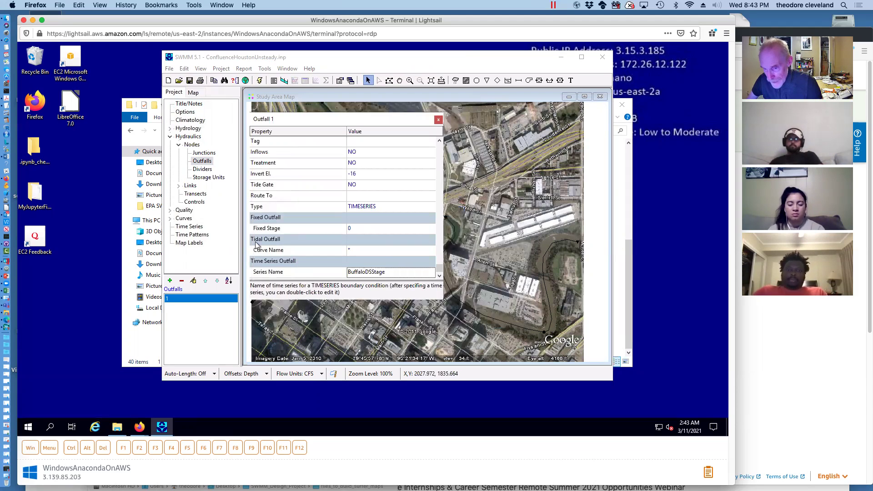
pyautogui.click(438, 119)
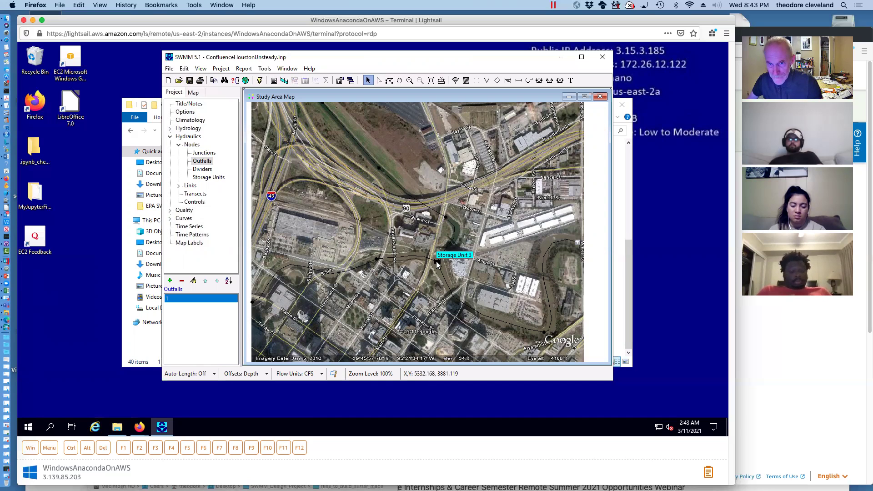
# Run the unsteady simulation, dismiss the run status report, and restore the study area map
pyautogui.click(260, 80)
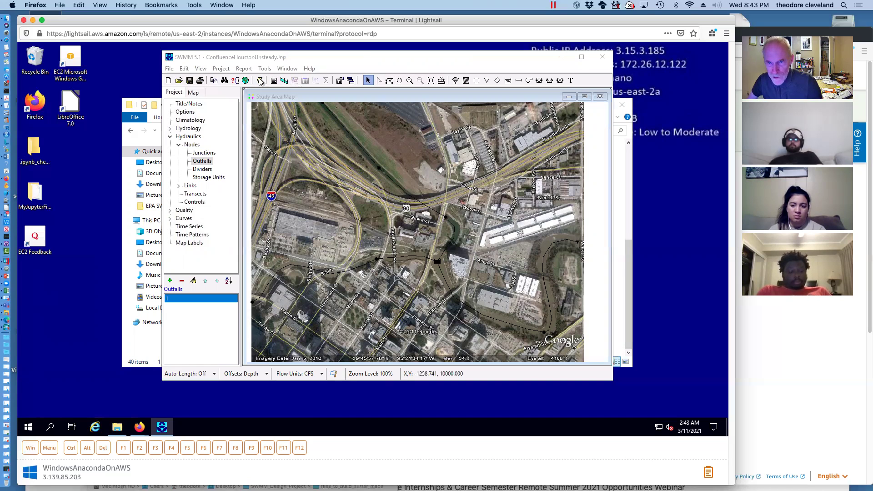
pyautogui.click(387, 258)
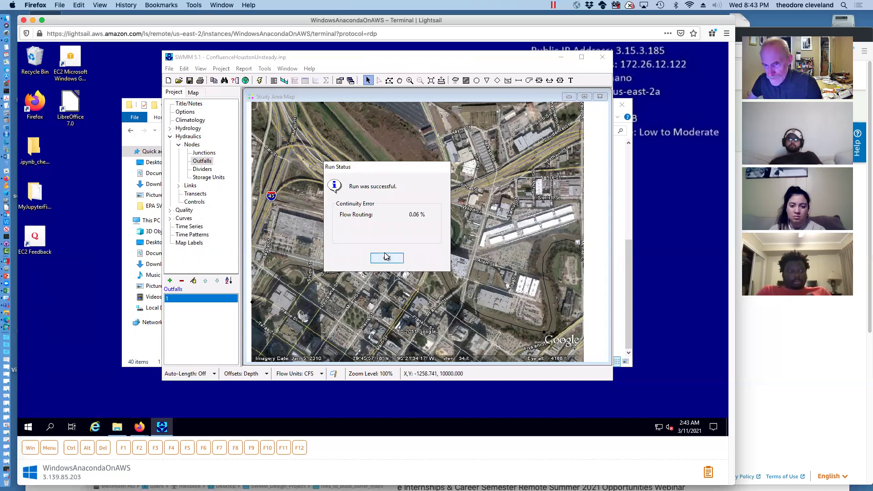
pyautogui.click(194, 92)
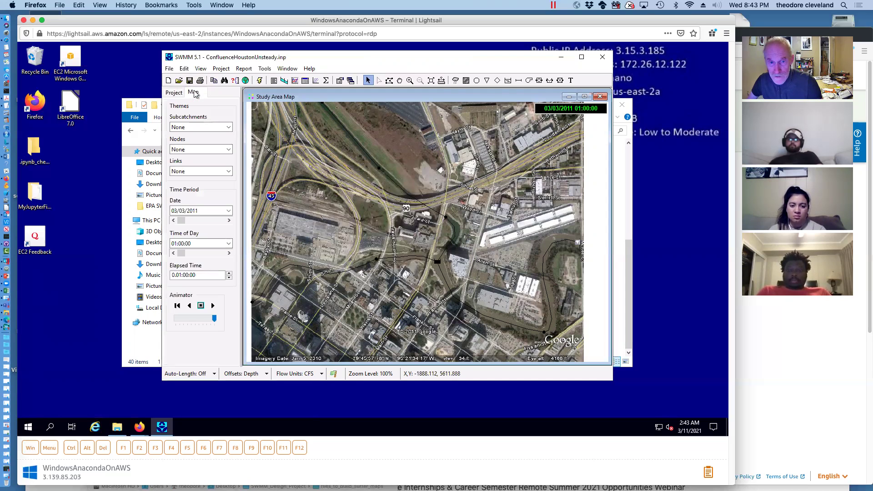
pyautogui.click(571, 96)
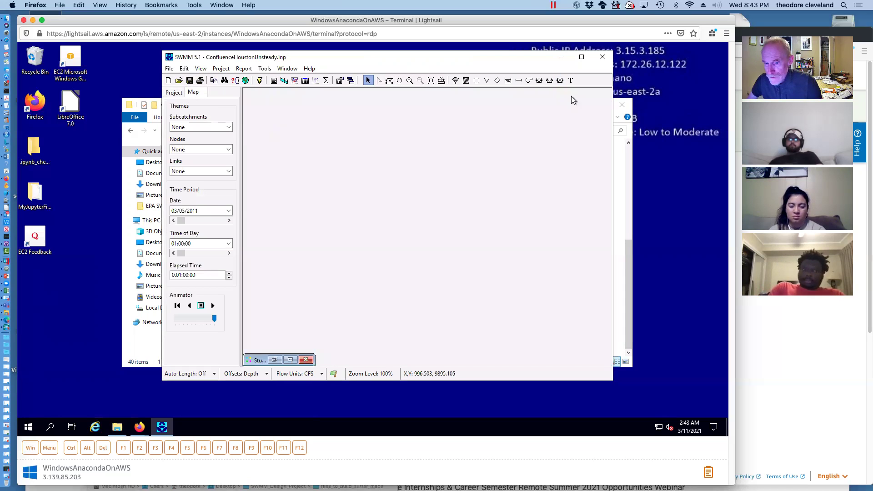
pyautogui.click(274, 360)
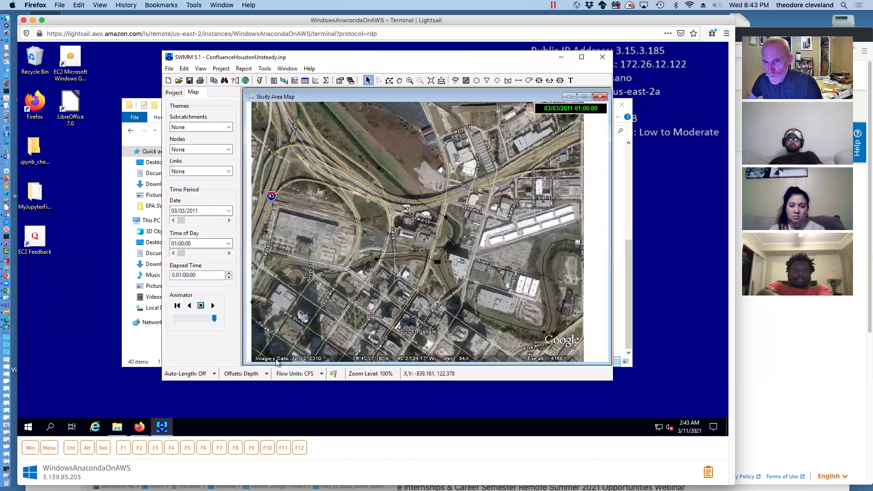
# Plot the water elevation profile from start node 8 to end node 1 using Find Path
pyautogui.click(285, 80)
pyautogui.moveTo(262, 86); pyautogui.dragTo(255, 190)
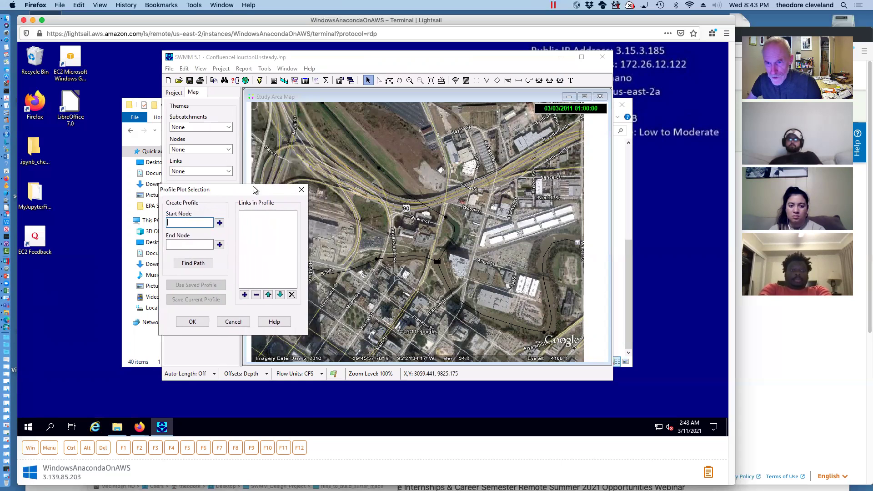
pyautogui.click(321, 104)
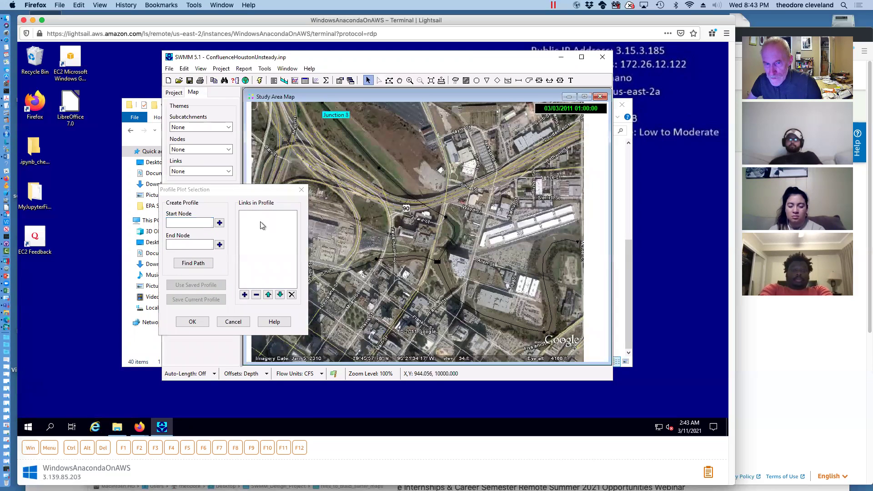
pyautogui.click(219, 223)
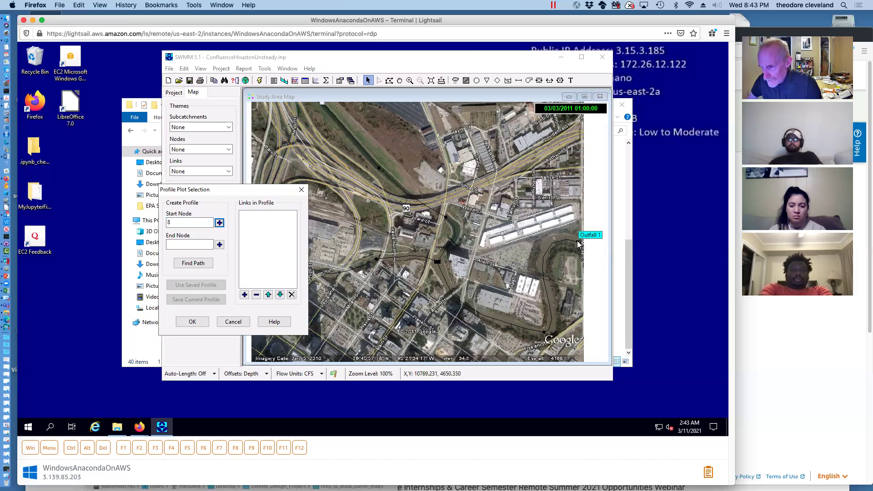
pyautogui.click(437, 263)
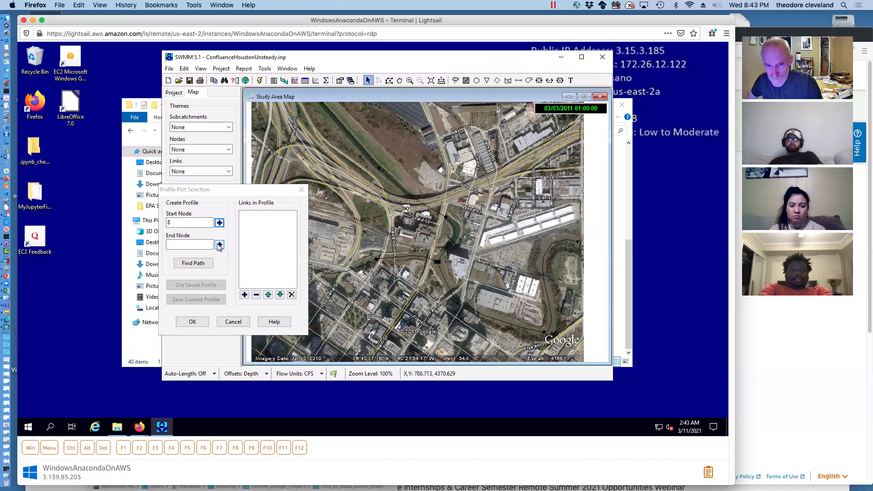
pyautogui.click(220, 245)
pyautogui.click(193, 263)
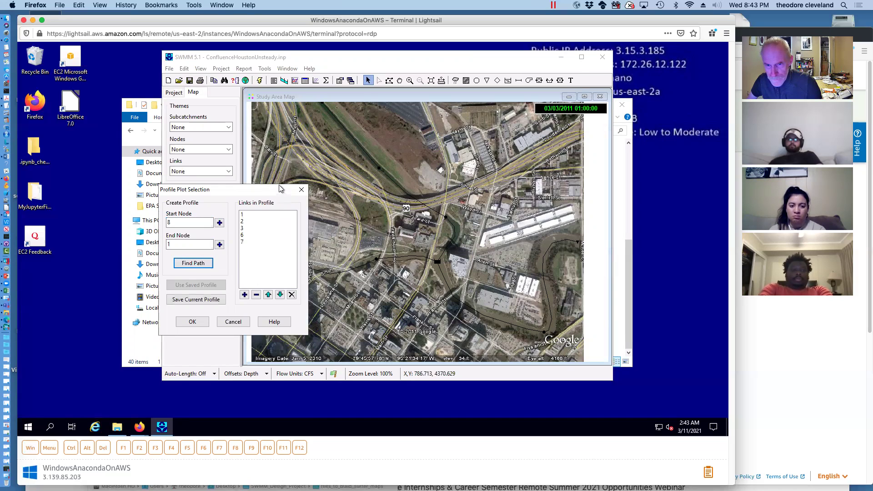
pyautogui.click(197, 322)
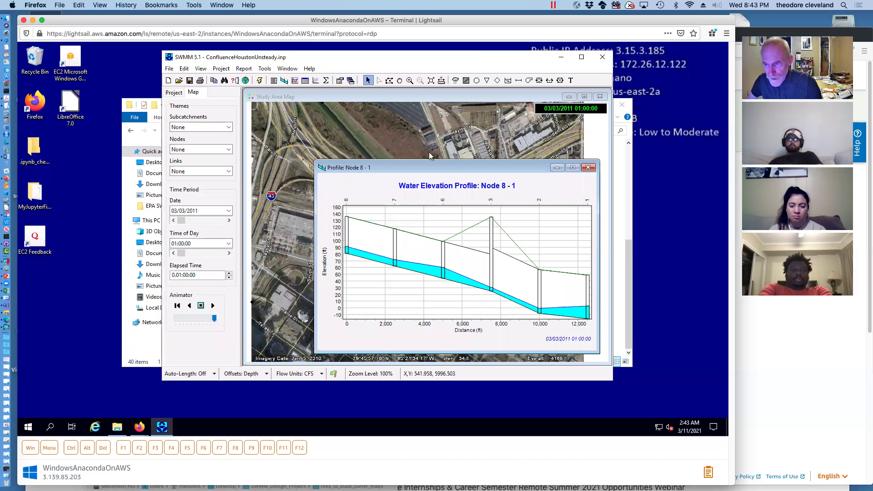
# Move and shrink the profile plot over the map, then begin another profile plot at junction 5
pyautogui.moveTo(444, 168); pyautogui.dragTo(377, 104)
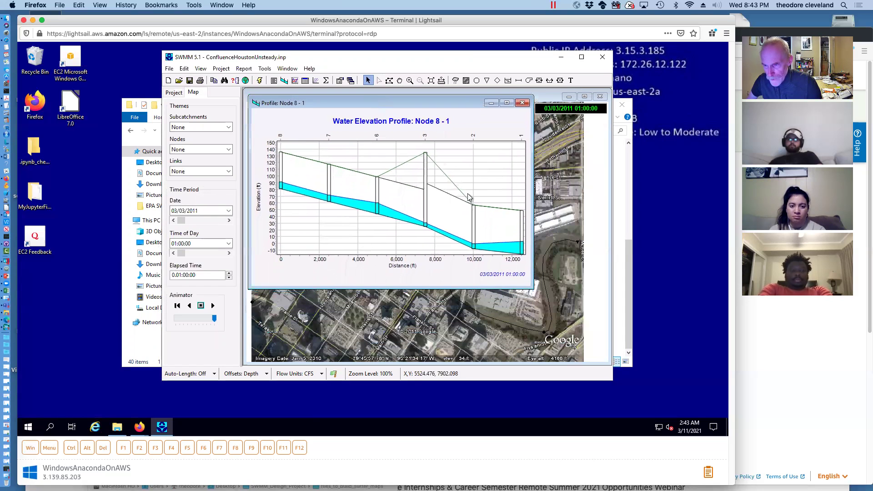
pyautogui.moveTo(531, 286); pyautogui.dragTo(490, 220)
pyautogui.moveTo(370, 105); pyautogui.dragTo(366, 96)
pyautogui.click(511, 100)
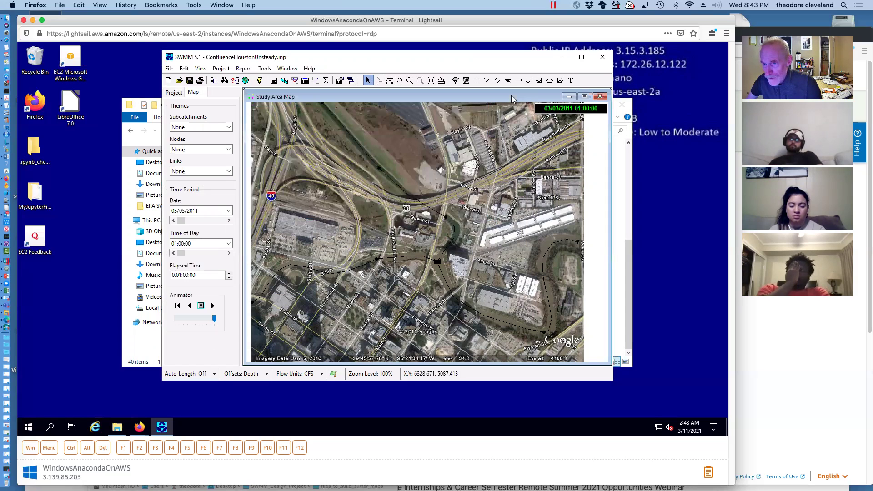
pyautogui.click(284, 81)
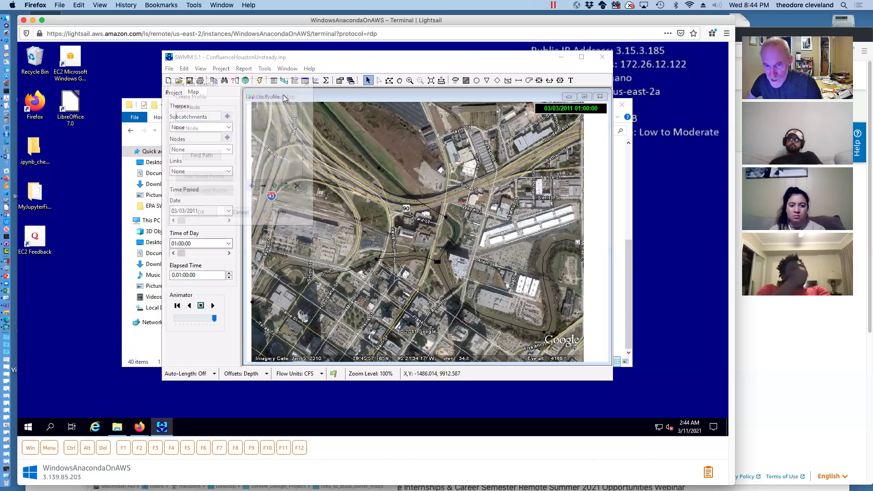
pyautogui.click(253, 304)
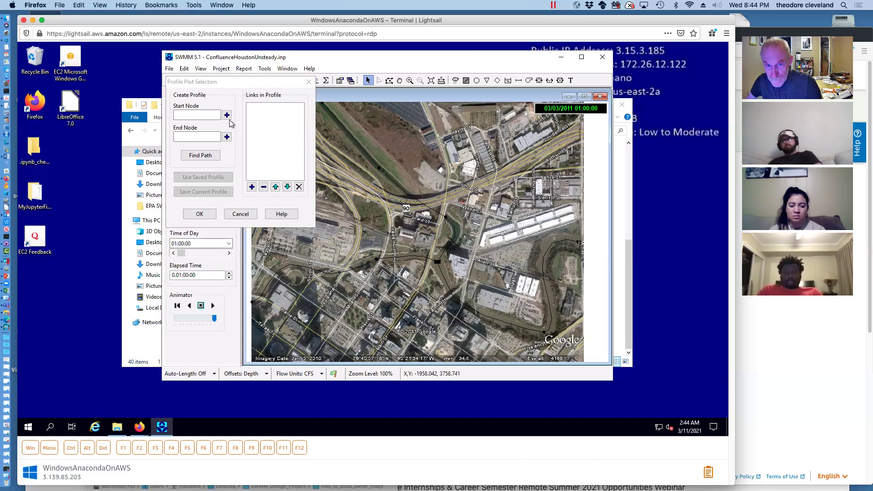